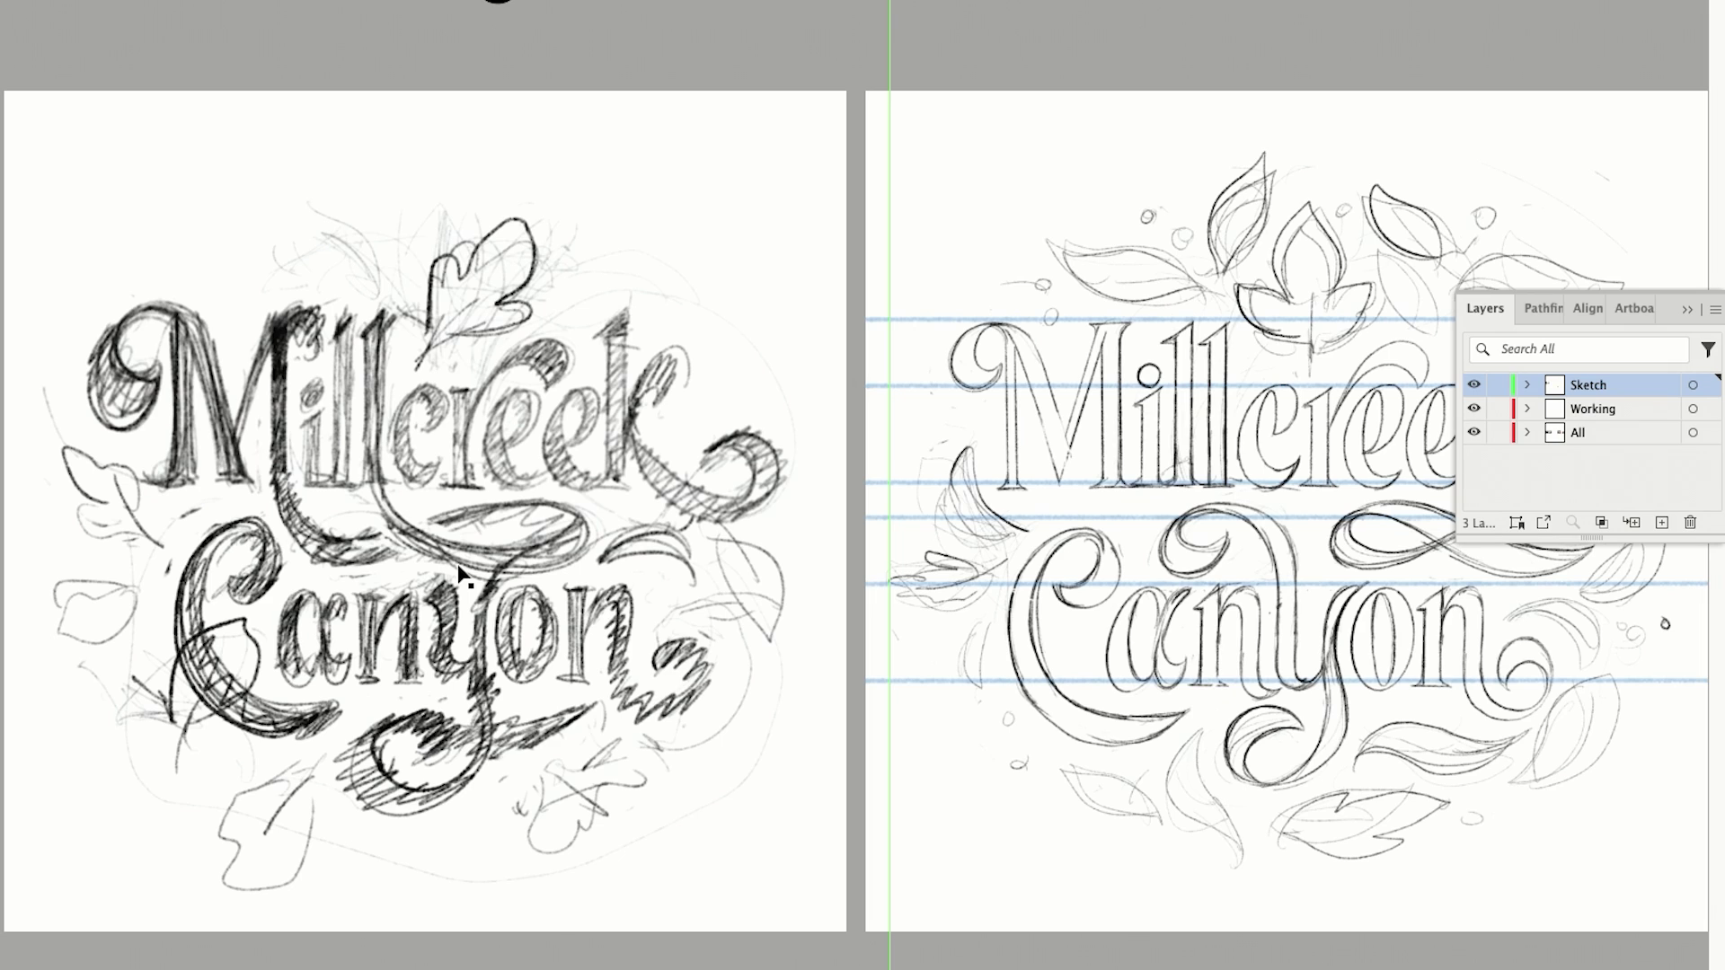
Check the document colour mode options, leaving them unchanged.
{"action": "scroll", "coordinate": [620, 604], "scroll_direction": "right", "scroll_amount": 2}
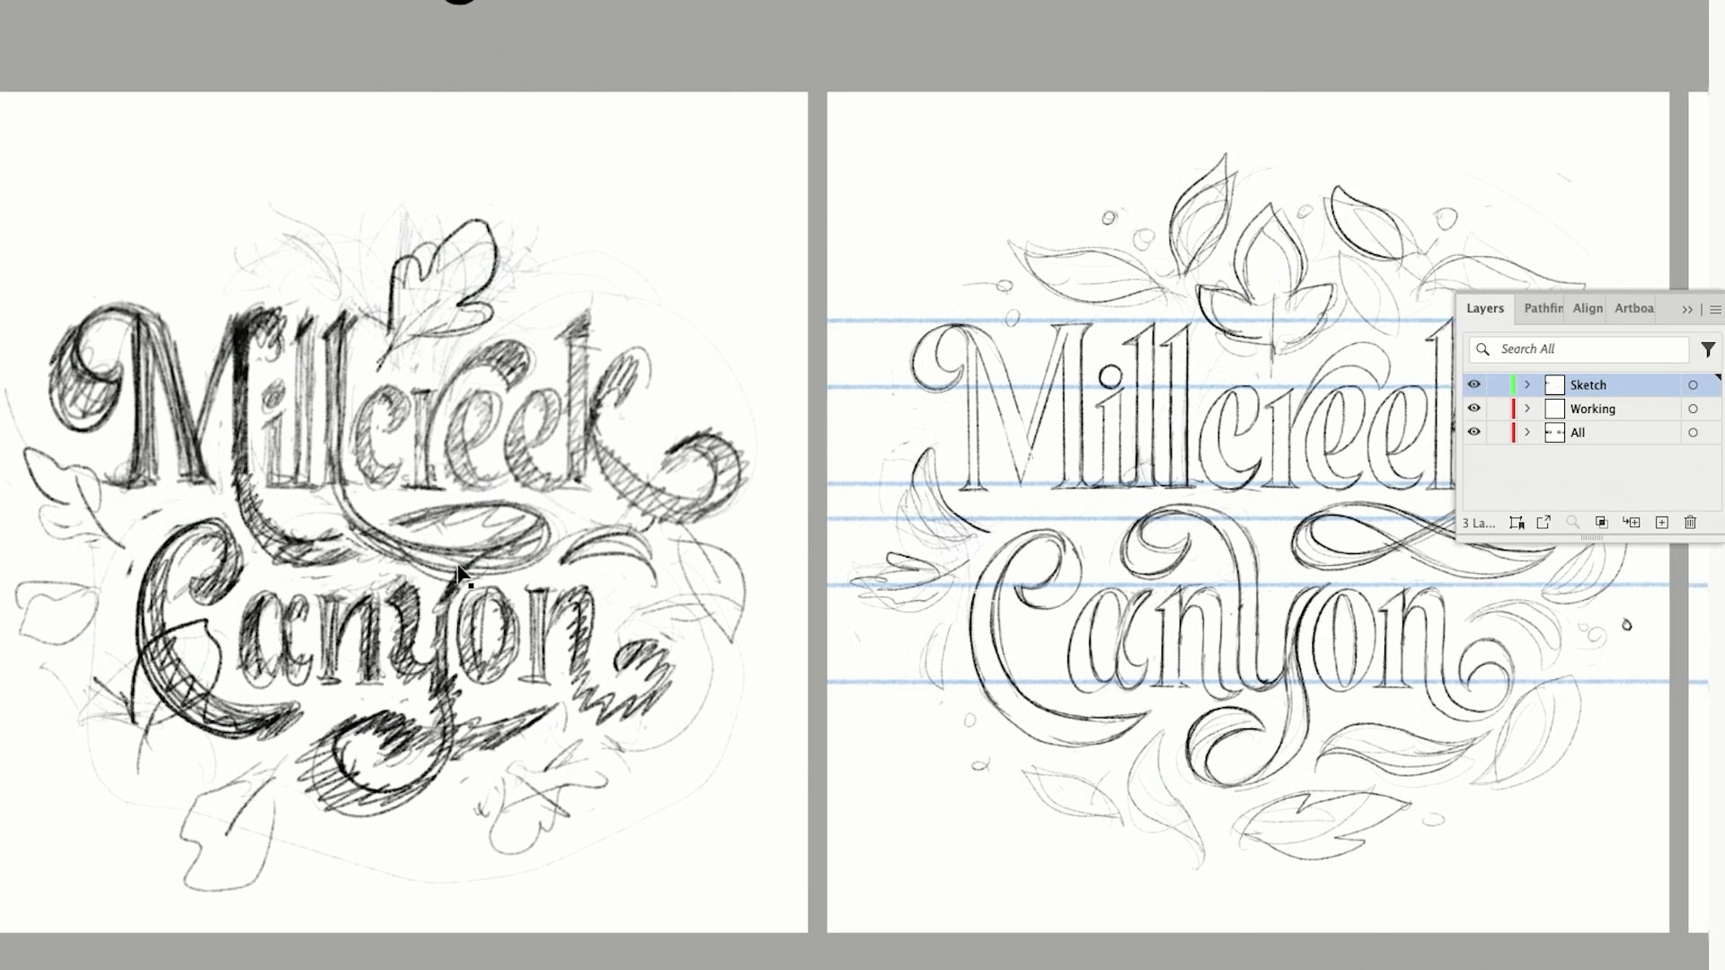
{"action": "scroll", "coordinate": [459, 573], "scroll_direction": "right", "scroll_amount": 5}
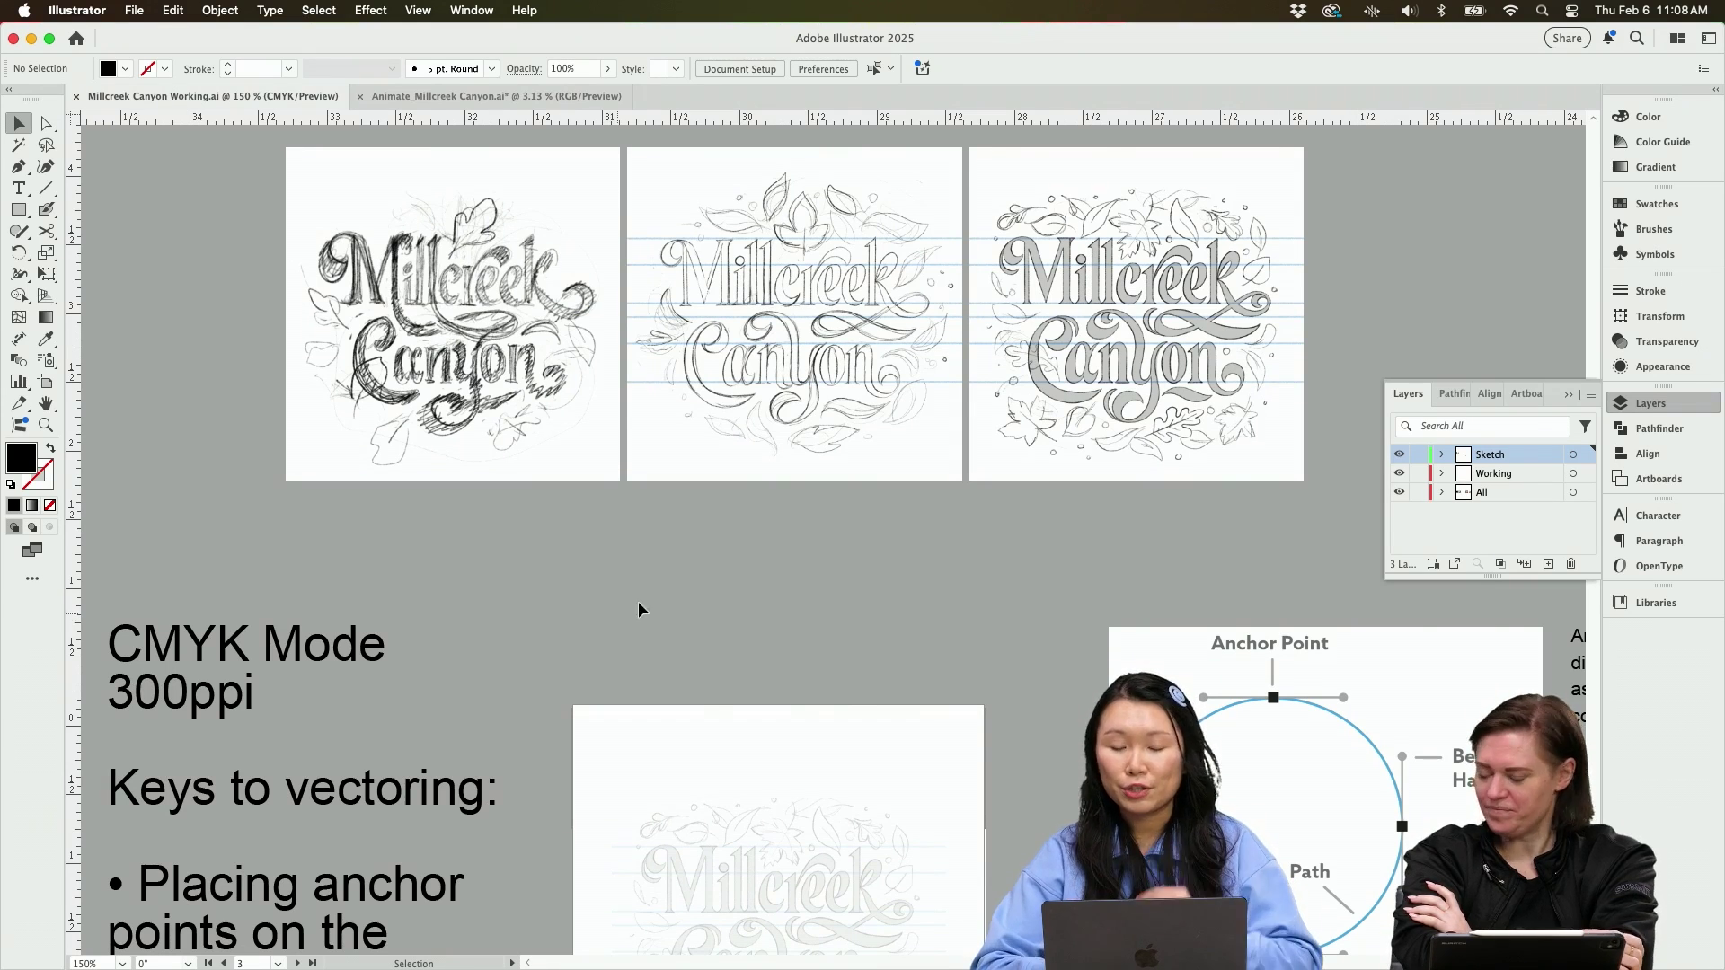
{"action": "scroll", "coordinate": [449, 503], "scroll_direction": "down", "scroll_amount": 5}
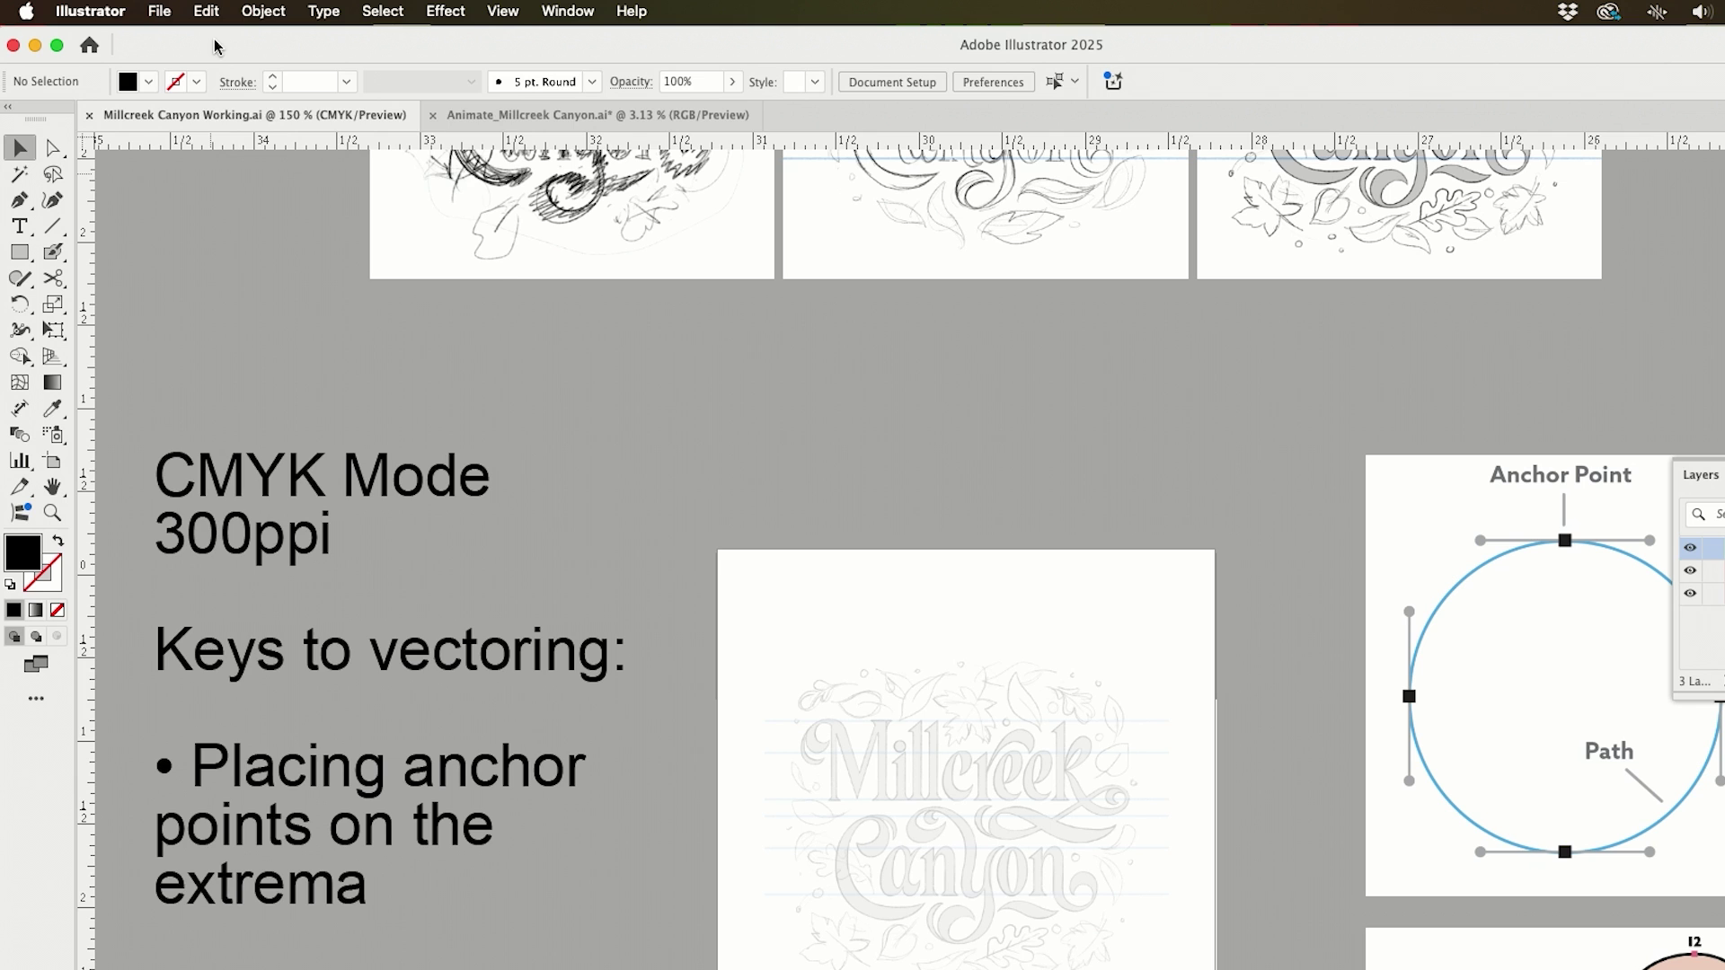
{"action": "left_click", "coordinate": [207, 12]}
{"action": "mouse_move", "coordinate": [180, 12]}
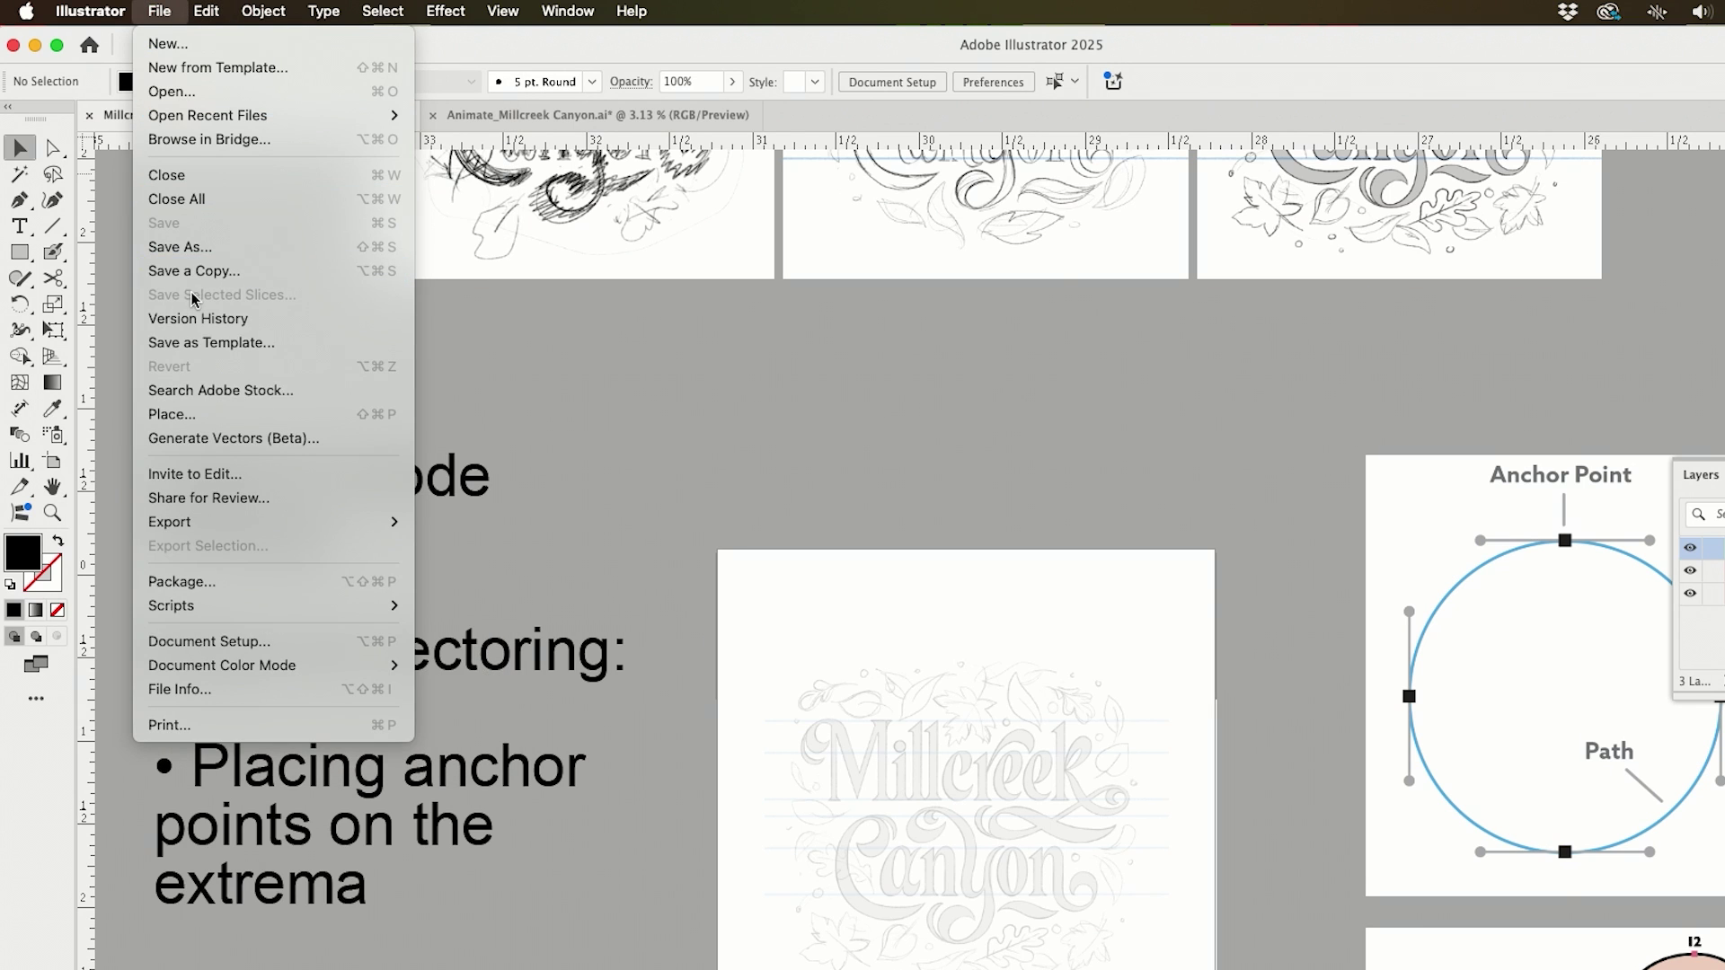
{"action": "mouse_move", "coordinate": [258, 667]}
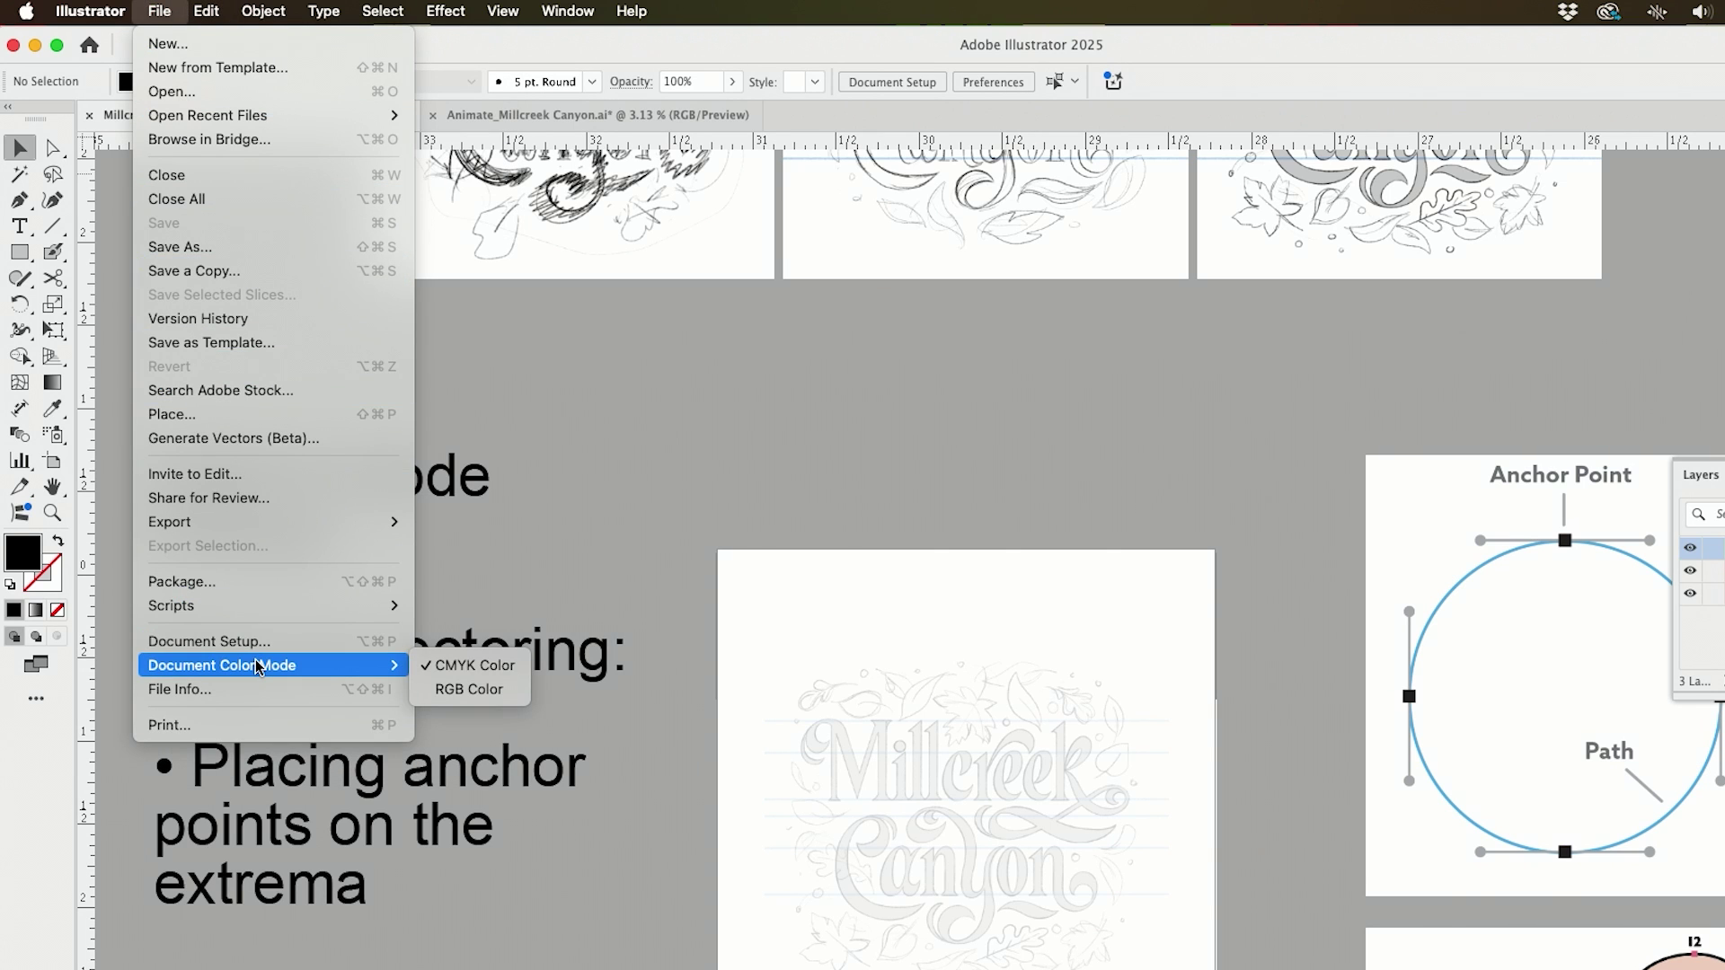
{"action": "left_click", "coordinate": [474, 665]}
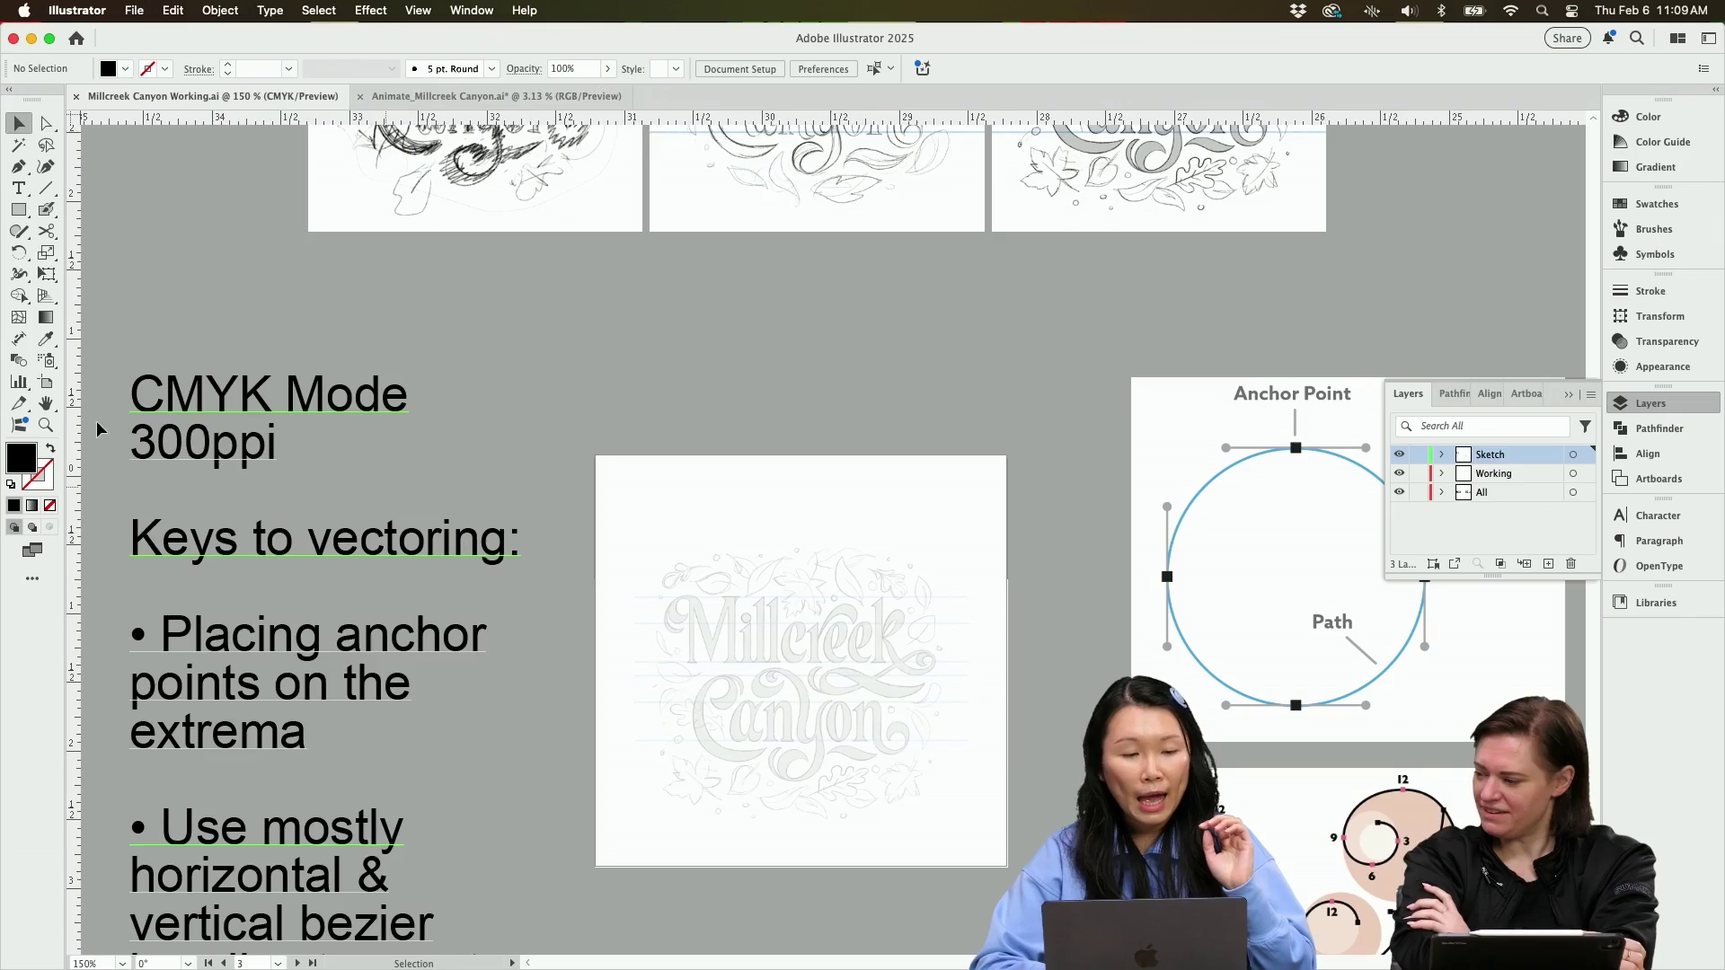
Select the faded Millcreek Canyon sketch artboard and zoom out to bring it into view.
{"action": "key", "text": "shift+o"}
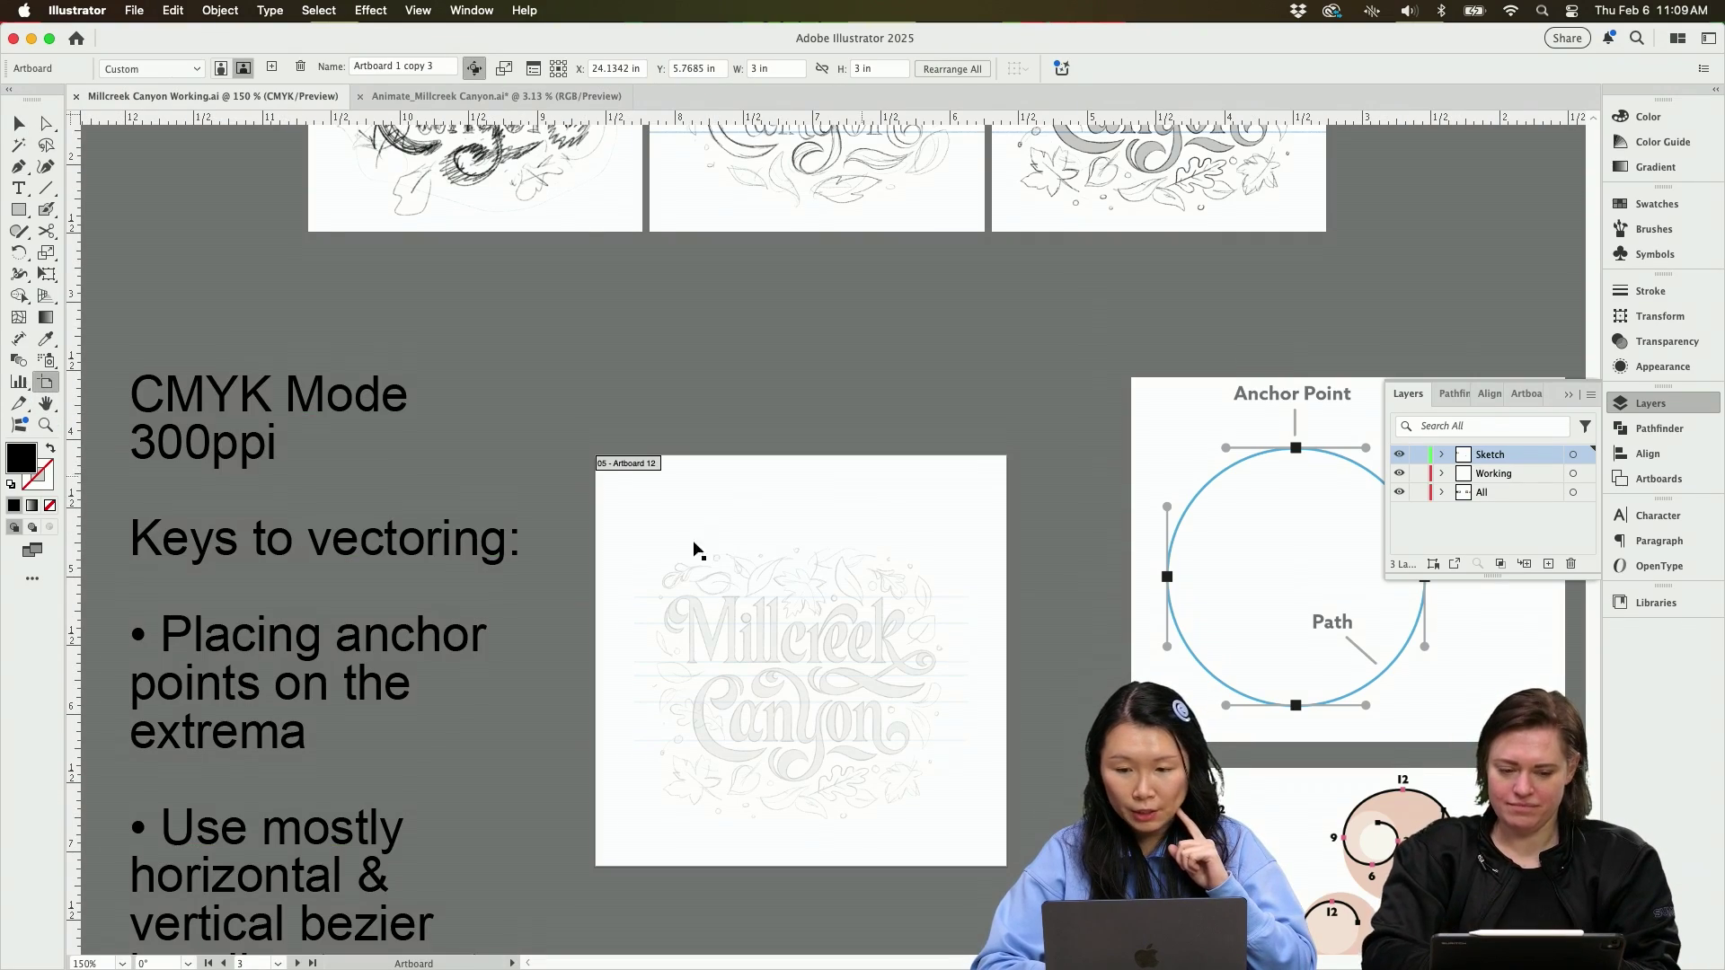
{"action": "left_click", "coordinate": [704, 496]}
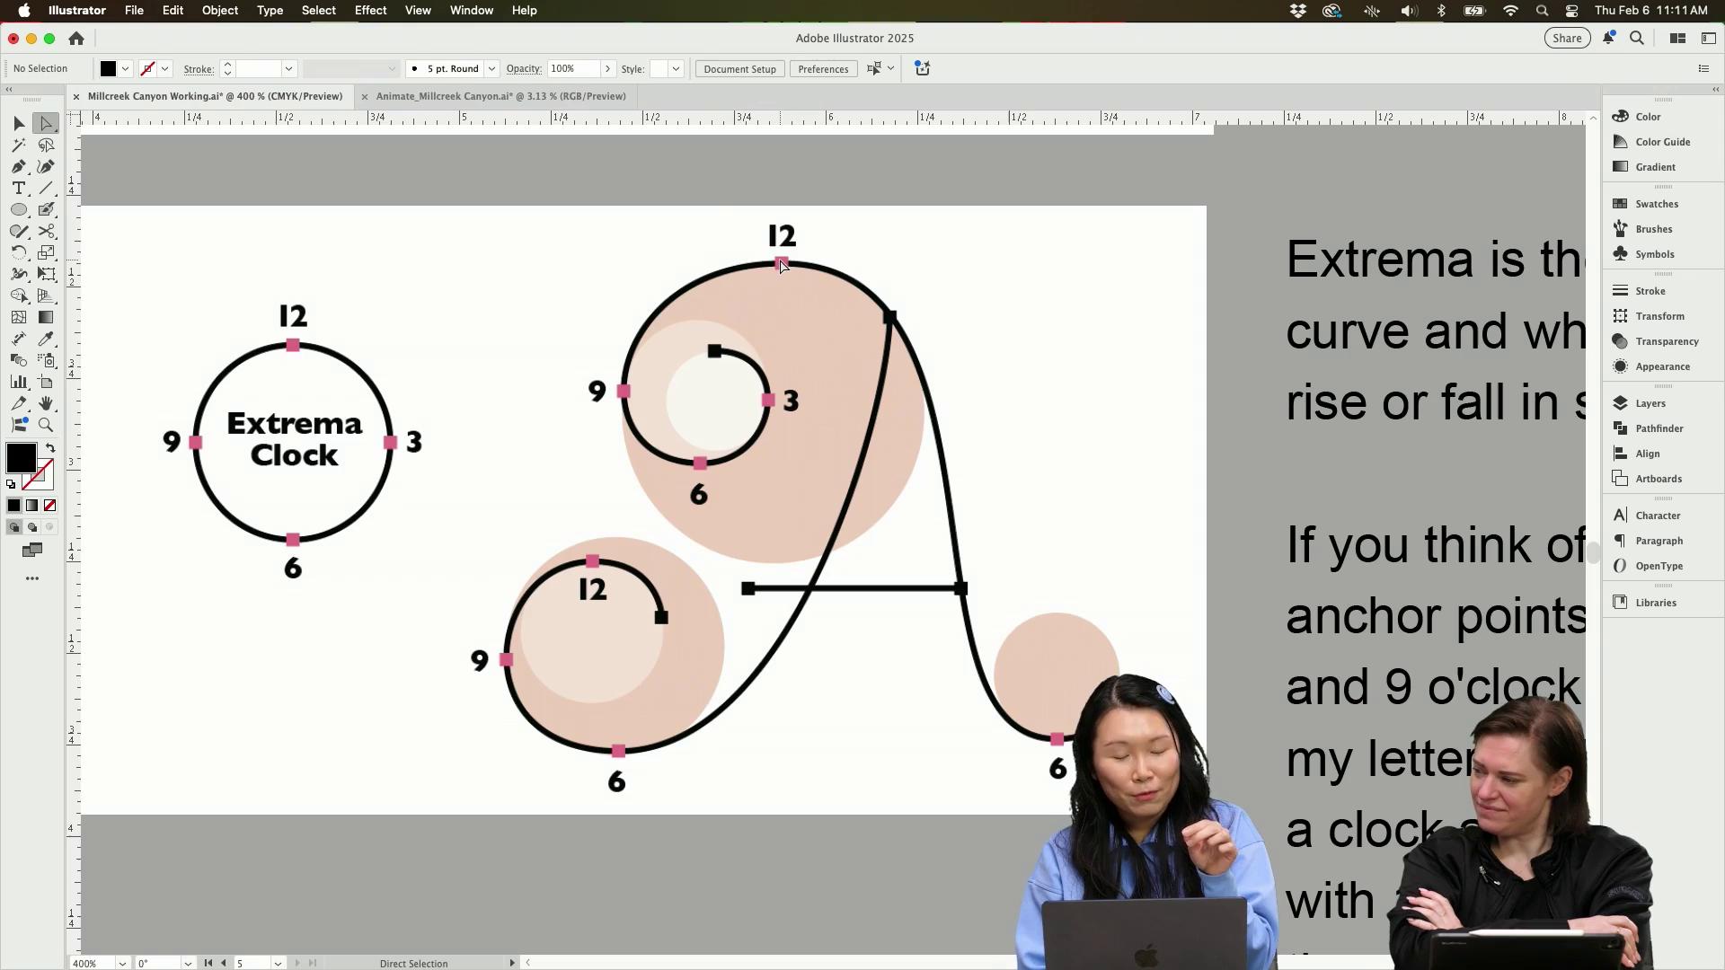
{"action": "key", "text": "super+minus"}
{"action": "key", "text": "super+minus"}
{"action": "scroll", "coordinate": [779, 265], "scroll_direction": "left", "scroll_amount": 3}
{"action": "scroll", "coordinate": [780, 266], "scroll_direction": "up", "scroll_amount": 2}
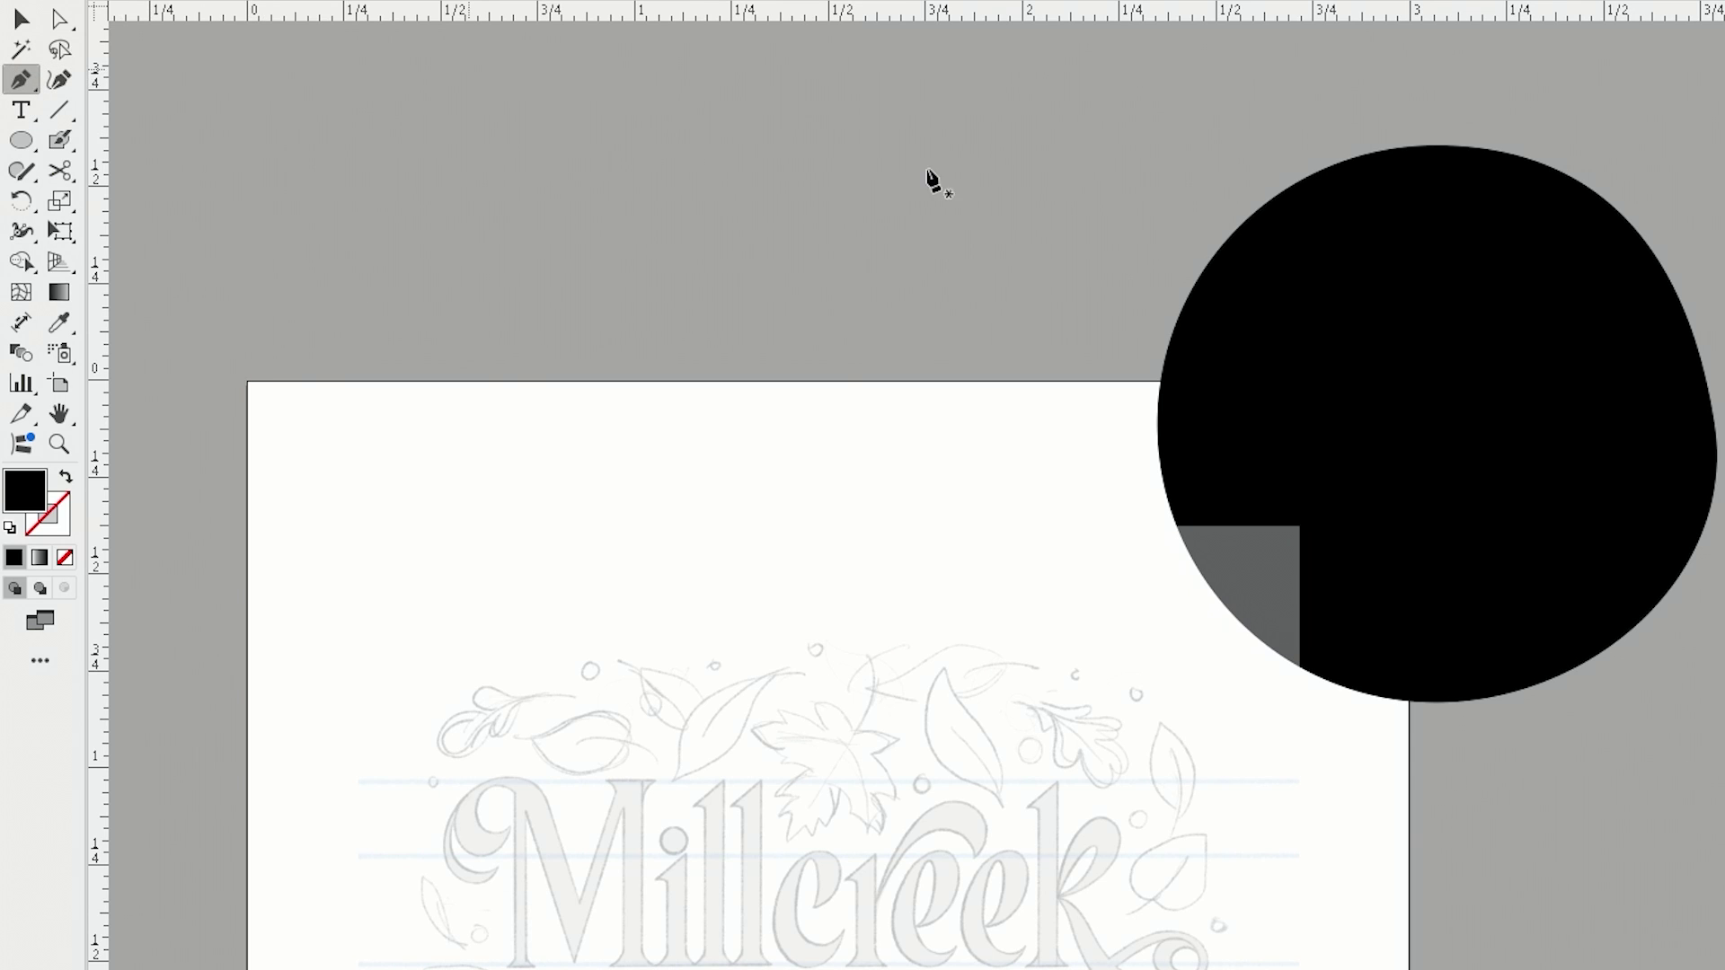
Draw two closed black blobs from curved Pen anchors beside the big circle, then zoom out.
{"action": "left_click_drag", "start_coordinate": [737, 335], "coordinate": [737, 406]}
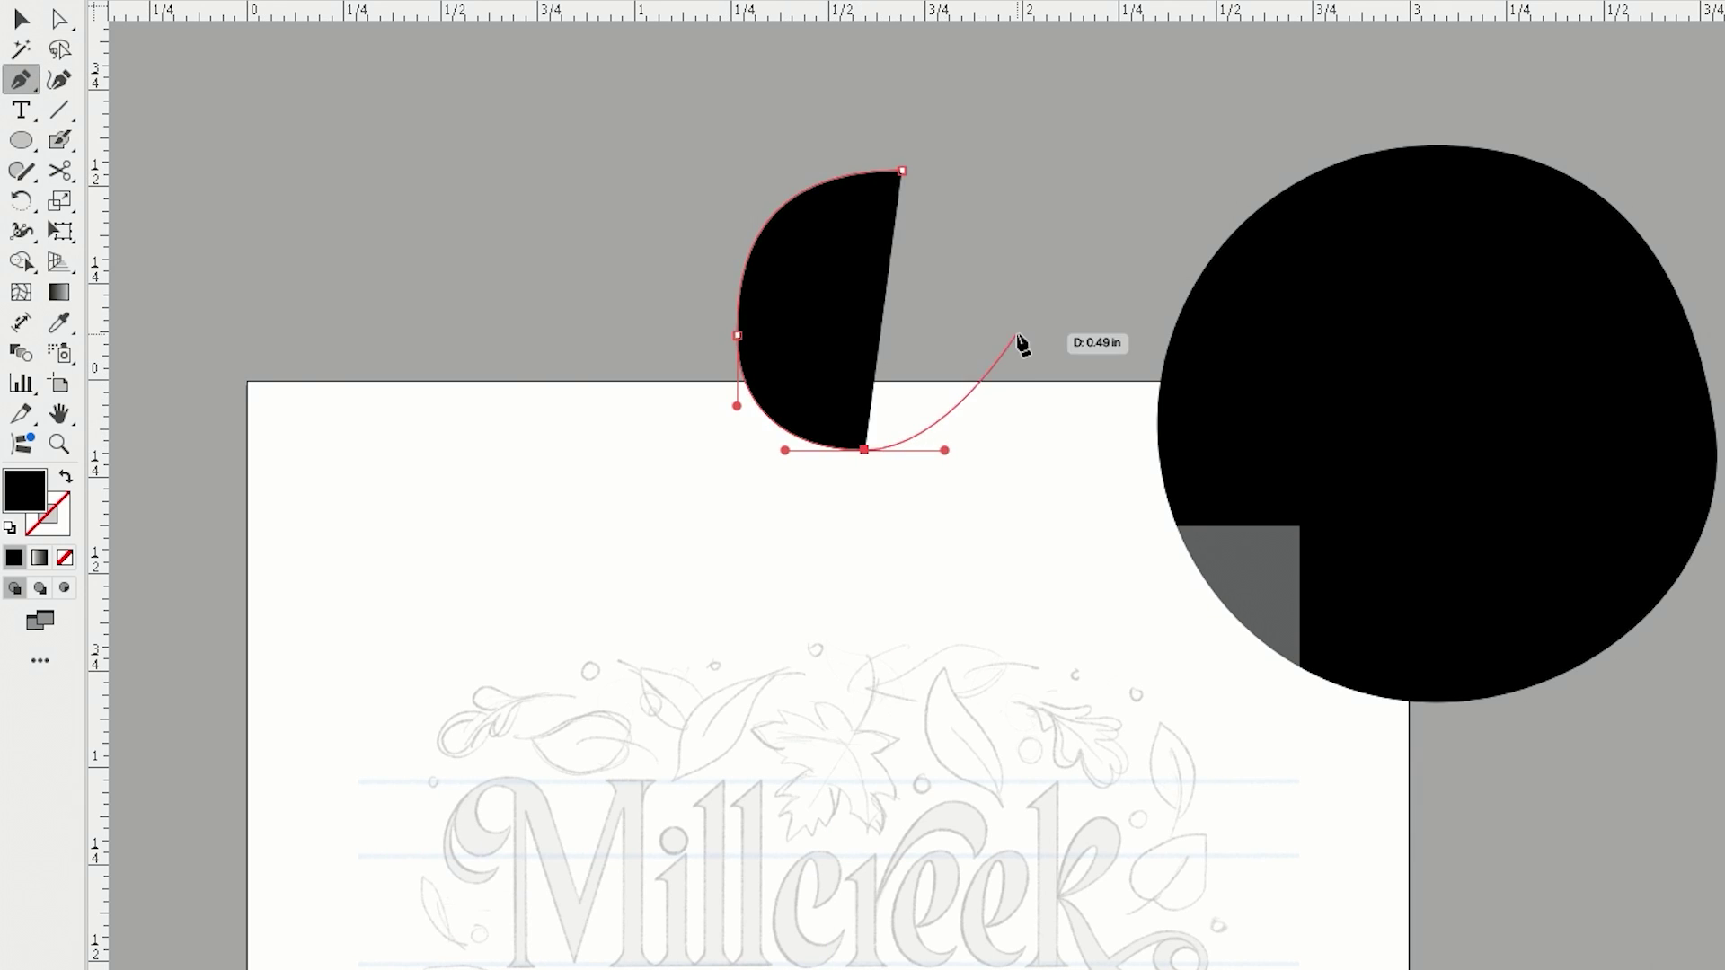
{"action": "left_click_drag", "start_coordinate": [1022, 339], "coordinate": [1022, 262]}
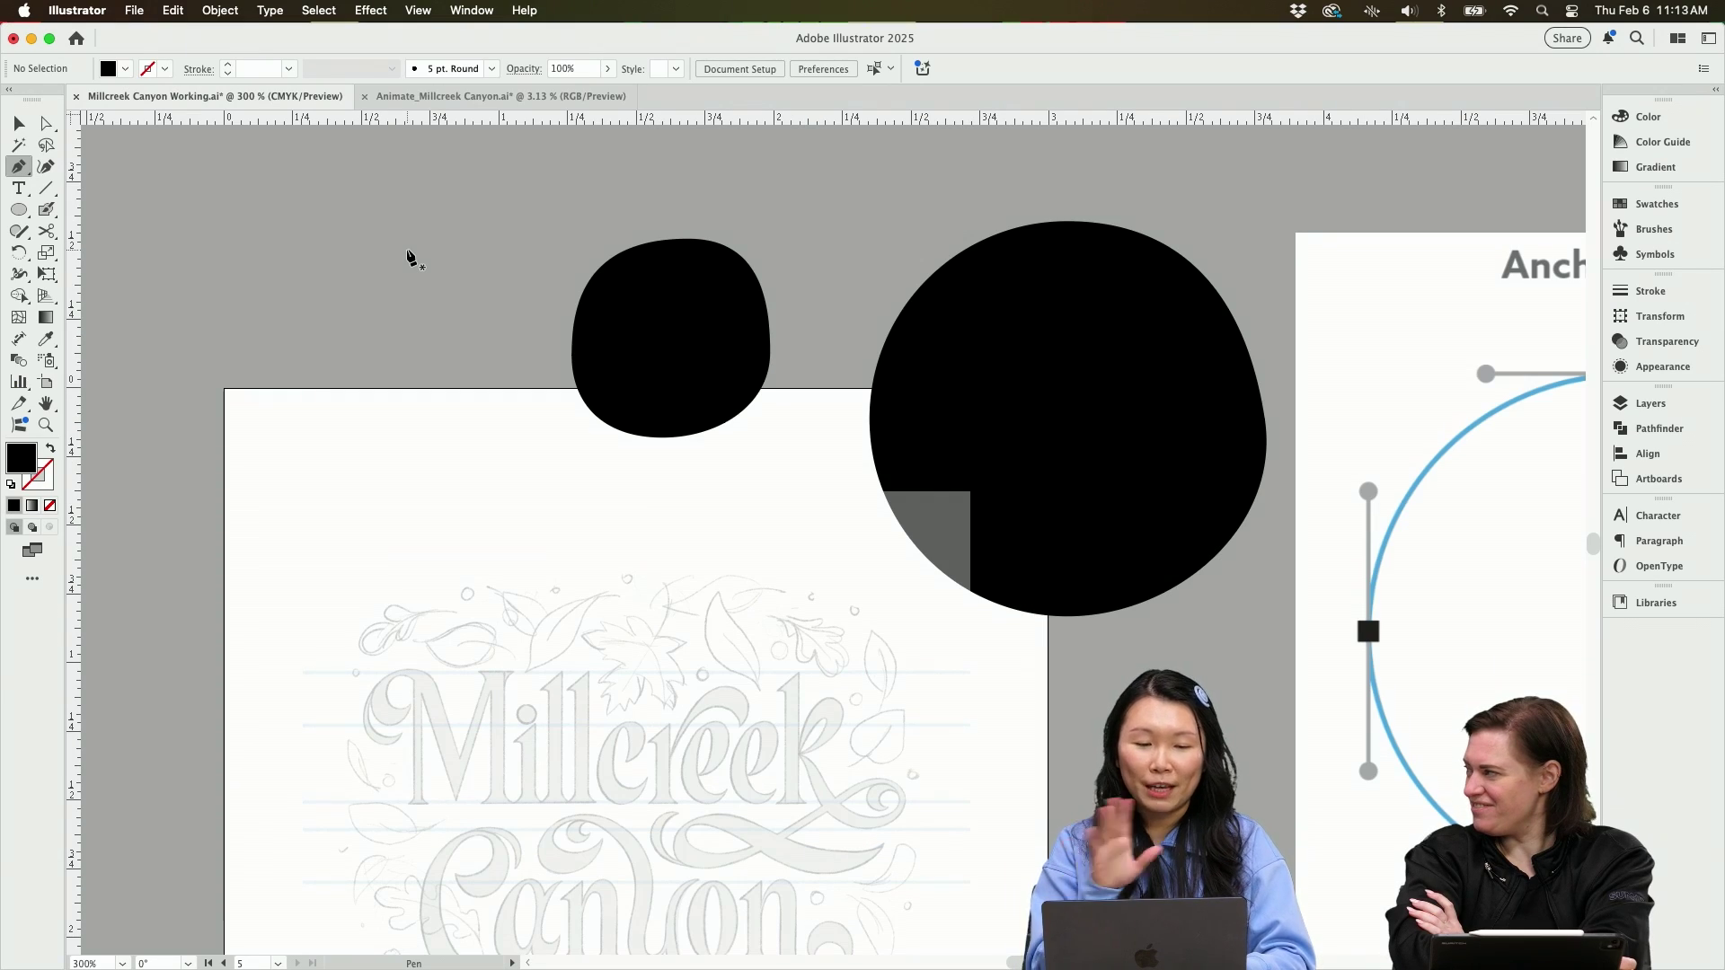
{"action": "left_click", "coordinate": [388, 241]}
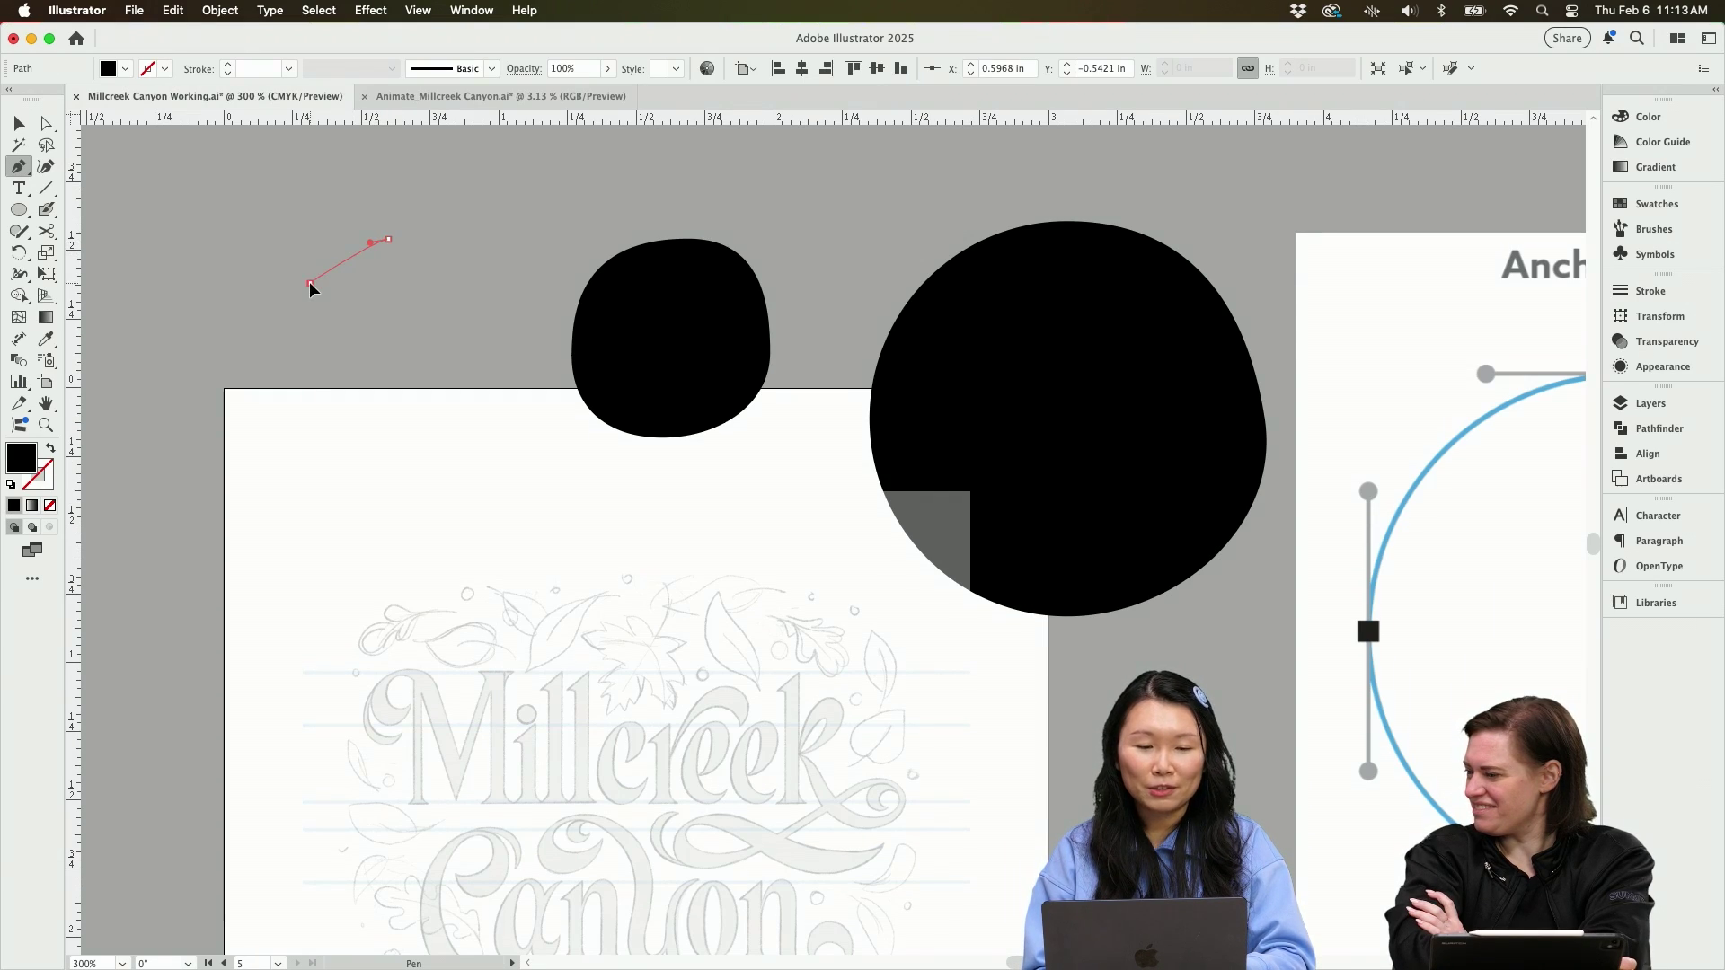
{"action": "left_click_drag", "start_coordinate": [309, 282], "coordinate": [301, 334]}
{"action": "left_click_drag", "start_coordinate": [451, 359], "coordinate": [465, 378]}
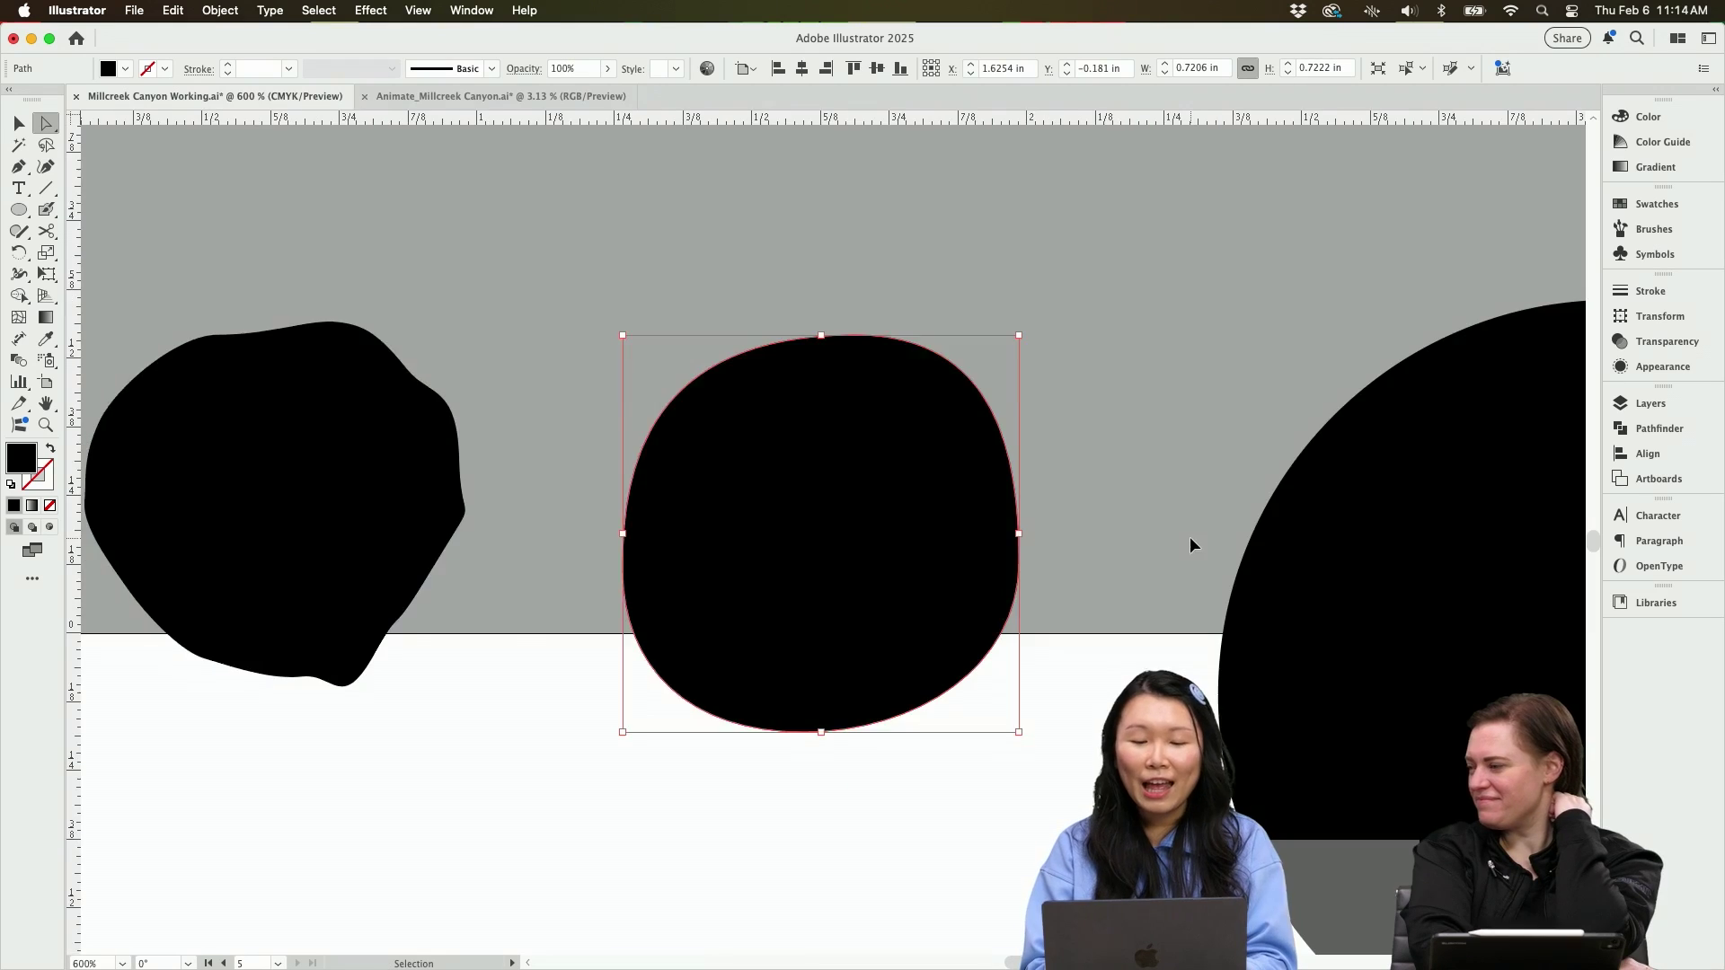
{"action": "key", "text": "super+minus"}
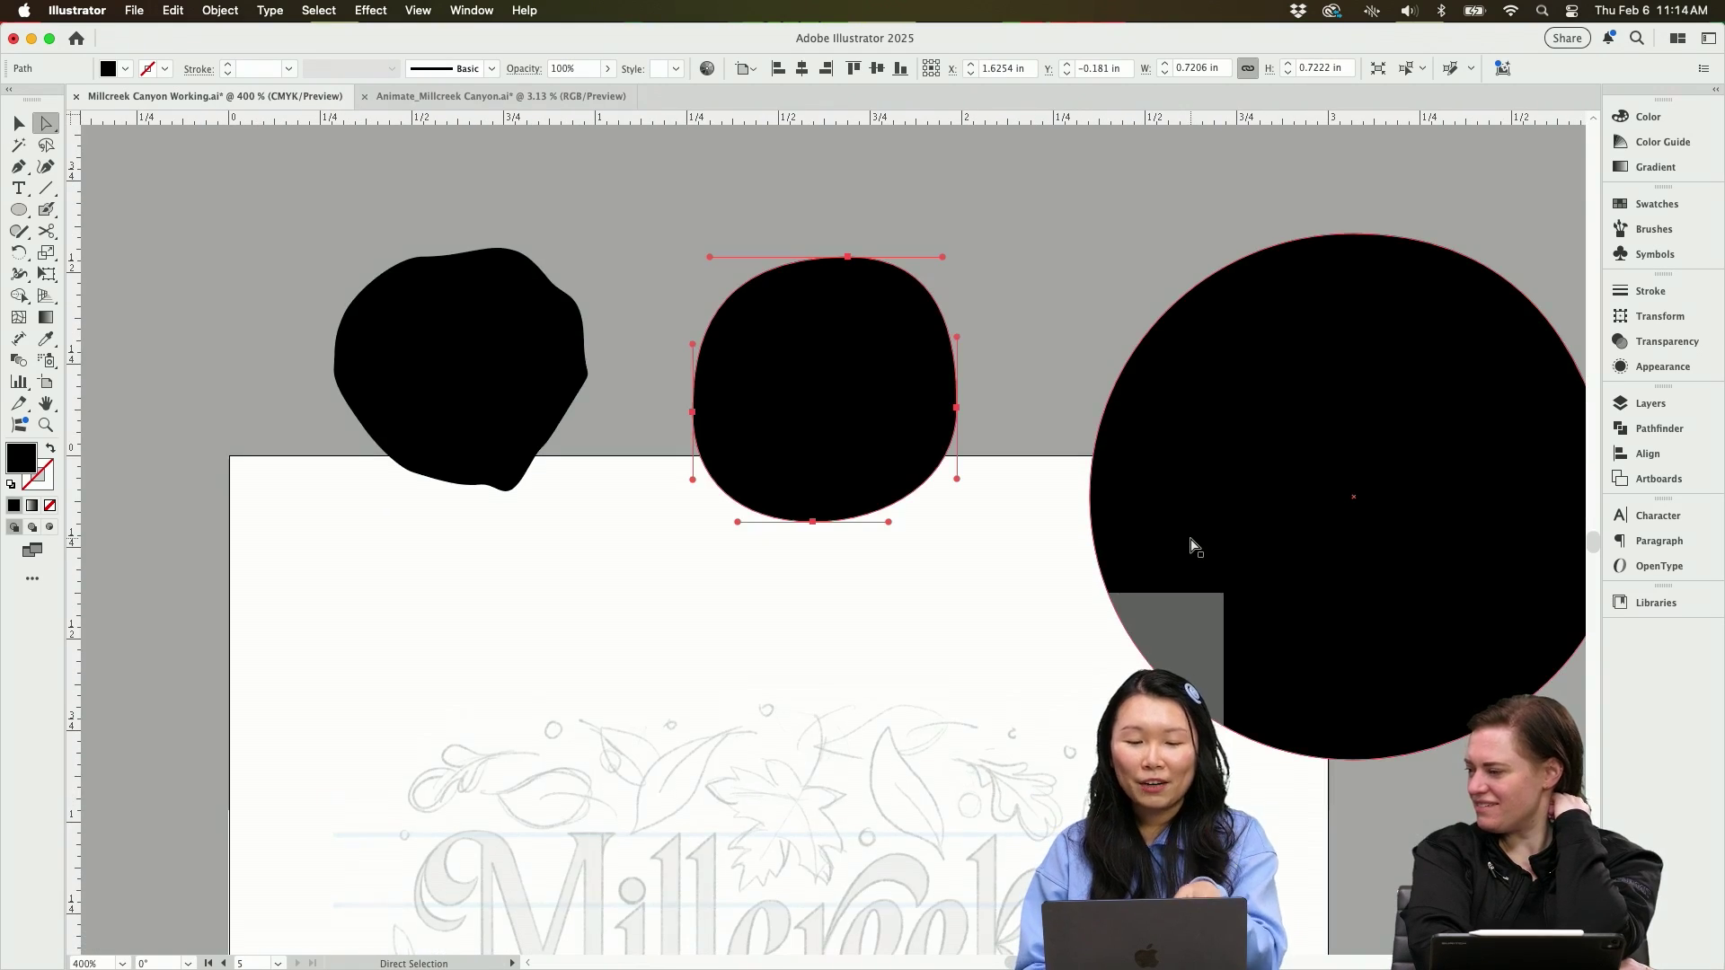
Trace the C's ball terminal and outer edge with curved Pen segments over the sketch.
{"action": "scroll", "coordinate": [1195, 546], "scroll_direction": "down", "scroll_amount": 5}
{"action": "scroll", "coordinate": [1195, 546], "scroll_direction": "down", "scroll_amount": 3}
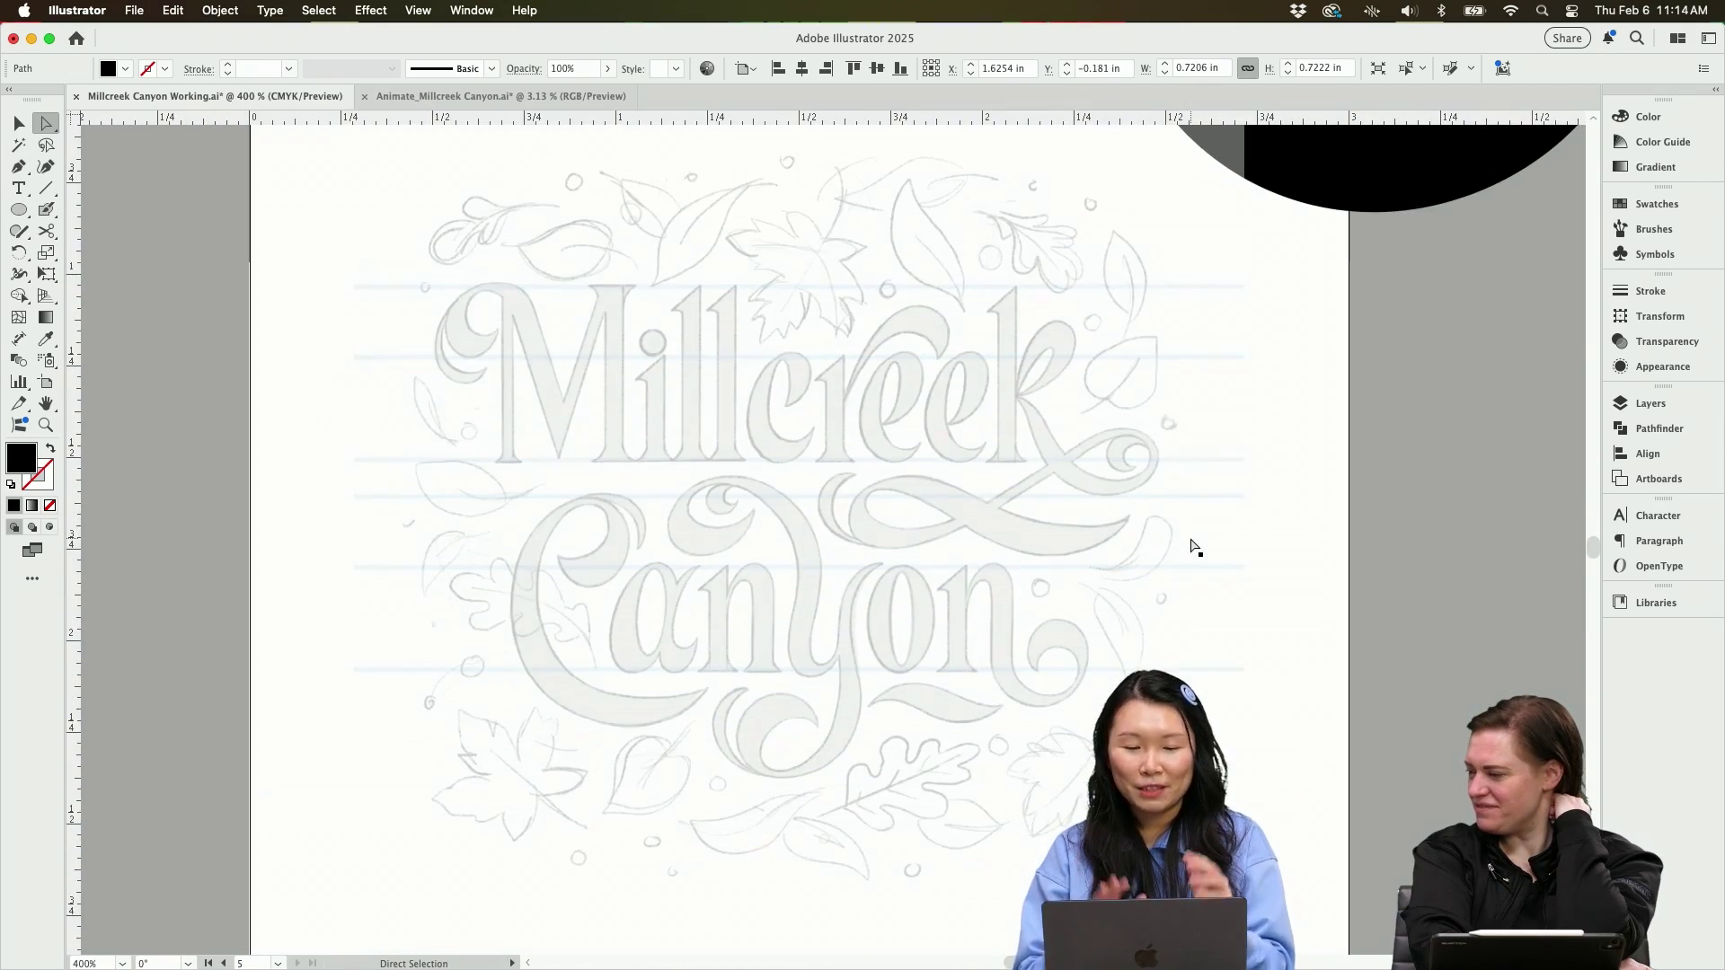
{"action": "scroll", "coordinate": [1195, 547], "scroll_direction": "up", "scroll_amount": 3}
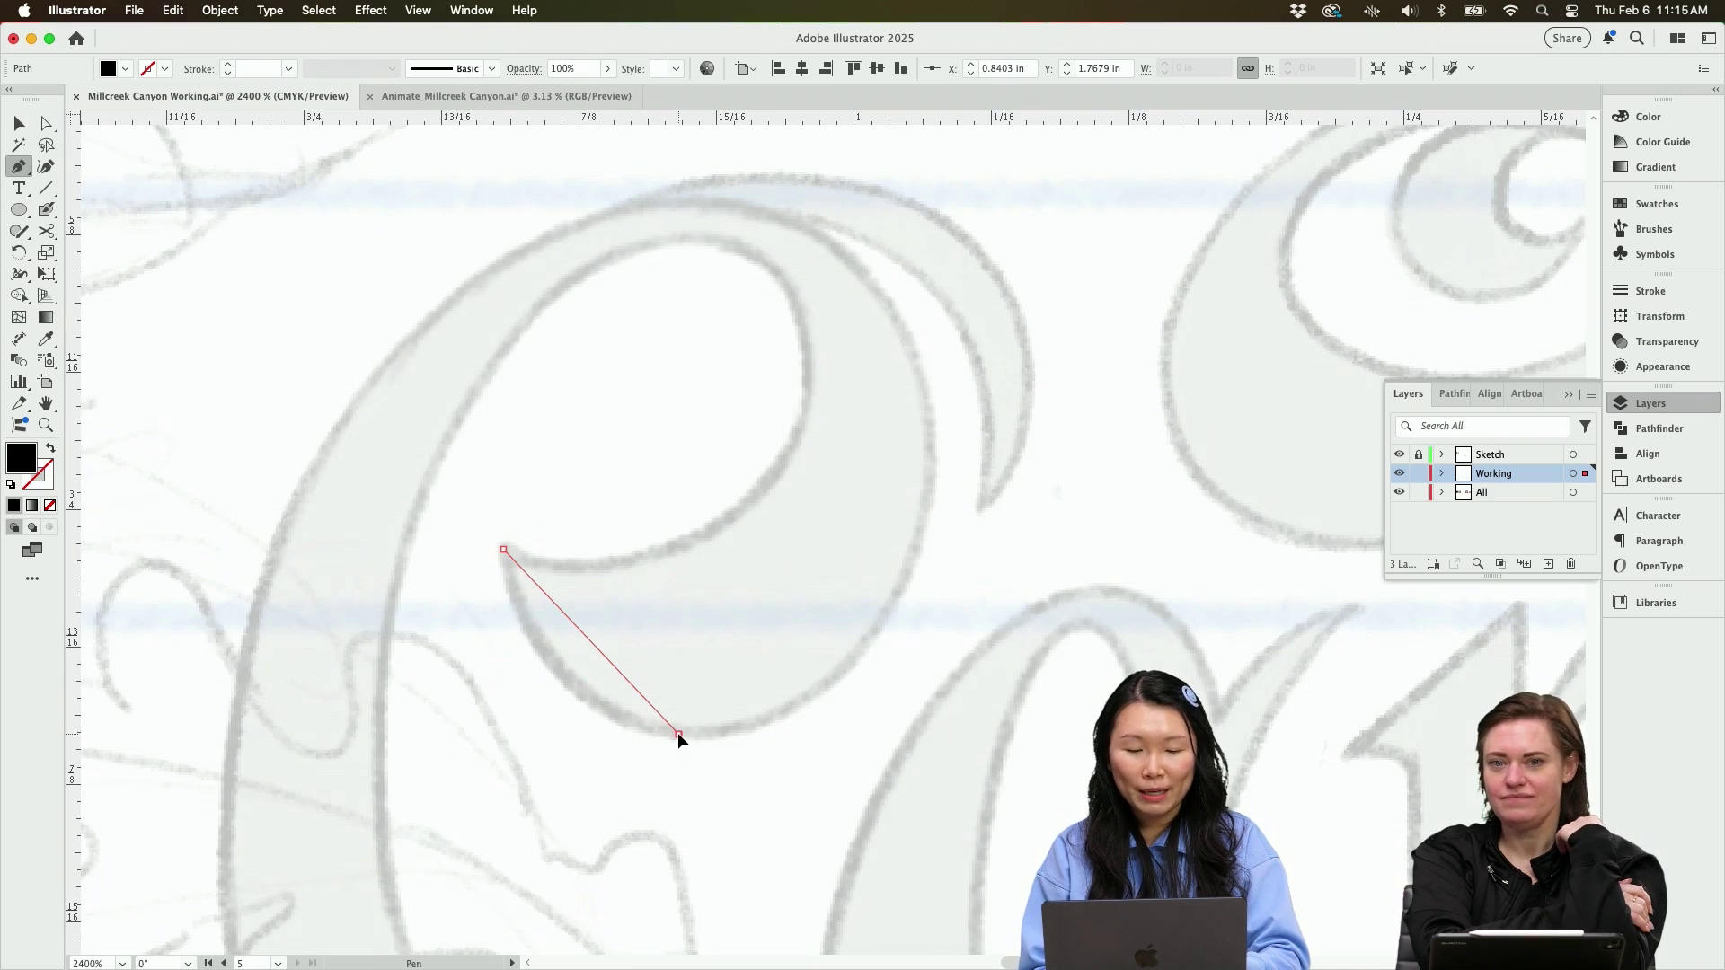
{"action": "left_click_drag", "start_coordinate": [678, 731], "coordinate": [827, 734]}
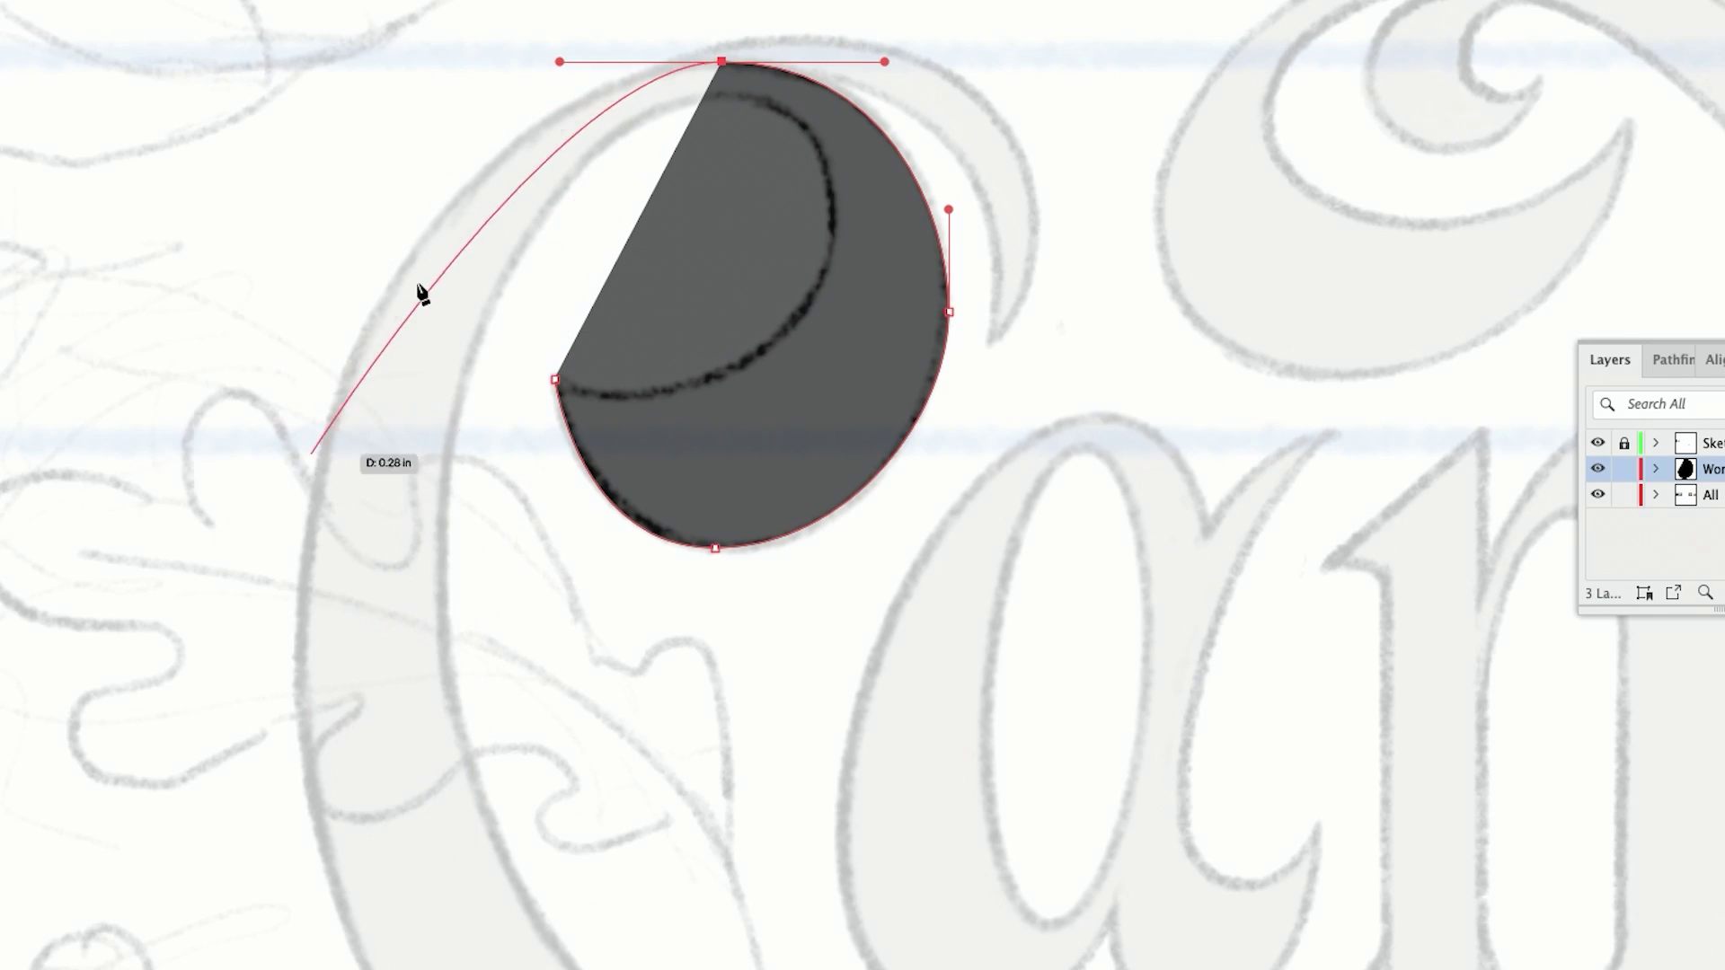
{"action": "scroll", "coordinate": [337, 513], "scroll_direction": "down", "scroll_amount": 5}
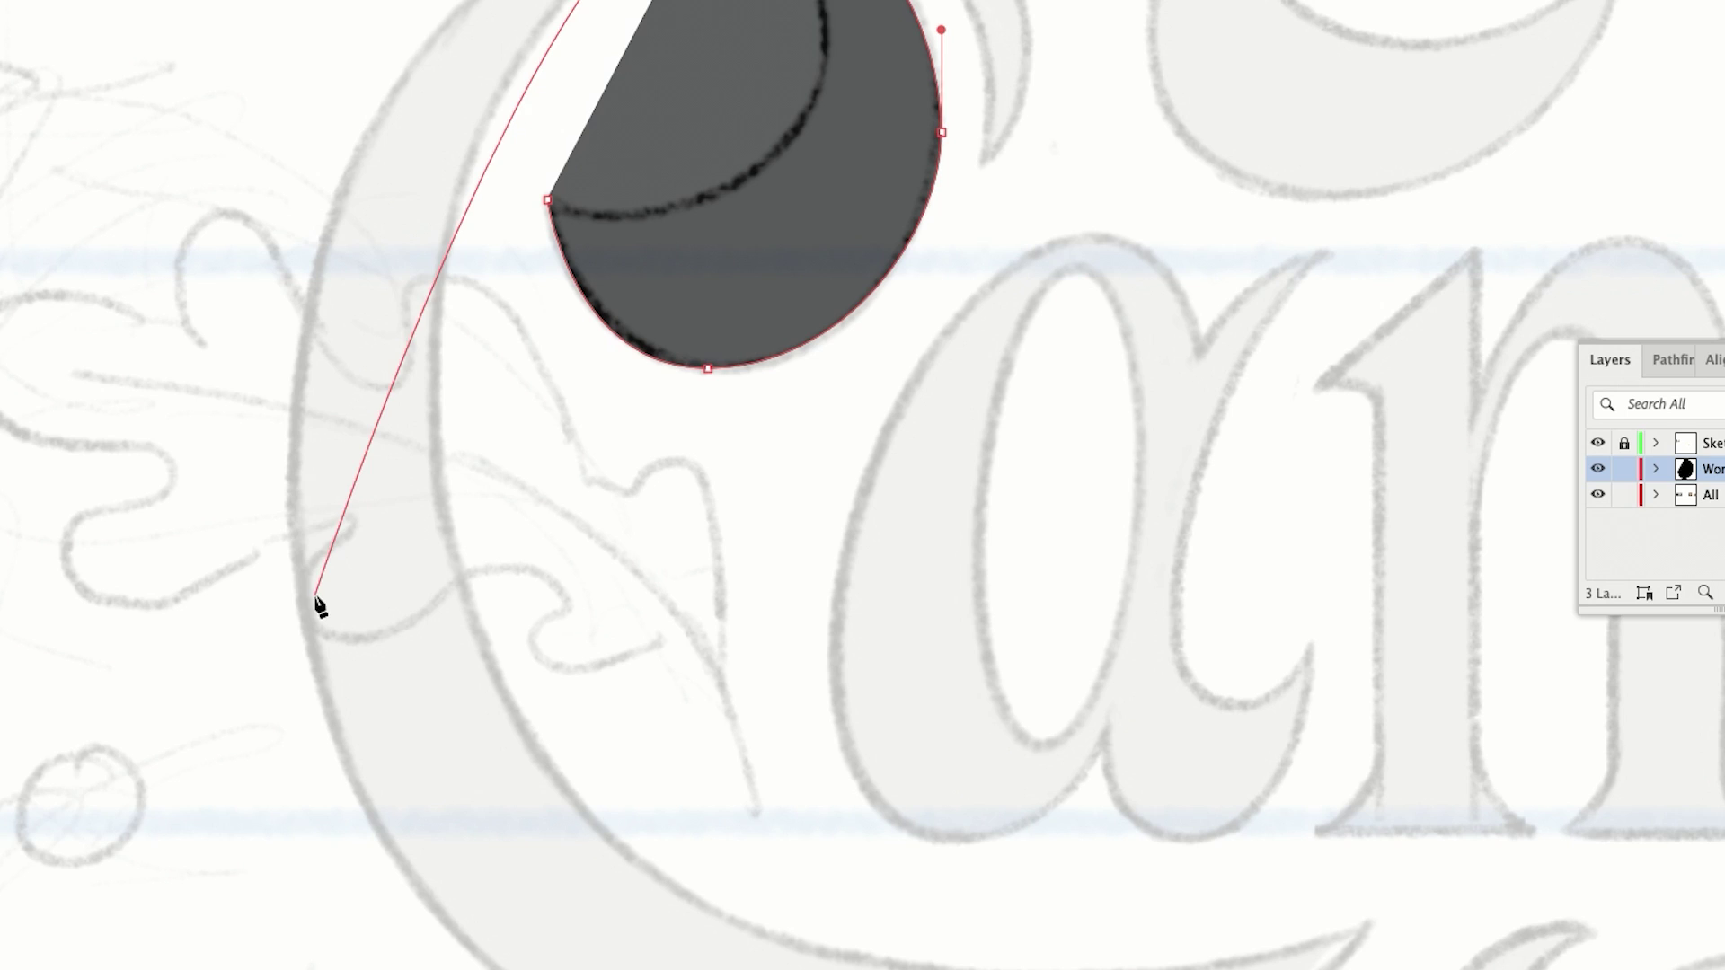
{"action": "left_click_drag", "start_coordinate": [288, 488], "coordinate": [312, 761]}
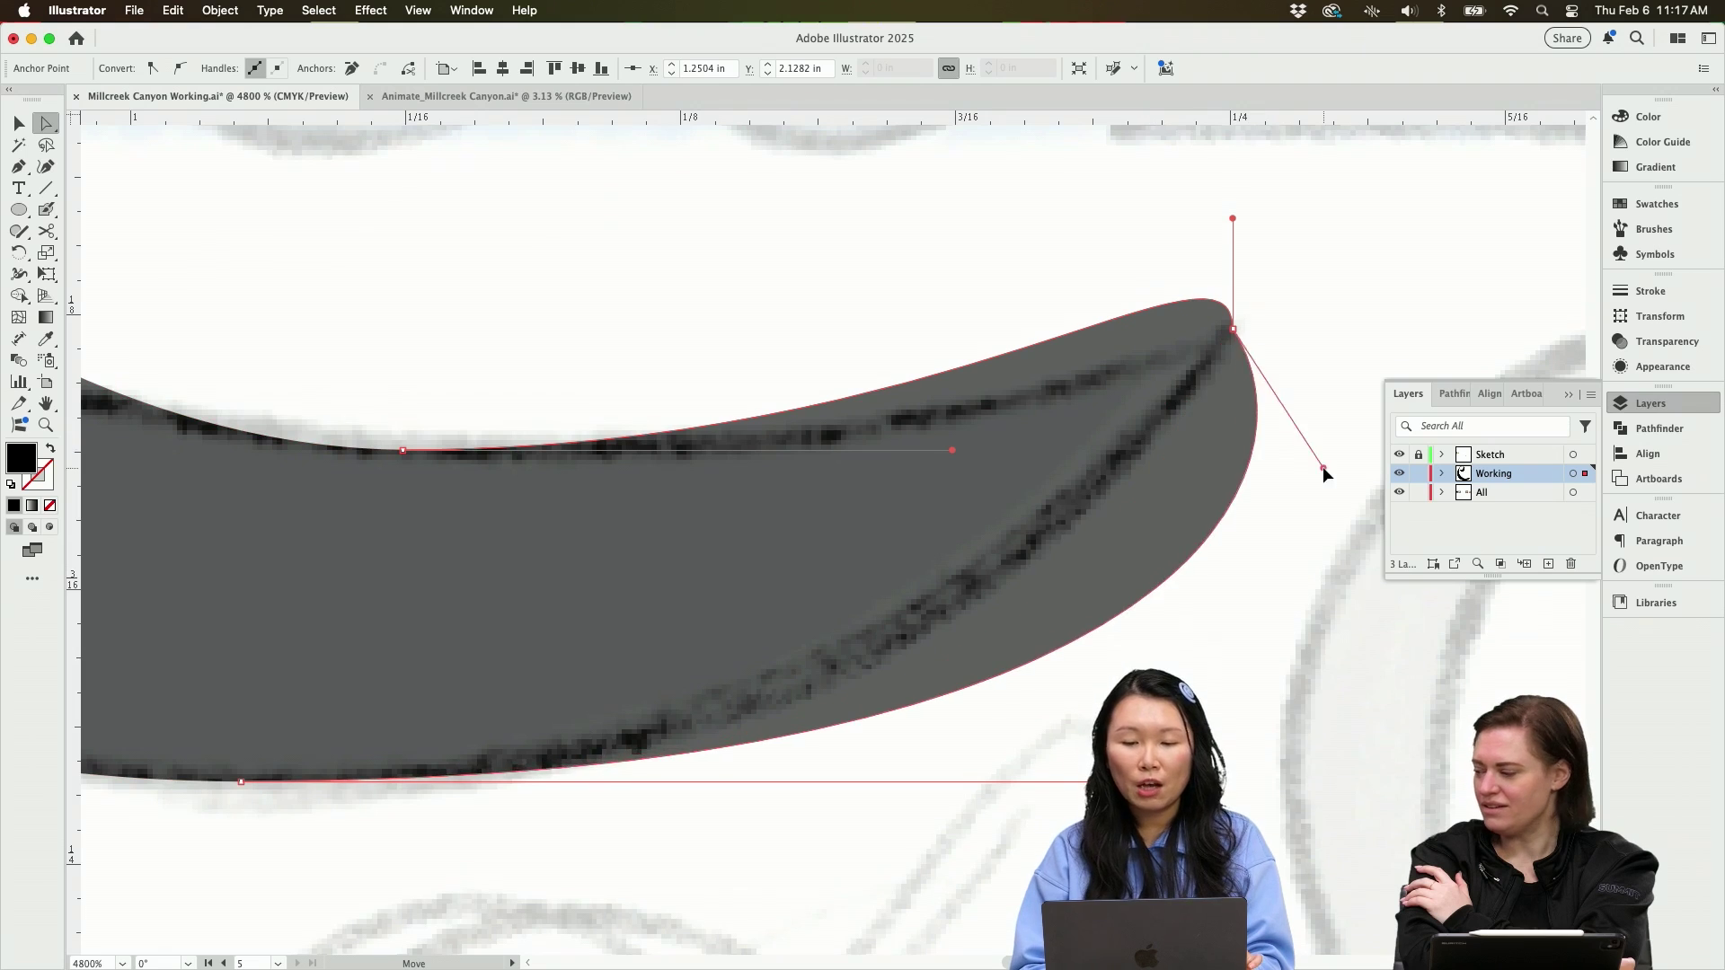
{"action": "left_click_drag", "start_coordinate": [1323, 466], "coordinate": [1125, 413]}
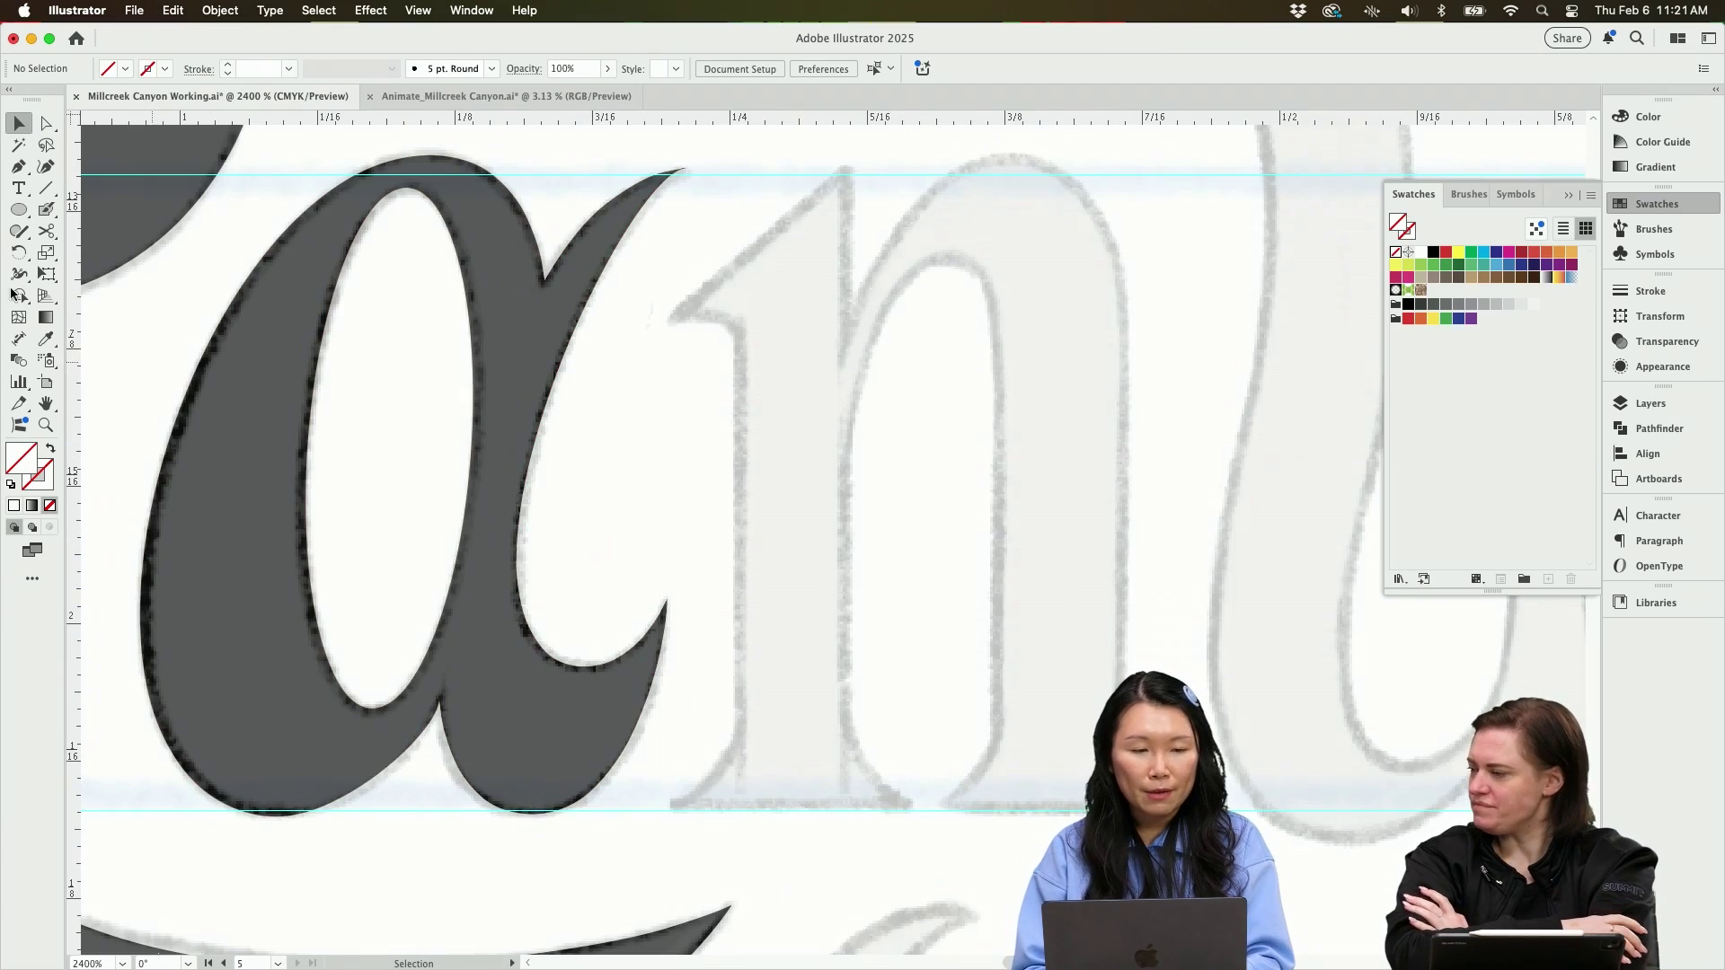
Draw a black-filled rectangle over the n's stem.
{"action": "left_click_drag", "start_coordinate": [13, 216], "coordinate": [54, 220]}
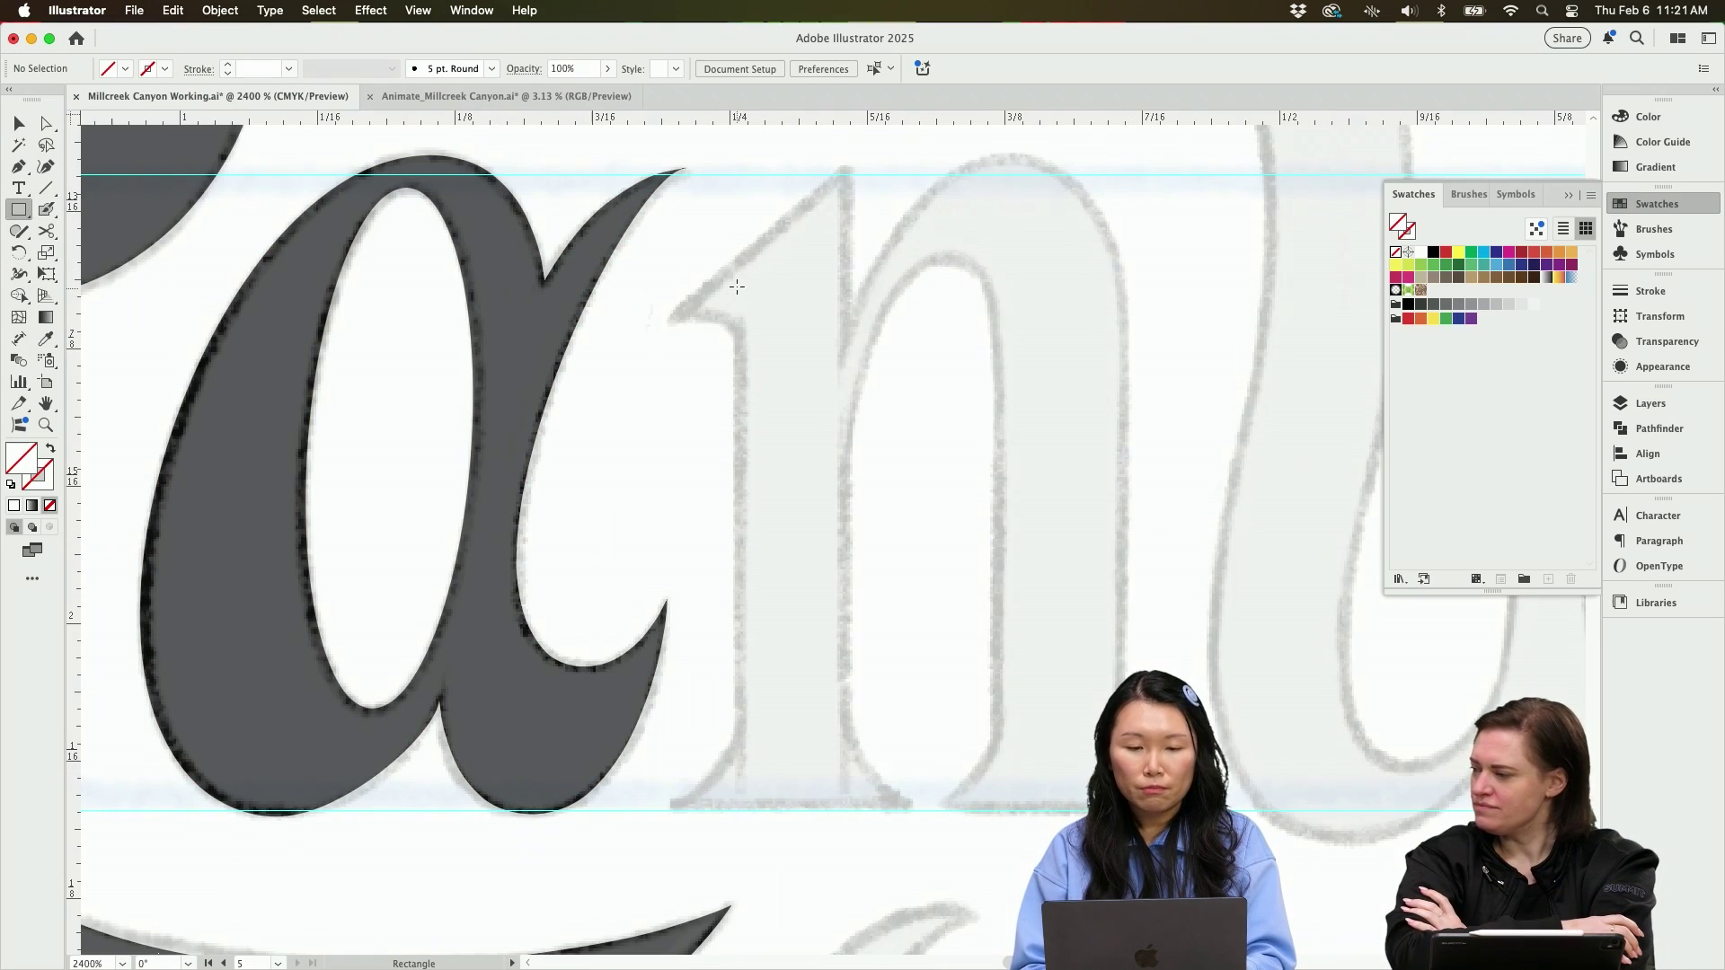
{"action": "left_click_drag", "start_coordinate": [737, 286], "coordinate": [851, 801]}
{"action": "left_click", "coordinate": [1432, 253]}
{"action": "key", "text": "v"}
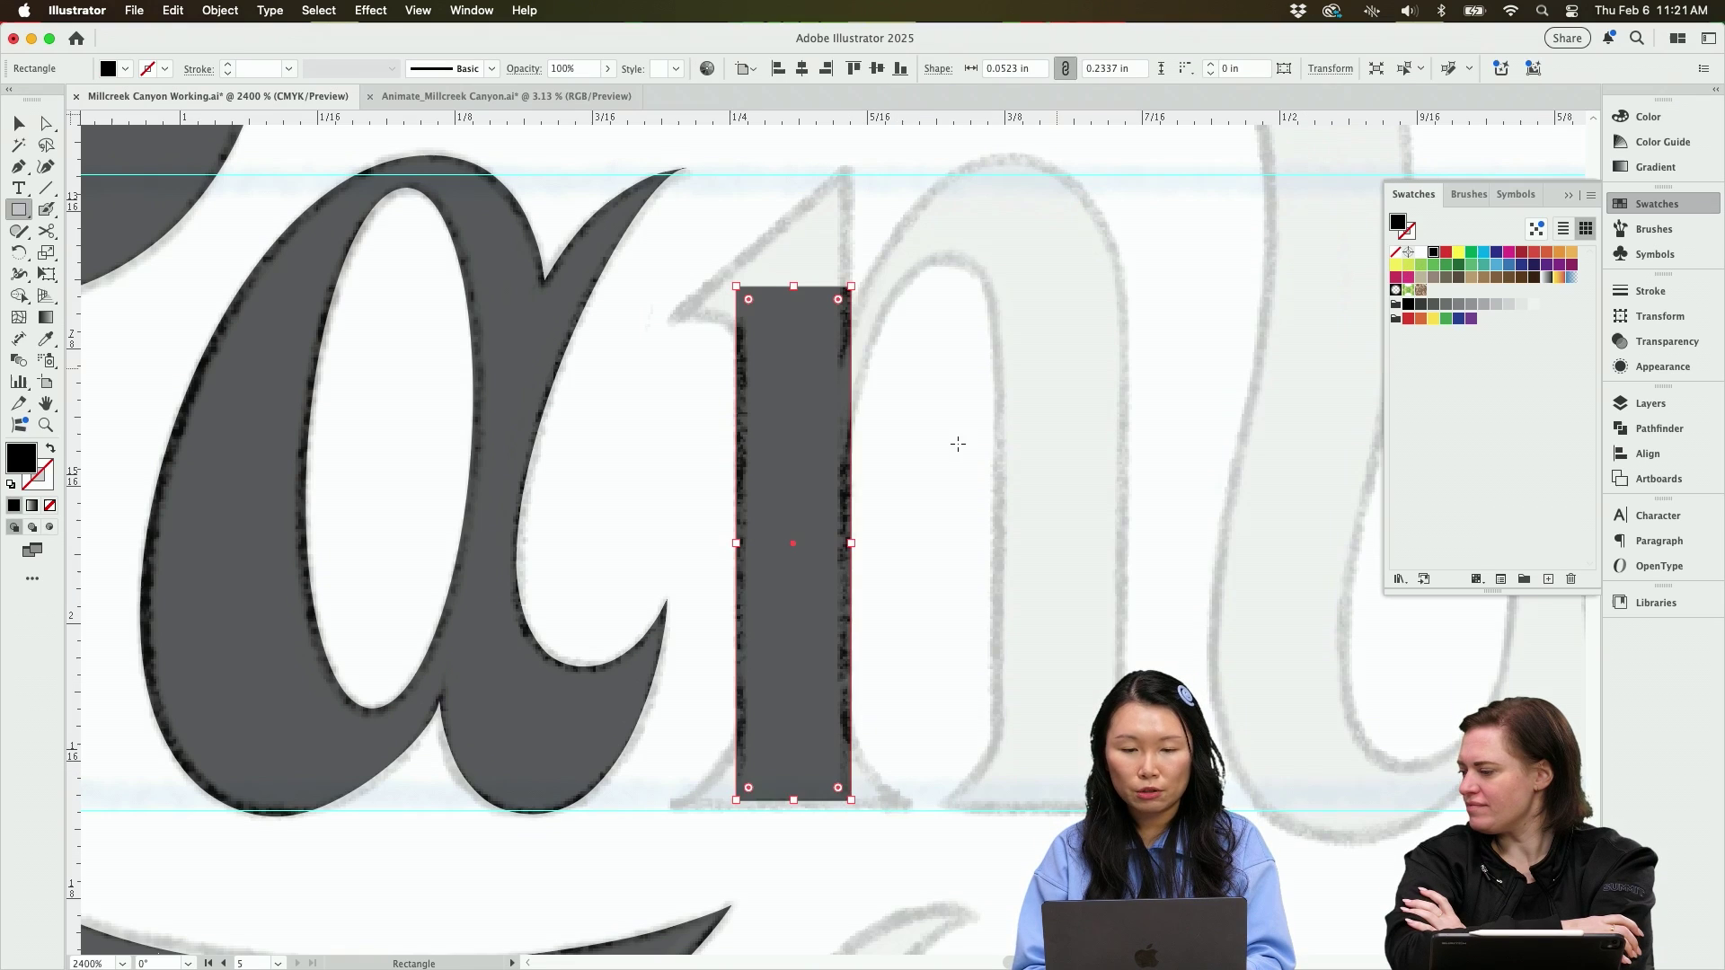
{"action": "left_click_drag", "start_coordinate": [769, 481], "coordinate": [769, 490]}
Add a serif at the stem's top tip with the Pen tool.
{"action": "key", "text": "super+equal"}
{"action": "key", "text": "super+equal"}
{"action": "key", "text": "p"}
{"action": "left_click", "coordinate": [870, 235]}
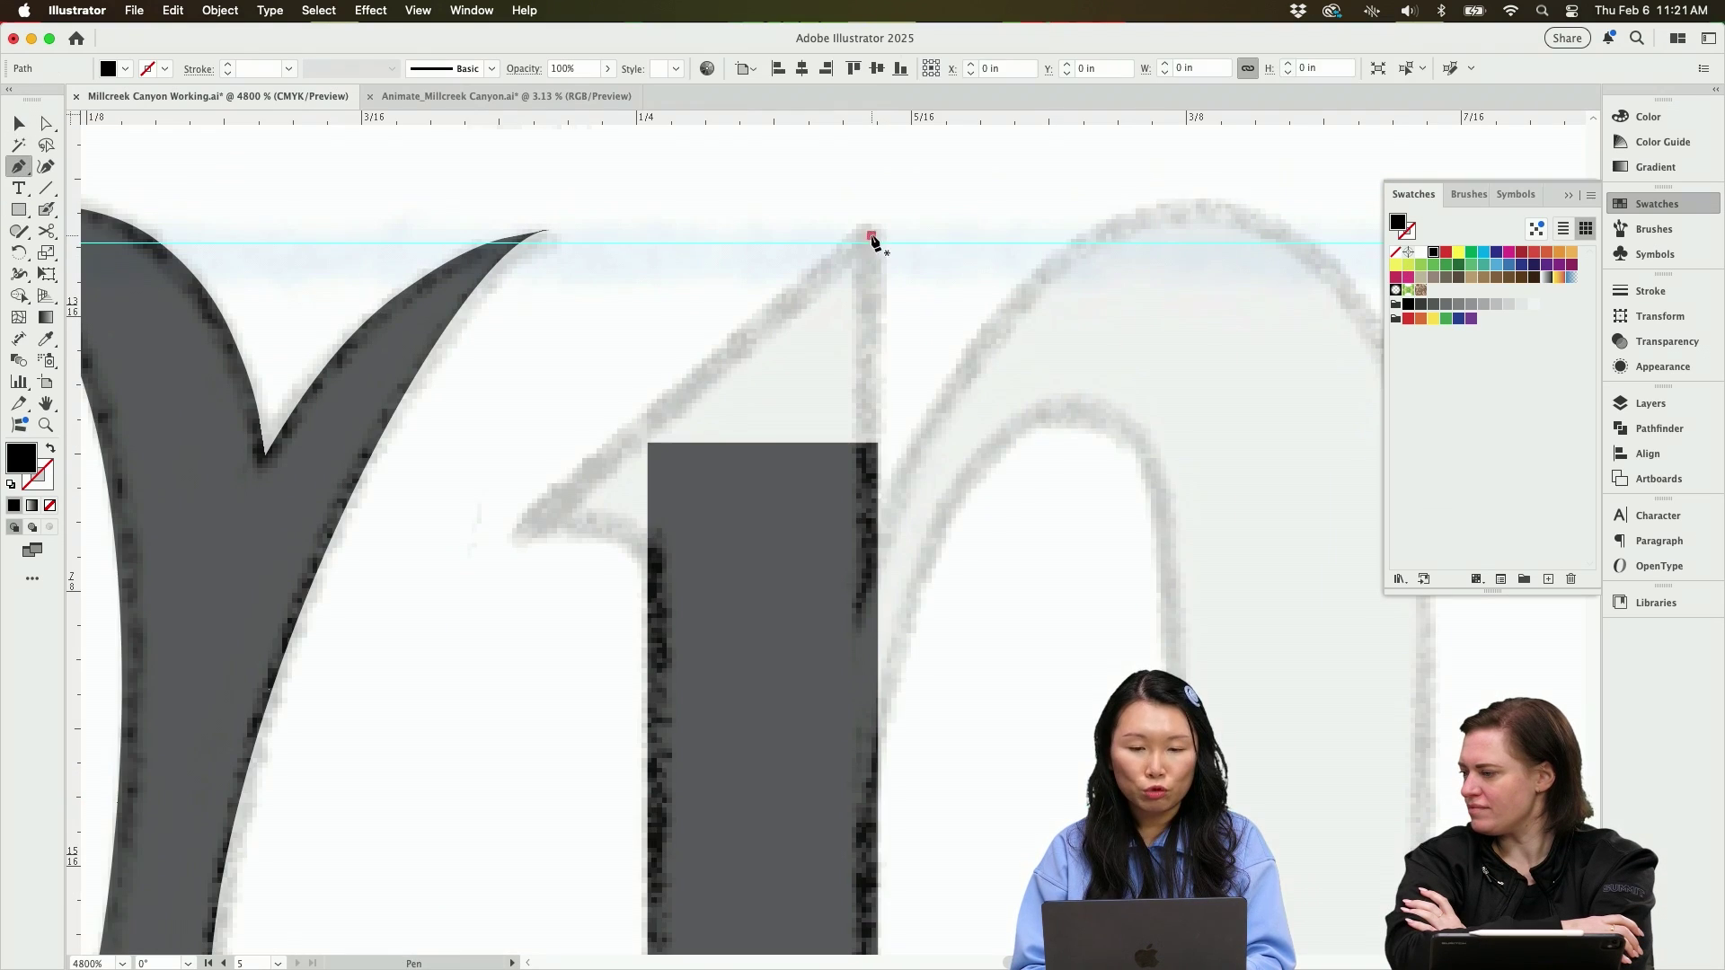
{"action": "left_click", "coordinate": [518, 530]}
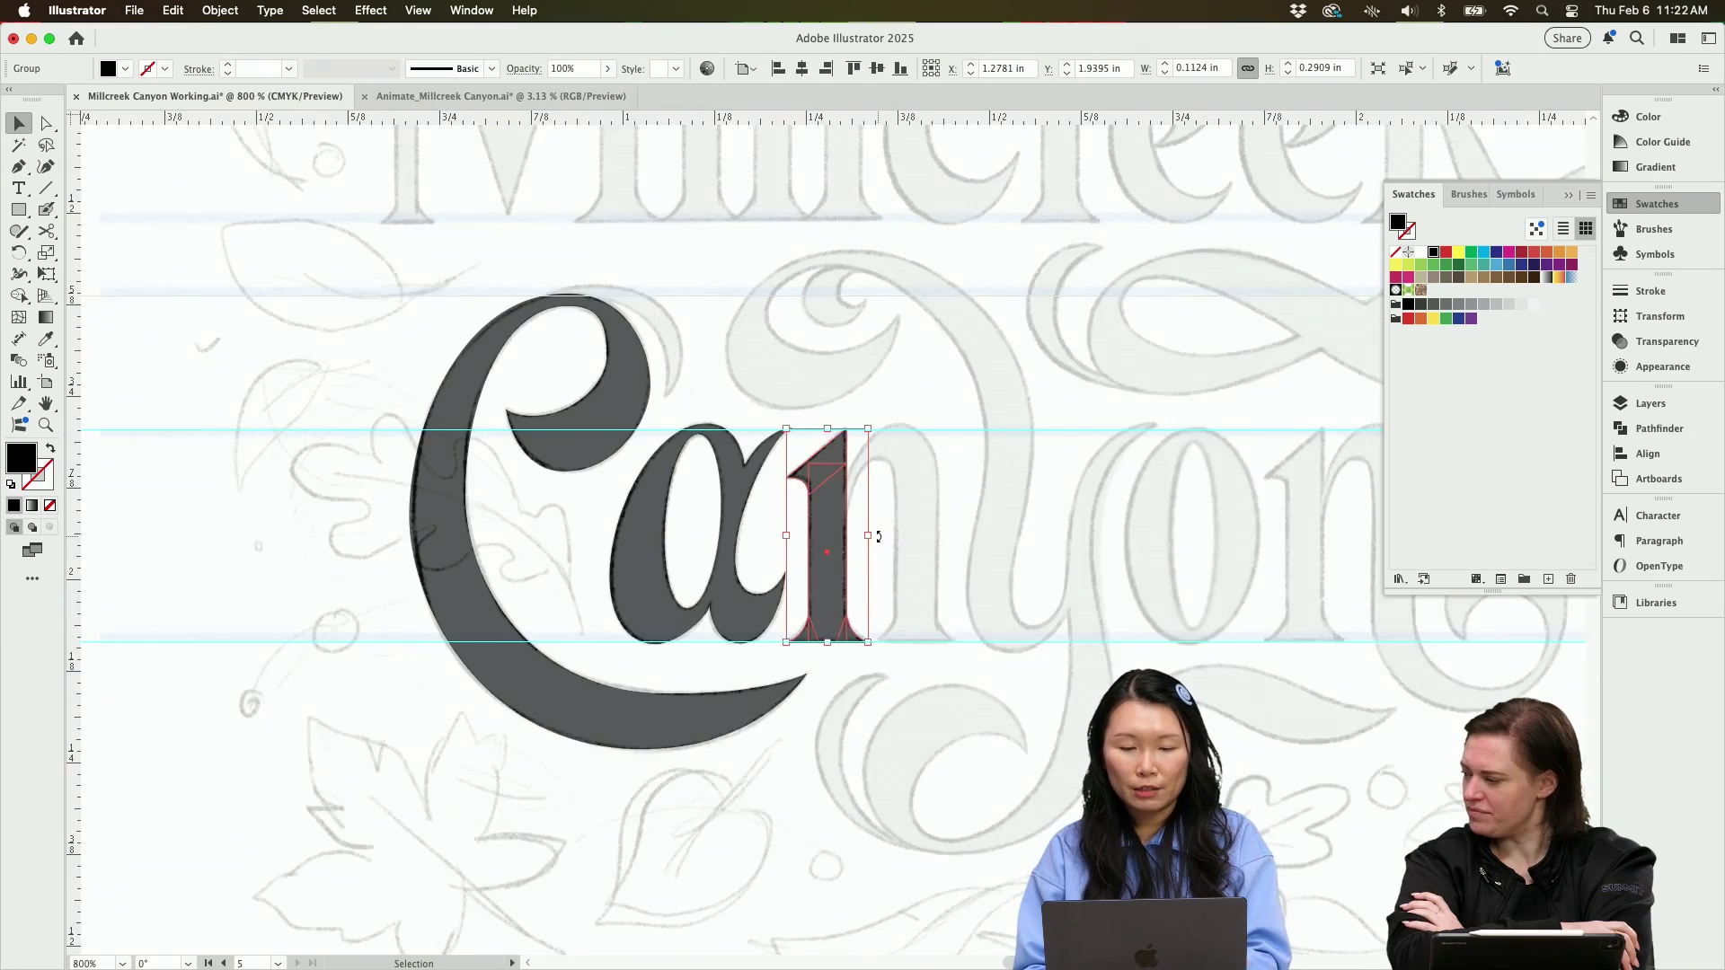
{"action": "scroll", "coordinate": [878, 537], "scroll_direction": "up", "scroll_amount": 5}
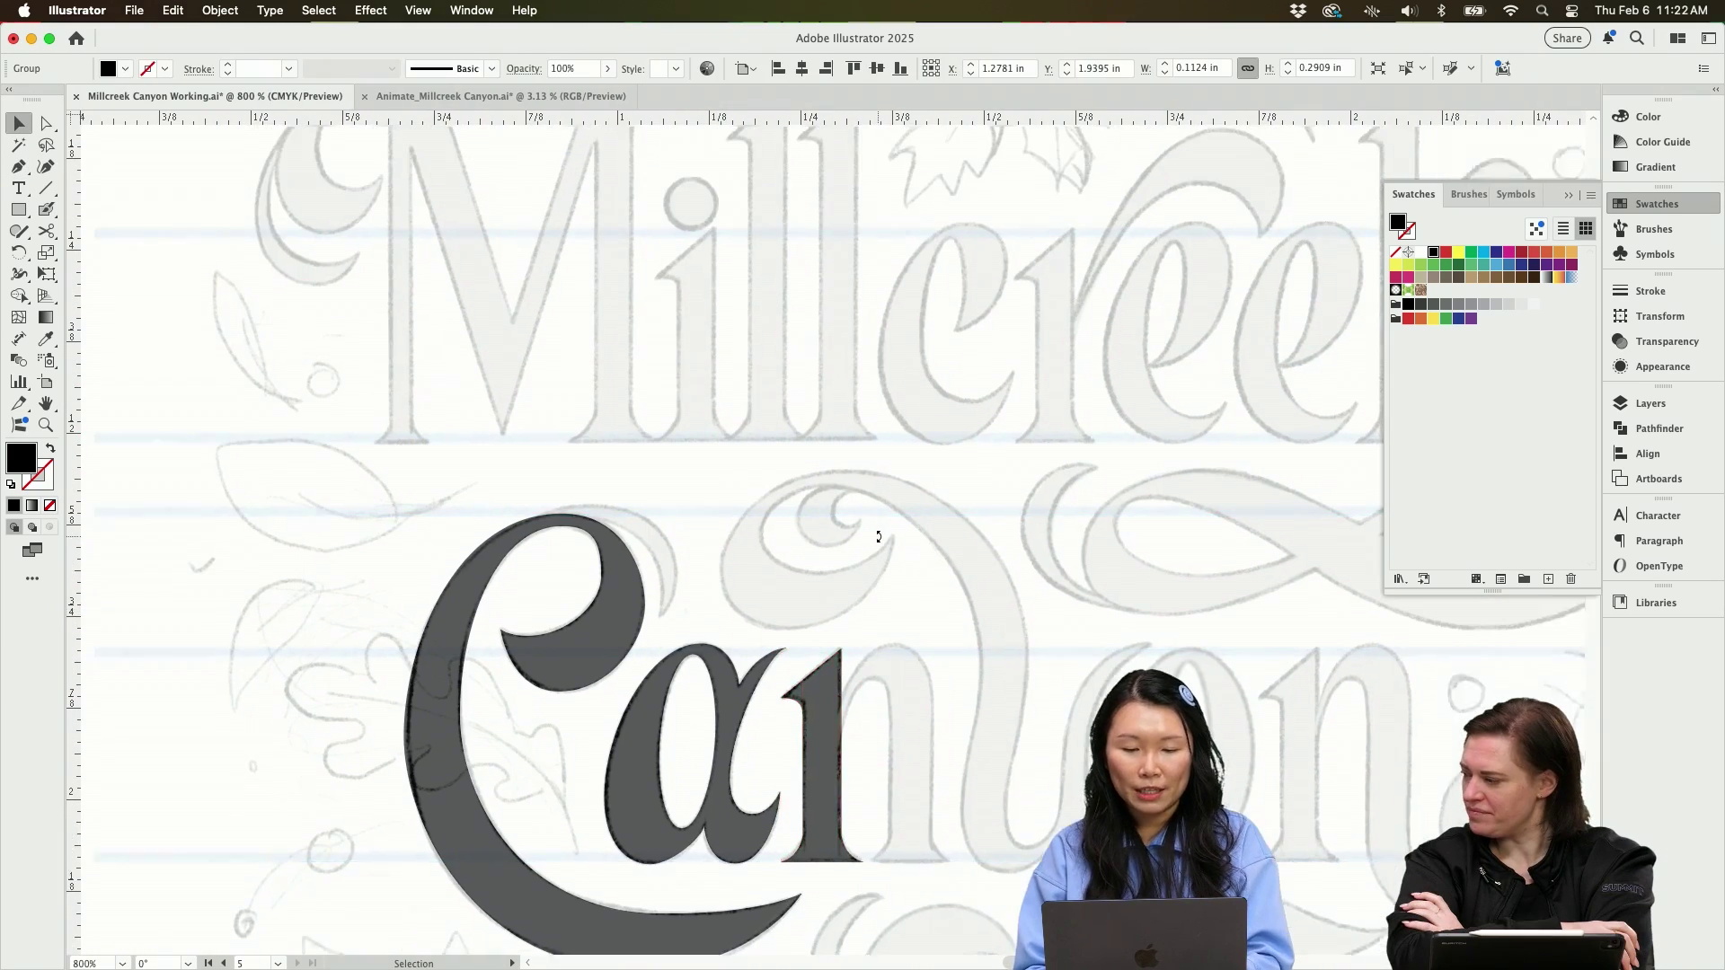
Move the glyph onto Millcreek's i and place a copy at the first l.
{"action": "left_click_drag", "start_coordinate": [825, 806], "coordinate": [698, 388]}
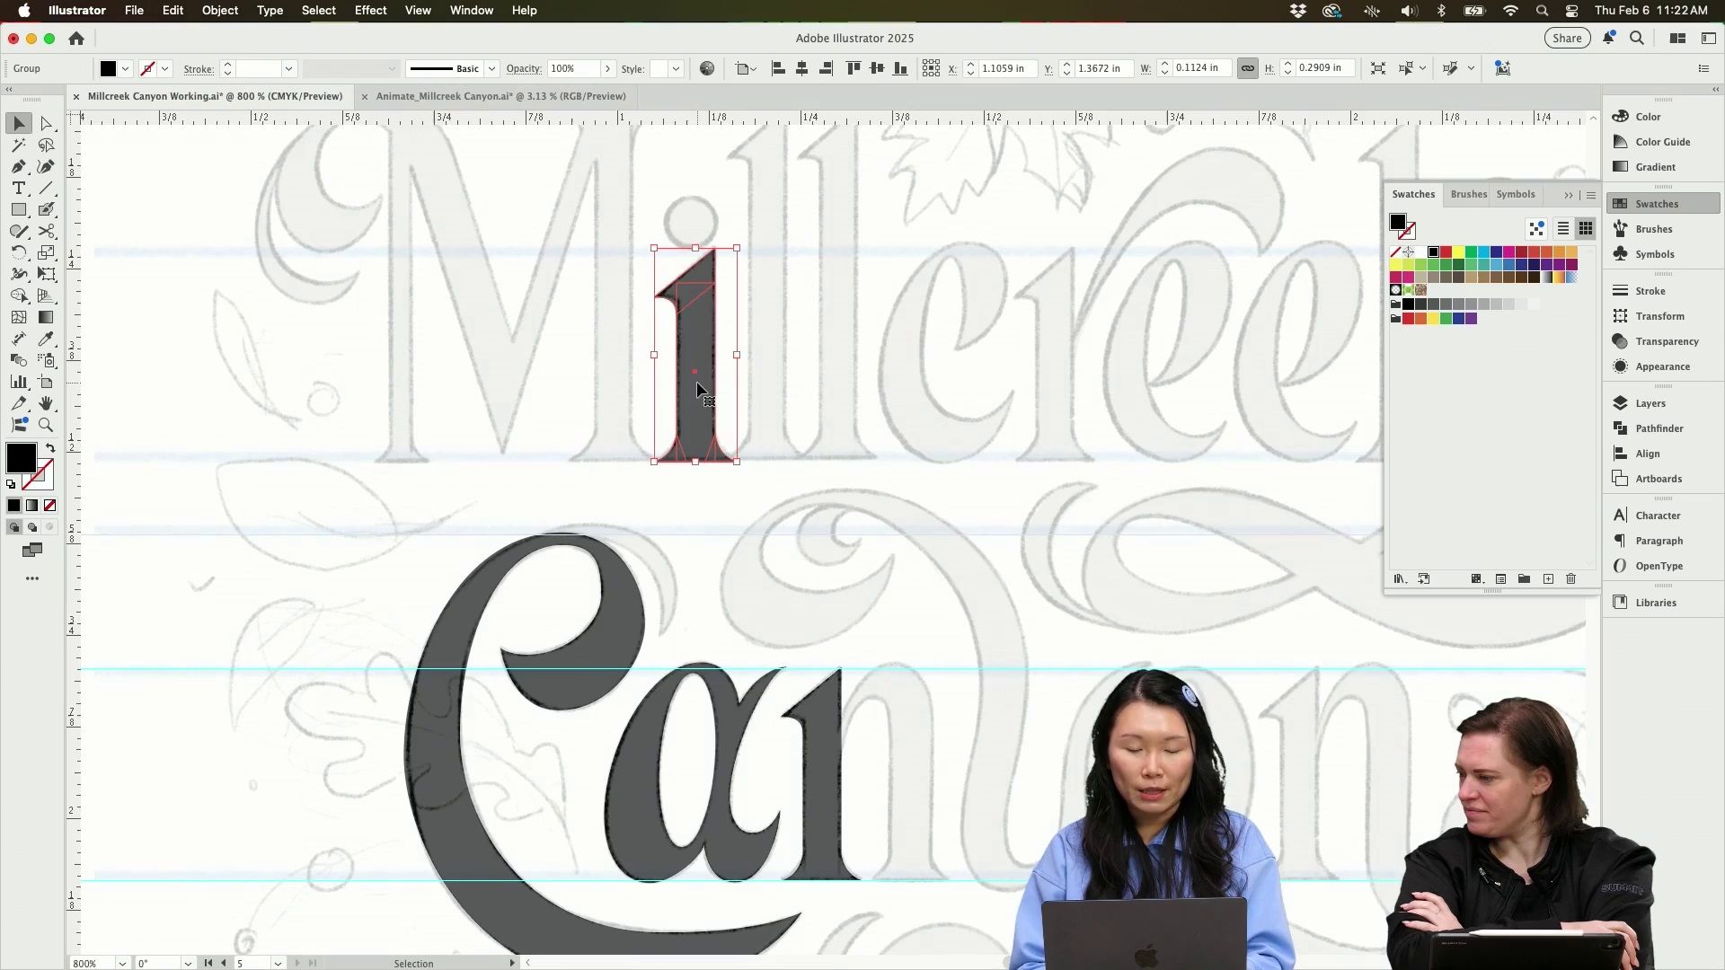
{"action": "left_click", "coordinate": [793, 367]}
{"action": "scroll", "coordinate": [769, 431], "scroll_direction": "up", "scroll_amount": 4}
{"action": "left_click_drag", "start_coordinate": [745, 488], "coordinate": [820, 347]}
Isolate the copied glyph and shift its stem body down below the serif top.
{"action": "key", "text": "super+shift+a"}
{"action": "key", "text": "super+equal"}
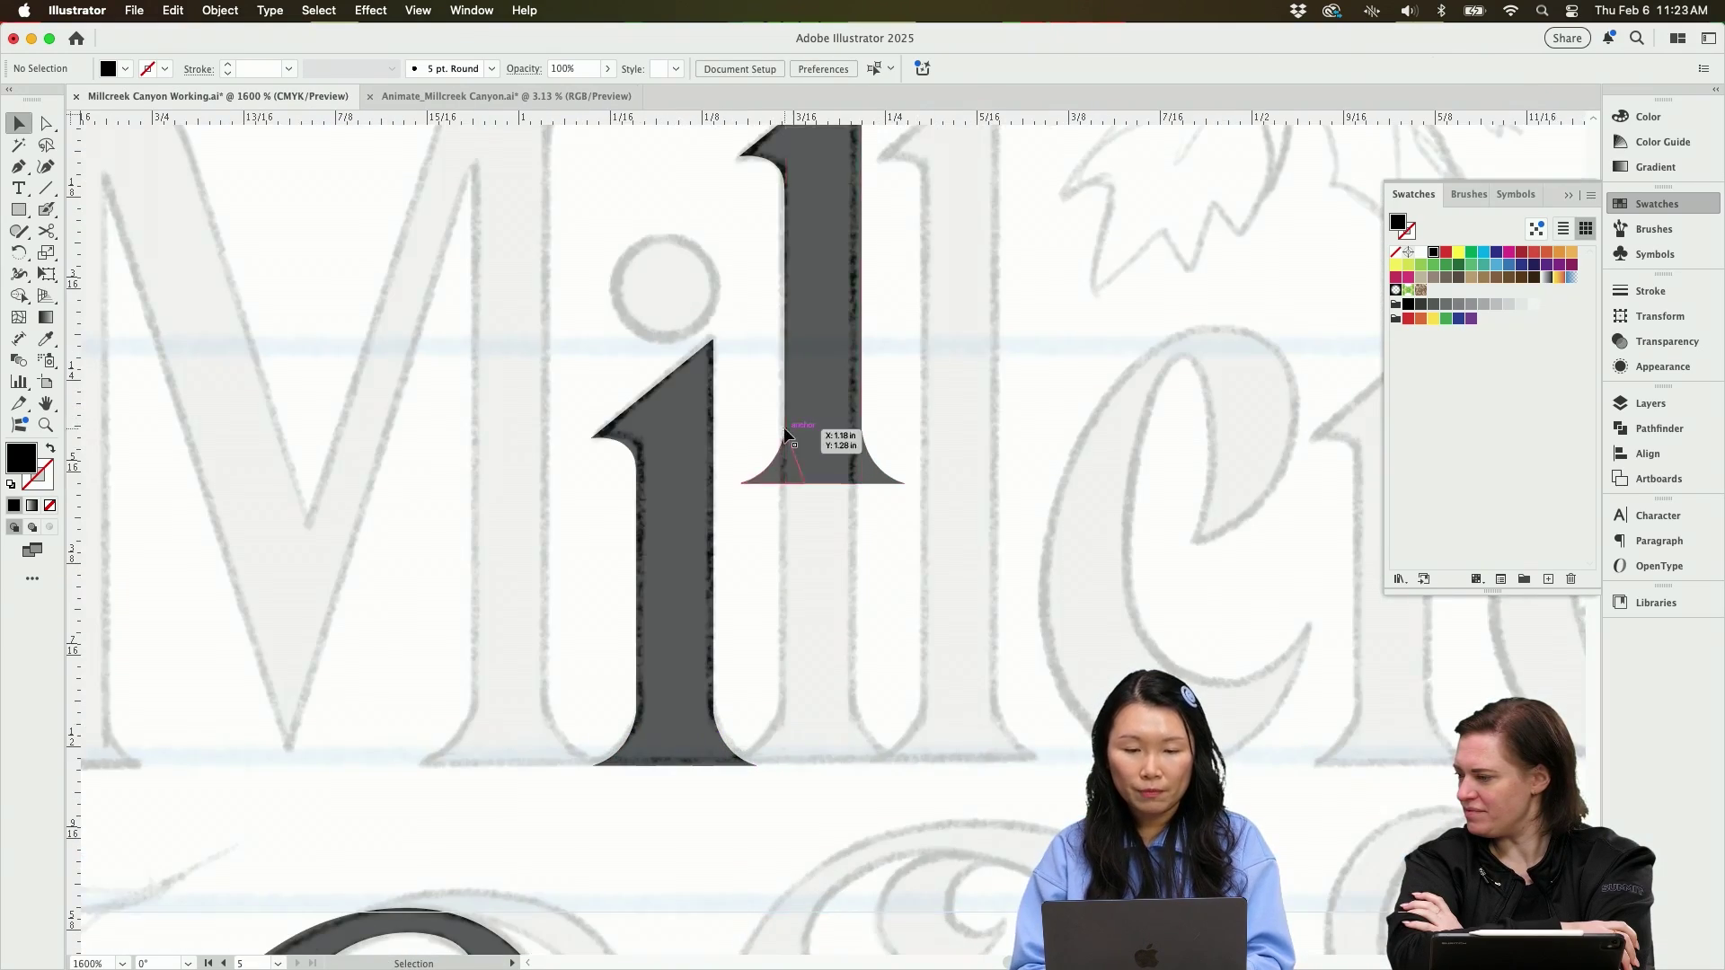
{"action": "scroll", "coordinate": [785, 434], "scroll_direction": "up", "scroll_amount": 3}
{"action": "left_click", "coordinate": [792, 407]}
{"action": "double_click", "coordinate": [819, 404]}
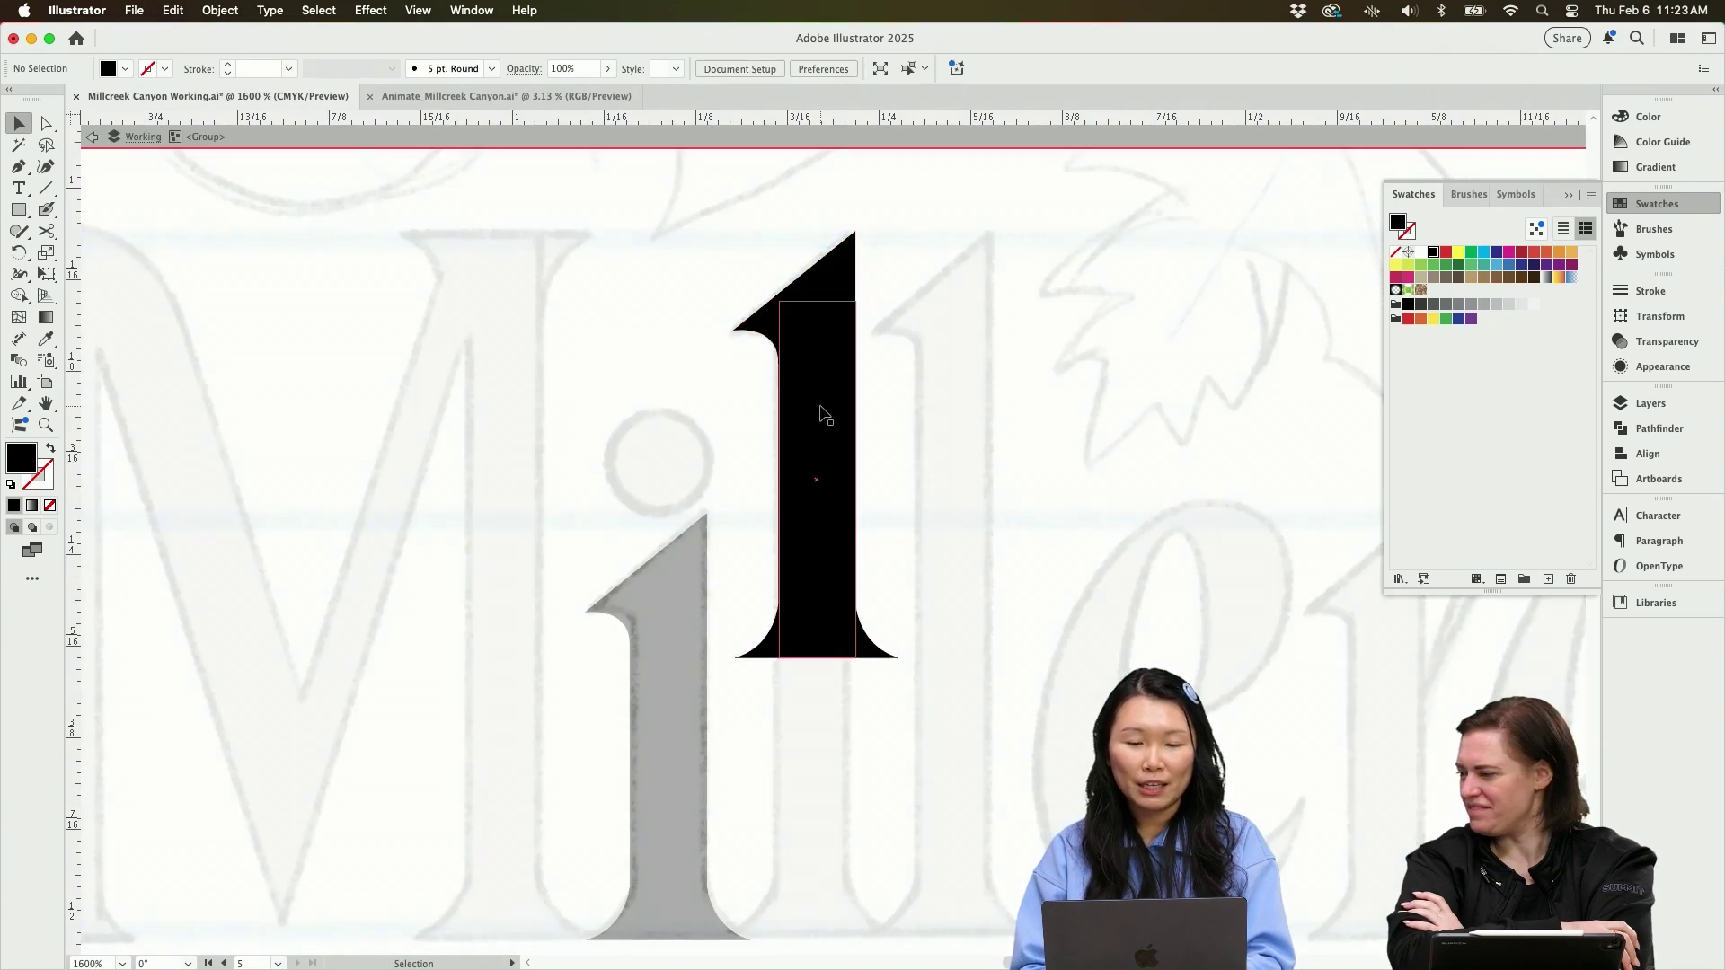
{"action": "left_click_drag", "start_coordinate": [743, 413], "coordinate": [886, 676]}
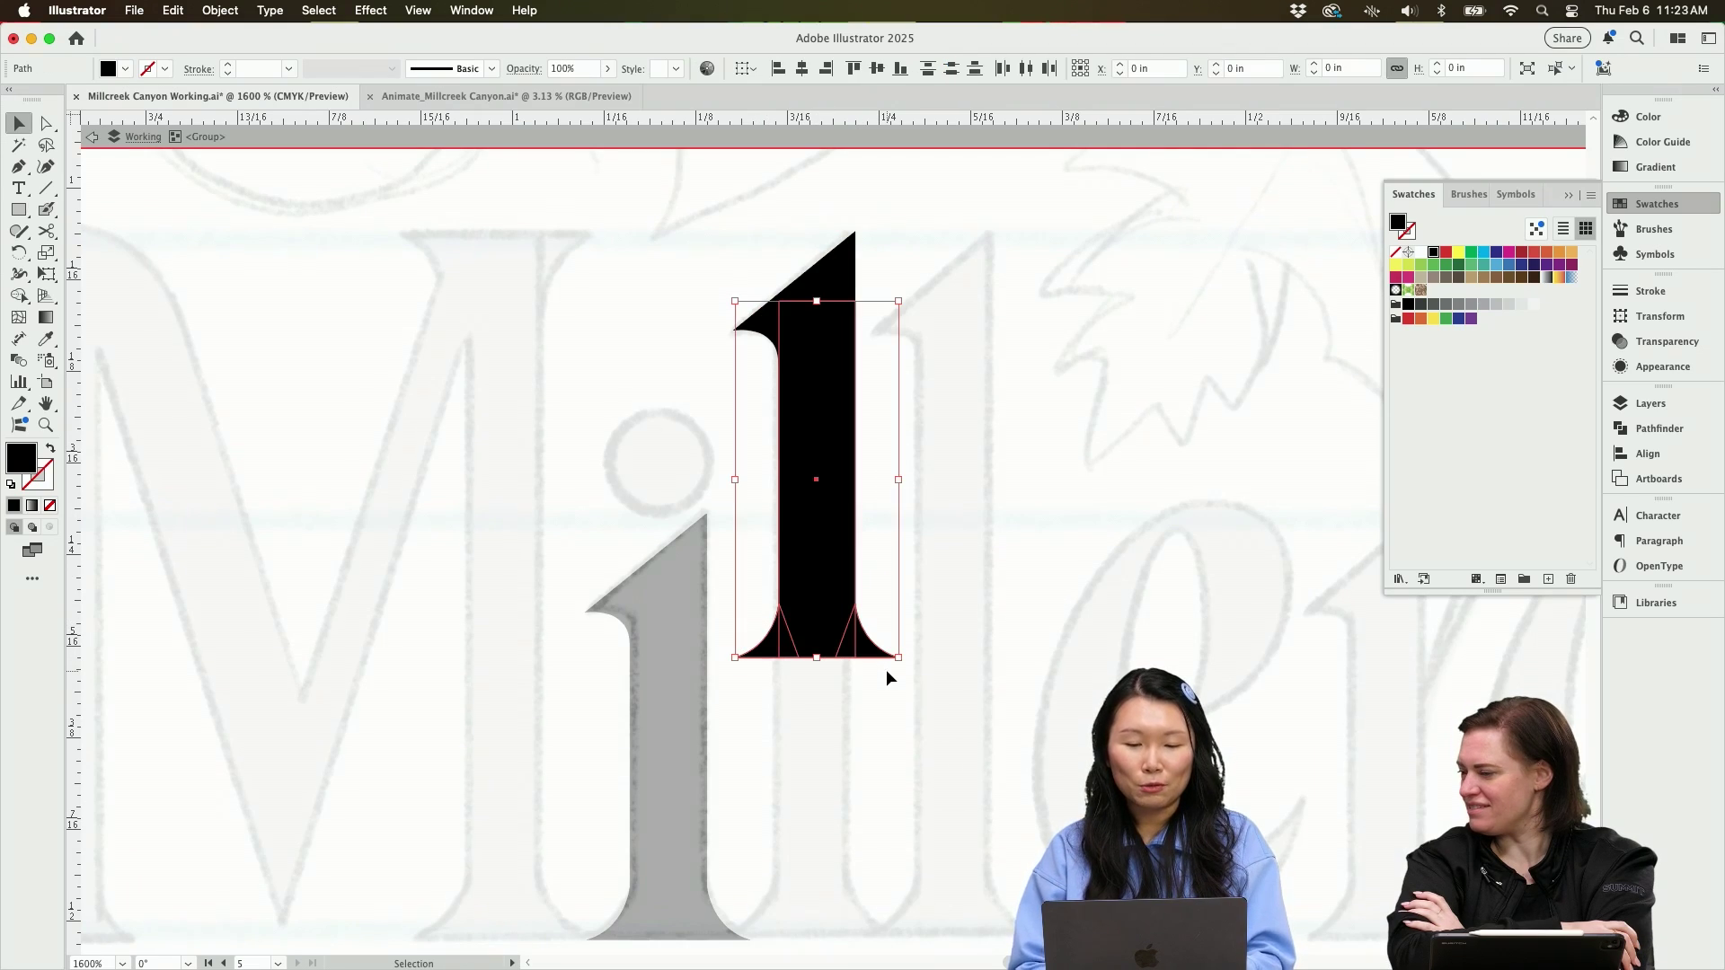
{"action": "left_click_drag", "start_coordinate": [807, 439], "coordinate": [795, 705]}
{"action": "left_click", "coordinate": [989, 623]}
Raise the stem's two top anchors up to meet the serif.
{"action": "key", "text": "a"}
{"action": "left_click", "coordinate": [780, 584]}
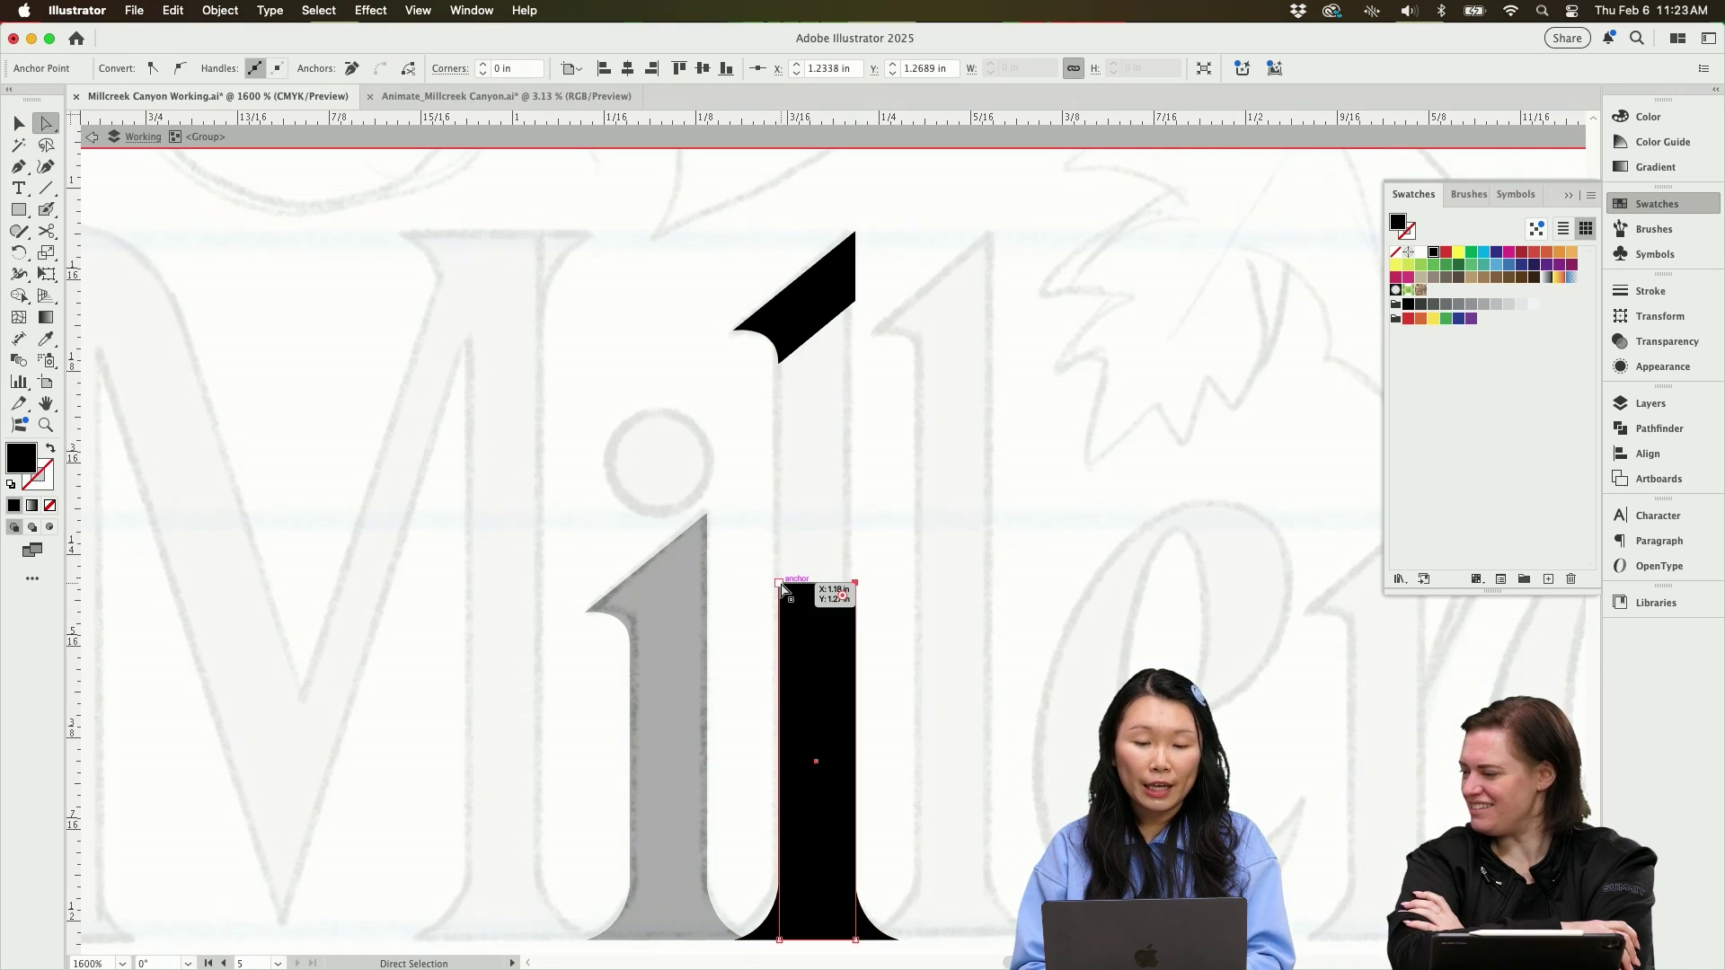
{"action": "left_click", "coordinate": [783, 590]}
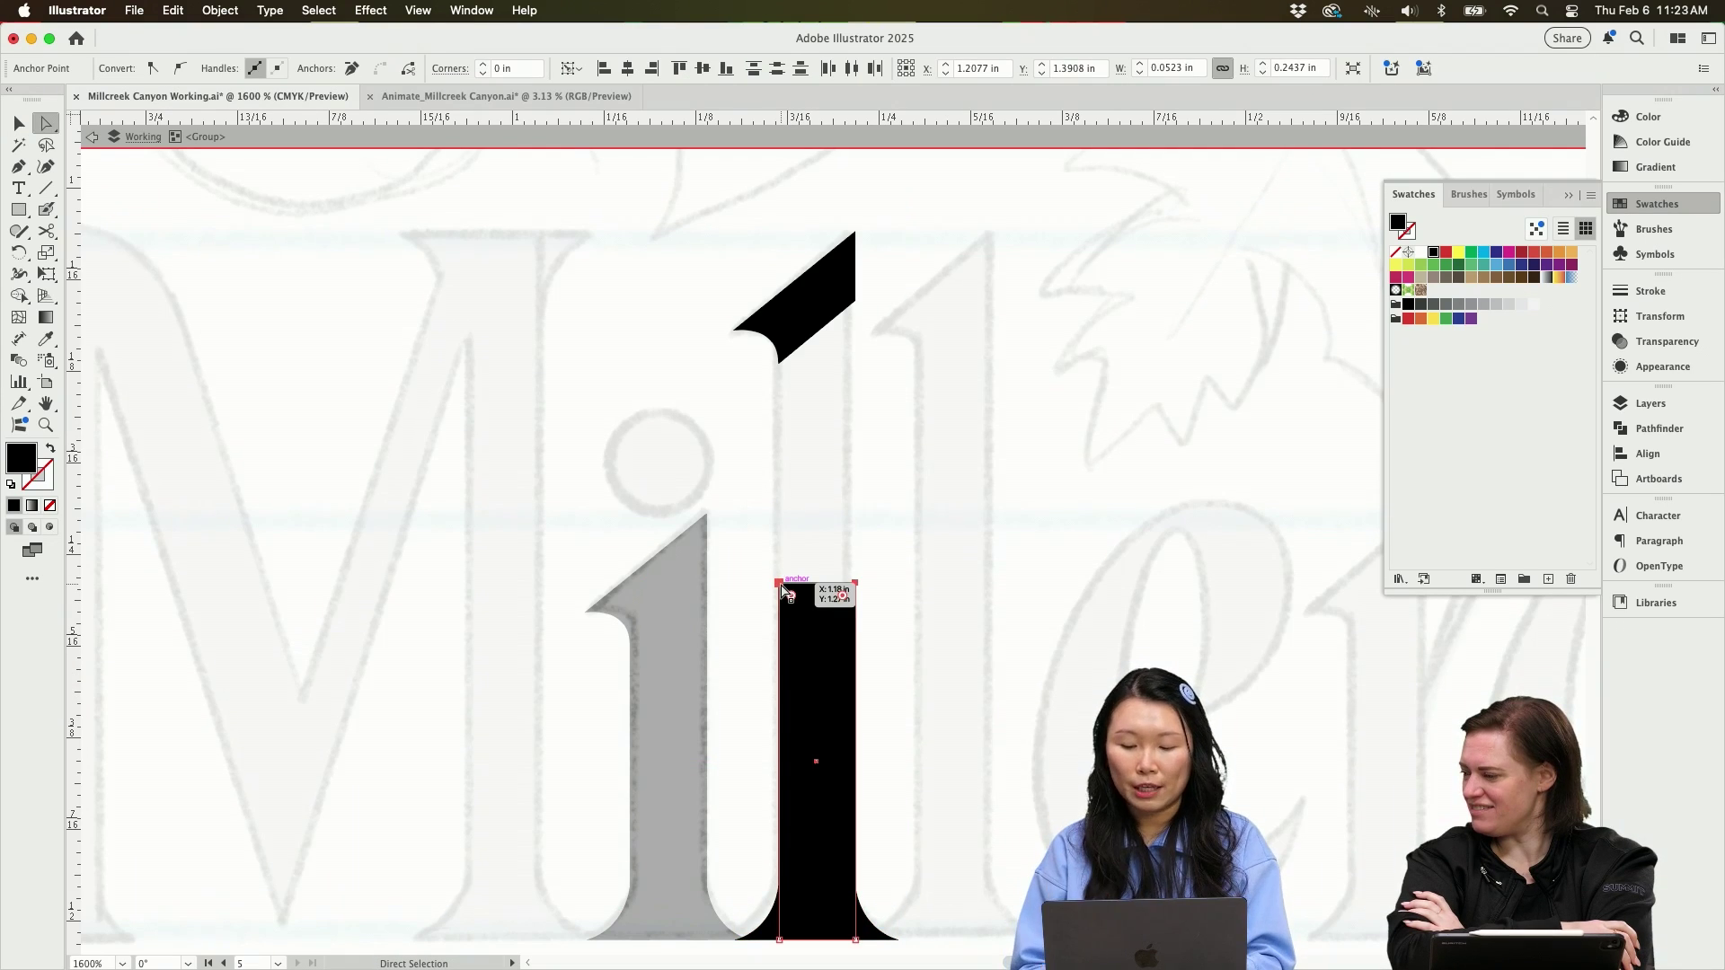
{"action": "key", "text": "super+z"}
{"action": "key", "text": "super+z"}
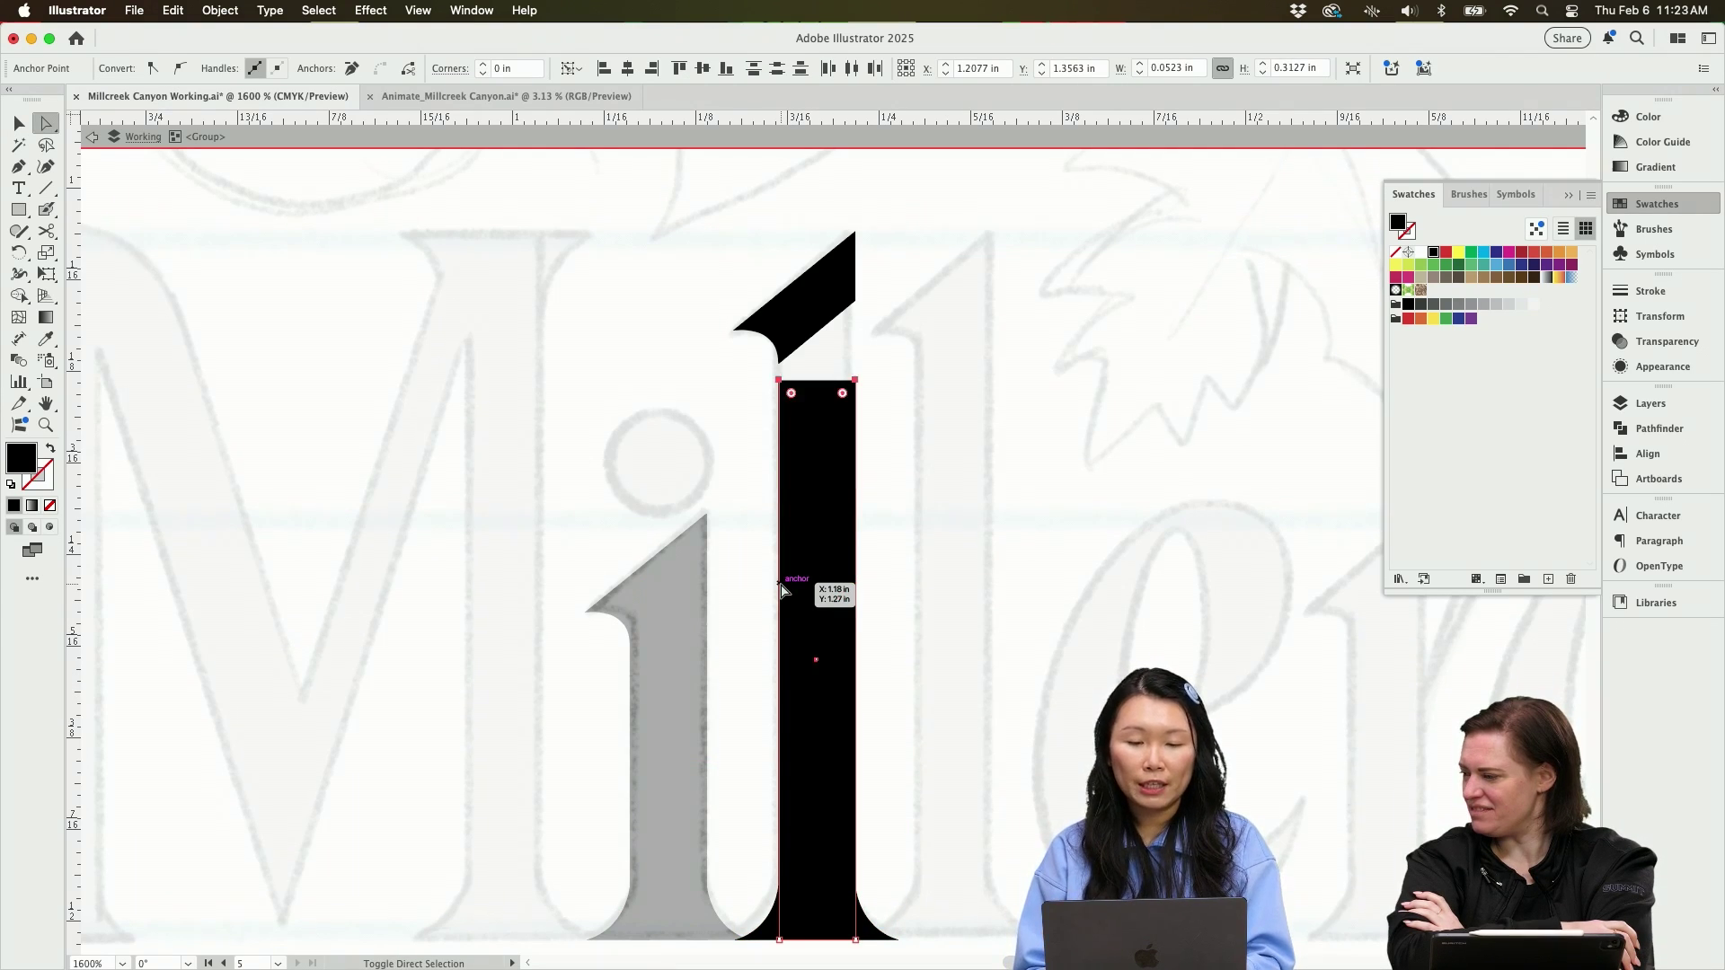
{"action": "key", "text": "super+z"}
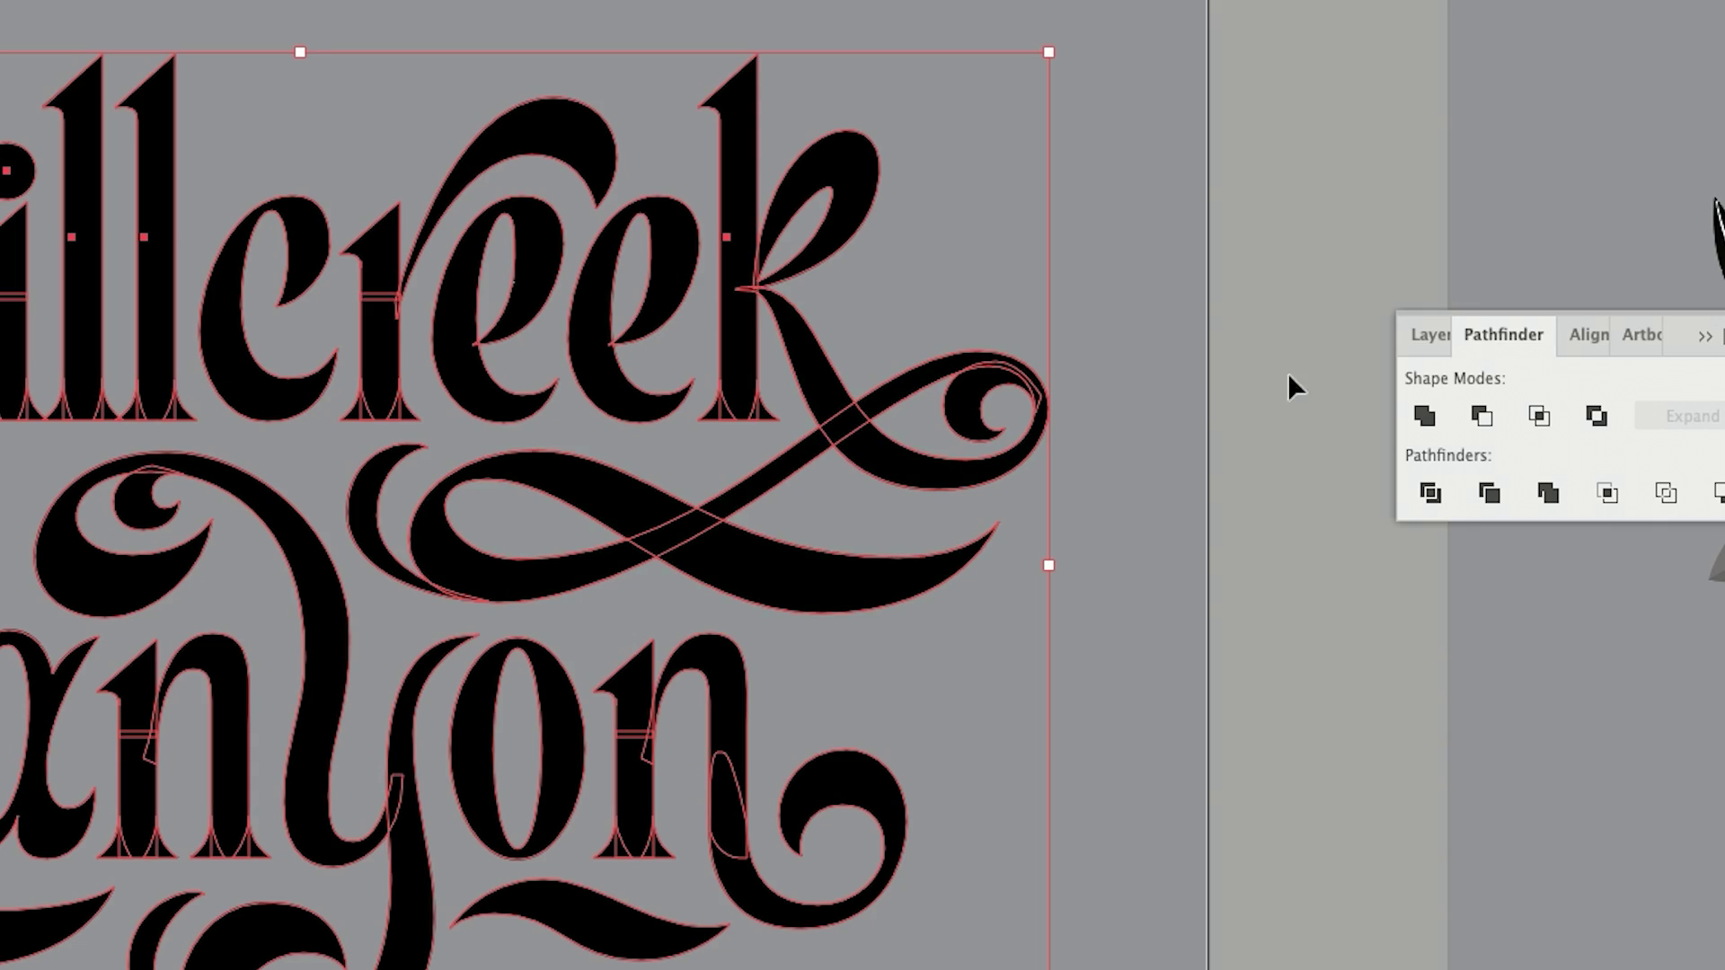
Unite the selected black lettering pieces with Pathfinder's Unite.
{"action": "left_click", "coordinate": [1424, 417]}
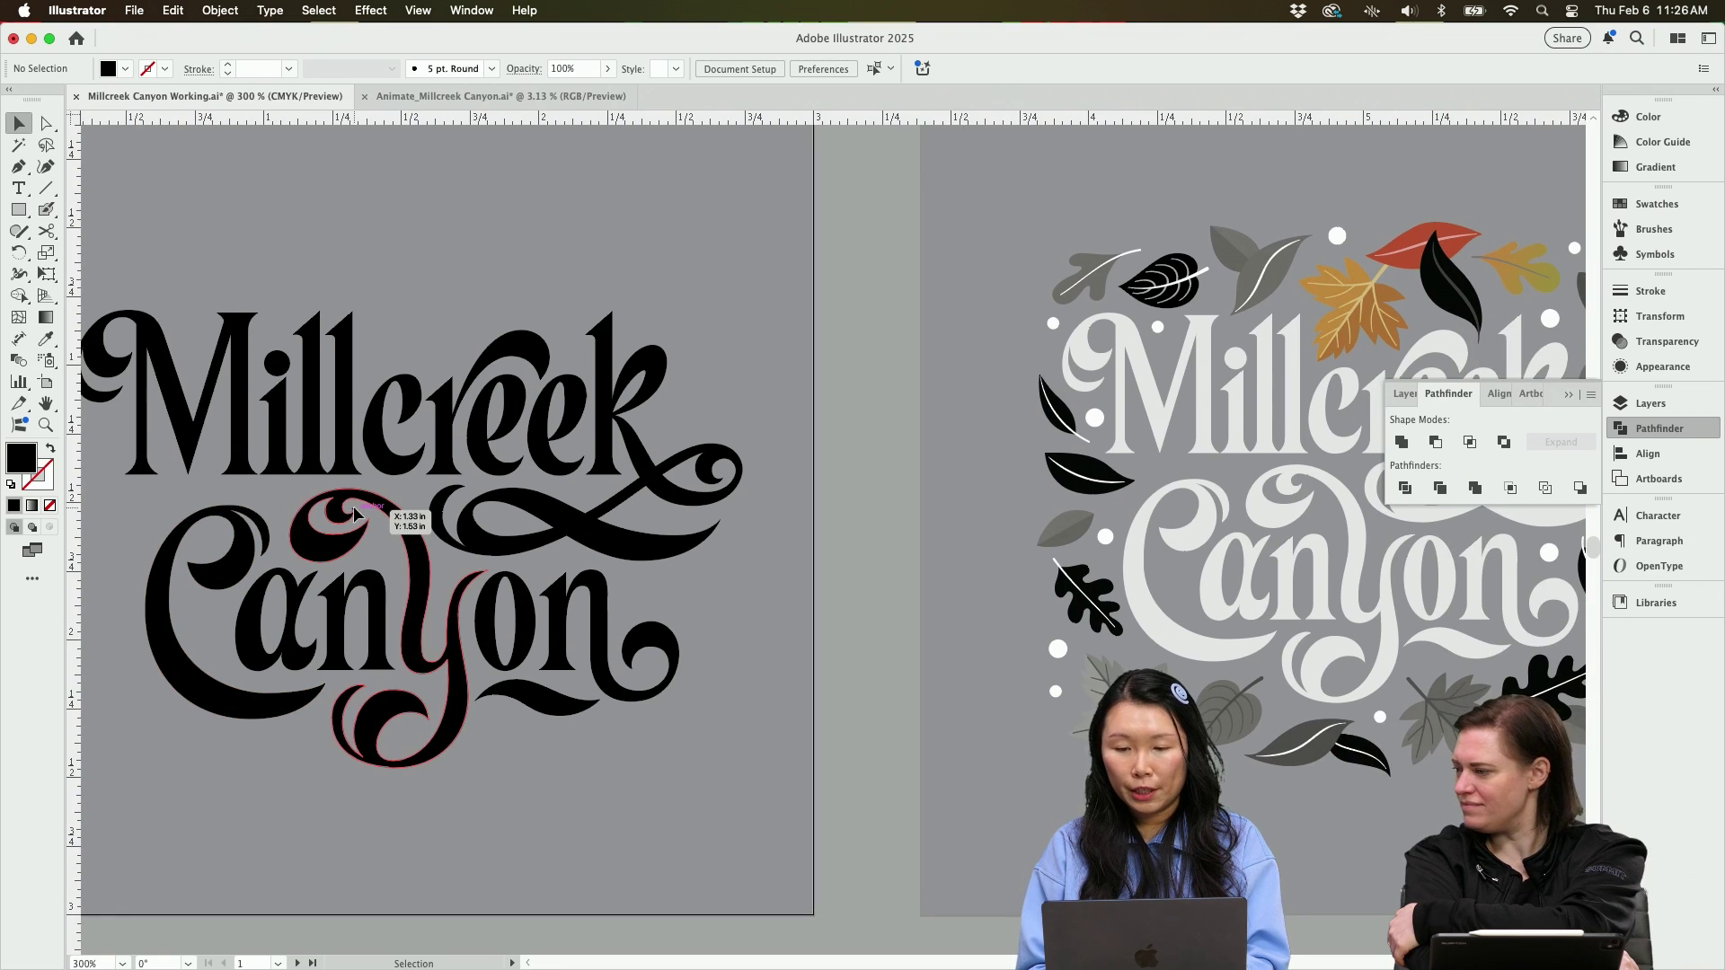
{"action": "scroll", "coordinate": [353, 513], "scroll_direction": "right", "scroll_amount": 5}
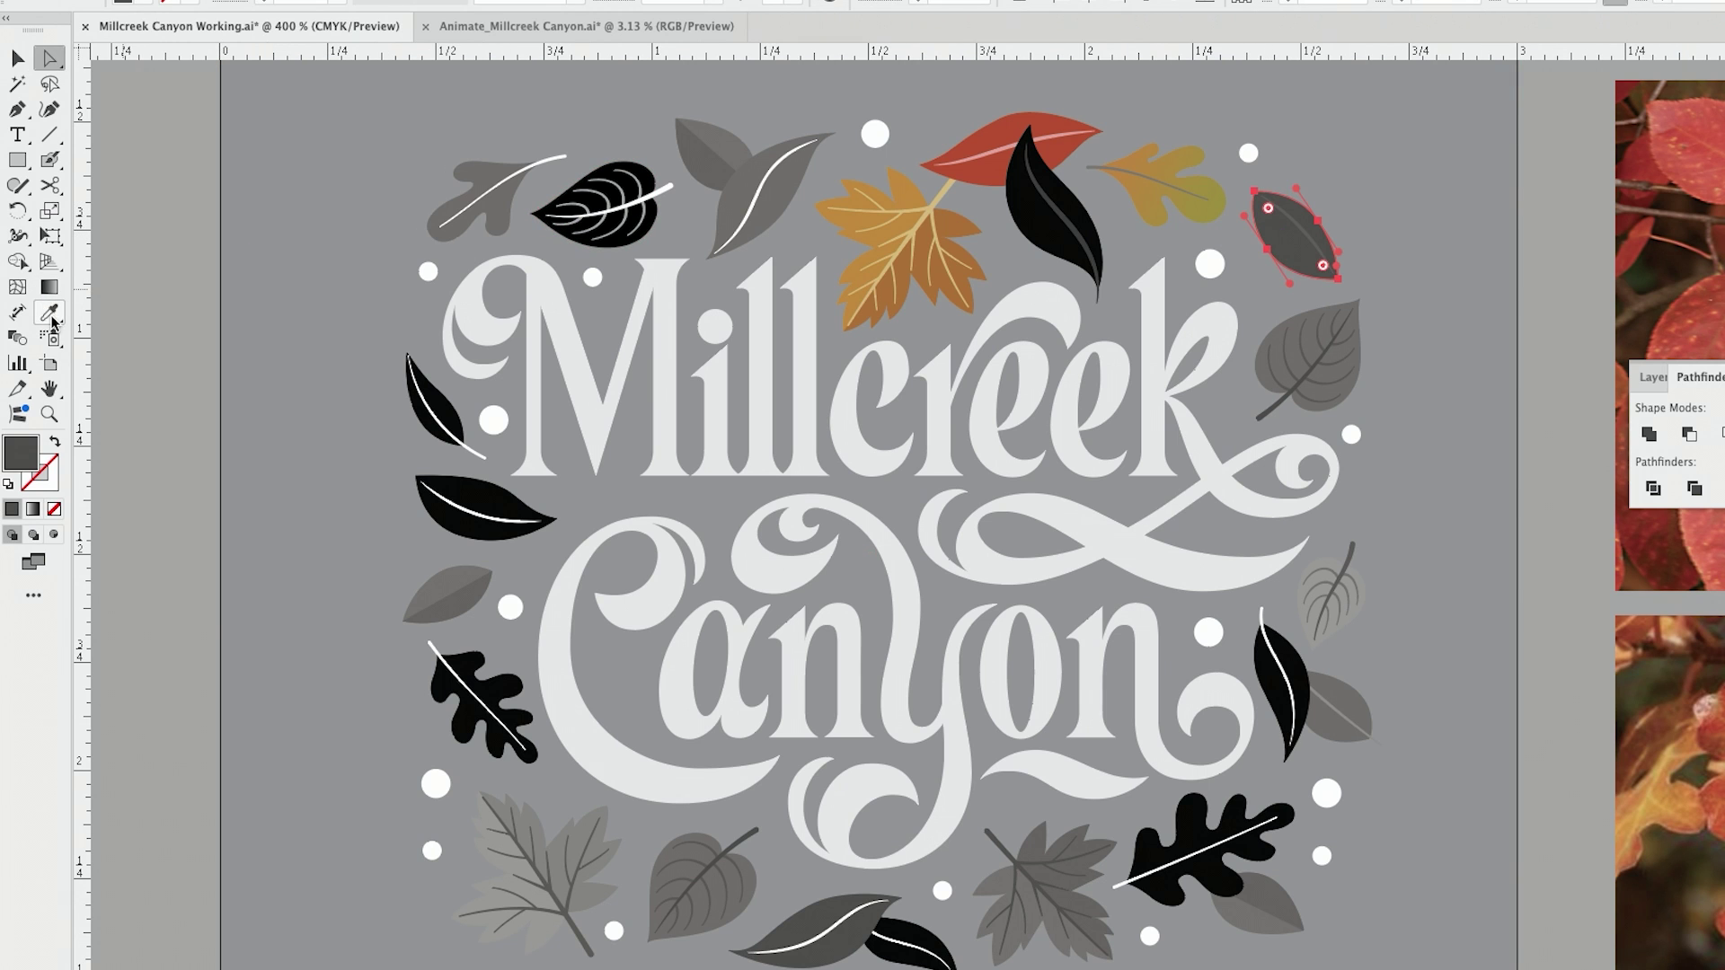
Fill the grey leaf with the orange-red sampled from the leaf photo using the Eyedropper.
{"action": "scroll", "coordinate": [1258, 360], "scroll_direction": "right", "scroll_amount": 5}
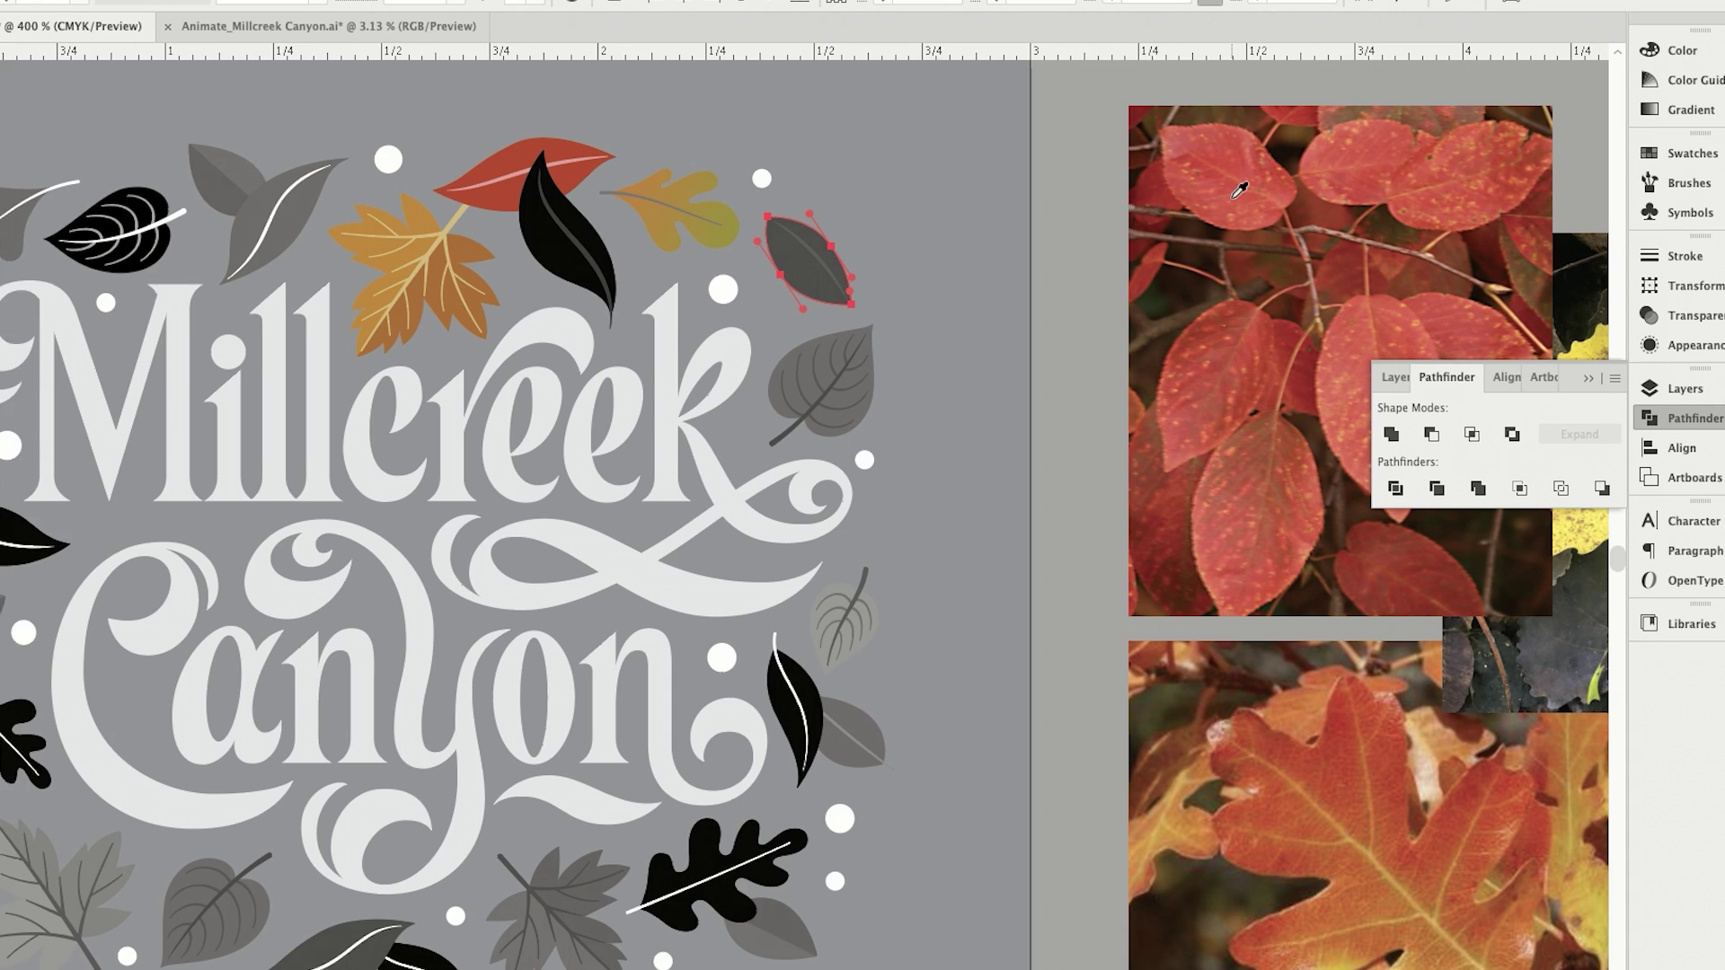
{"action": "scroll", "coordinate": [1120, 254], "scroll_direction": "right", "scroll_amount": 4}
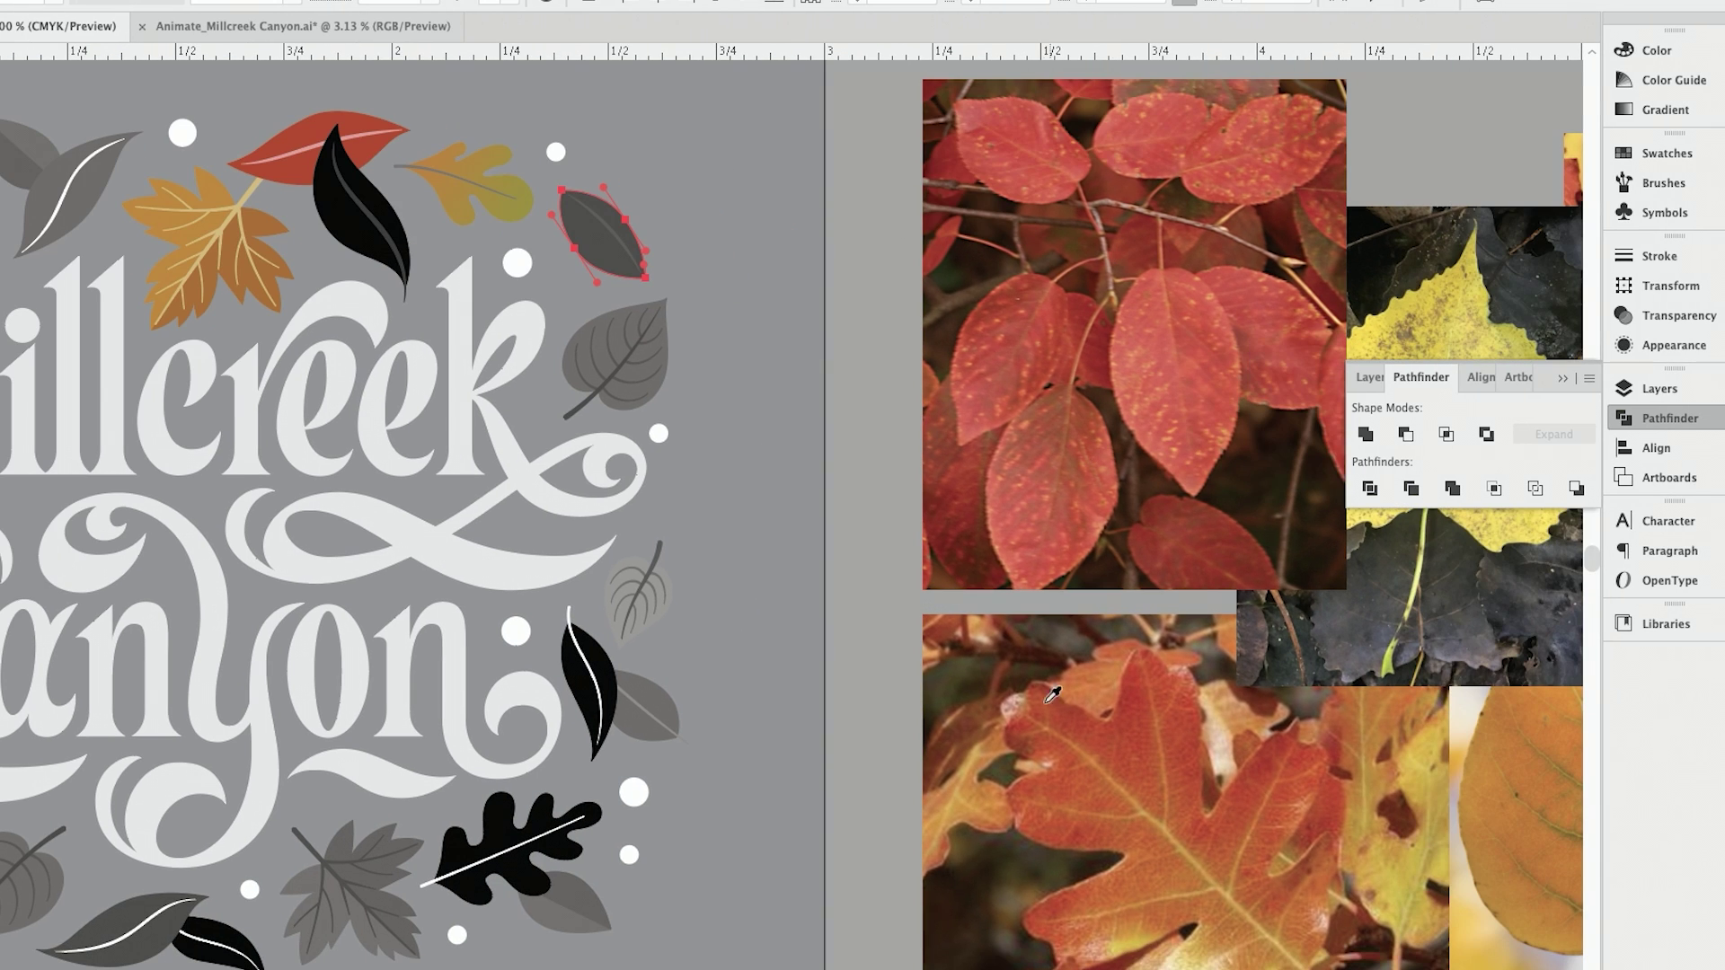
{"action": "left_click", "coordinate": [1138, 738]}
{"action": "scroll", "coordinate": [859, 656], "scroll_direction": "up", "scroll_amount": 3}
{"action": "scroll", "coordinate": [859, 656], "scroll_direction": "left", "scroll_amount": 2}
{"action": "scroll", "coordinate": [956, 504], "scroll_direction": "left", "scroll_amount": 3}
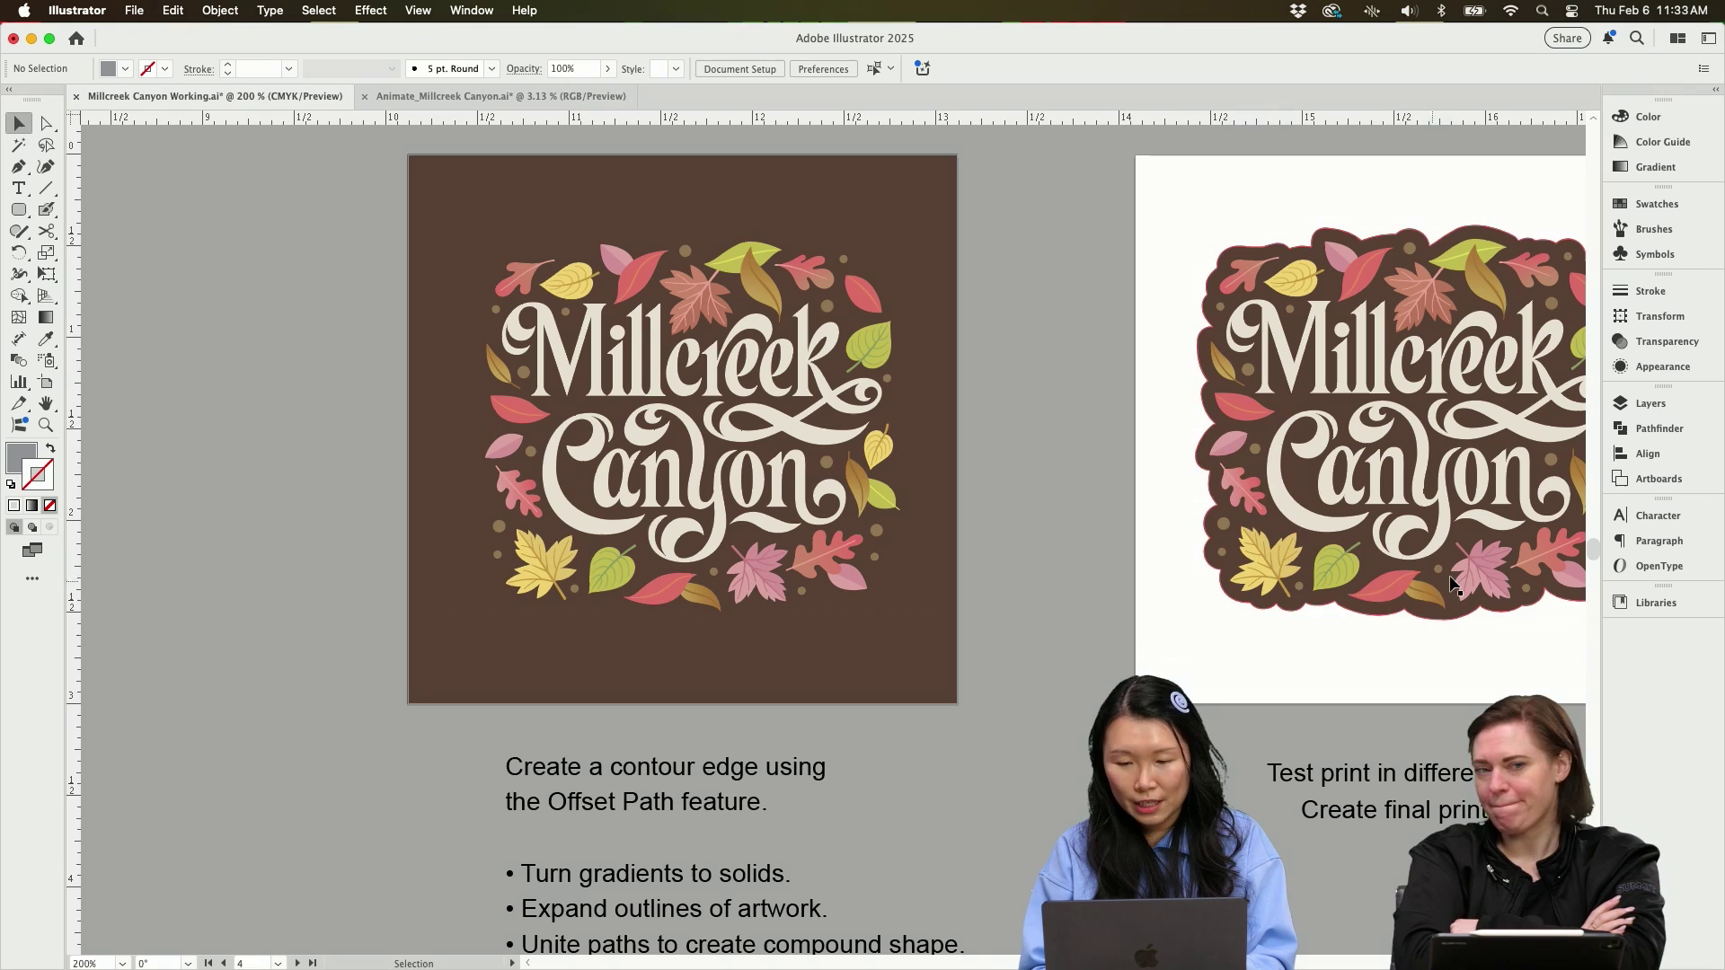
Fill the selected lettering artwork with the Black swatch and apply Object > Expand Appearance.
{"action": "scroll", "coordinate": [1120, 347], "scroll_direction": "left", "scroll_amount": 2}
{"action": "scroll", "coordinate": [993, 458], "scroll_direction": "down", "scroll_amount": 3}
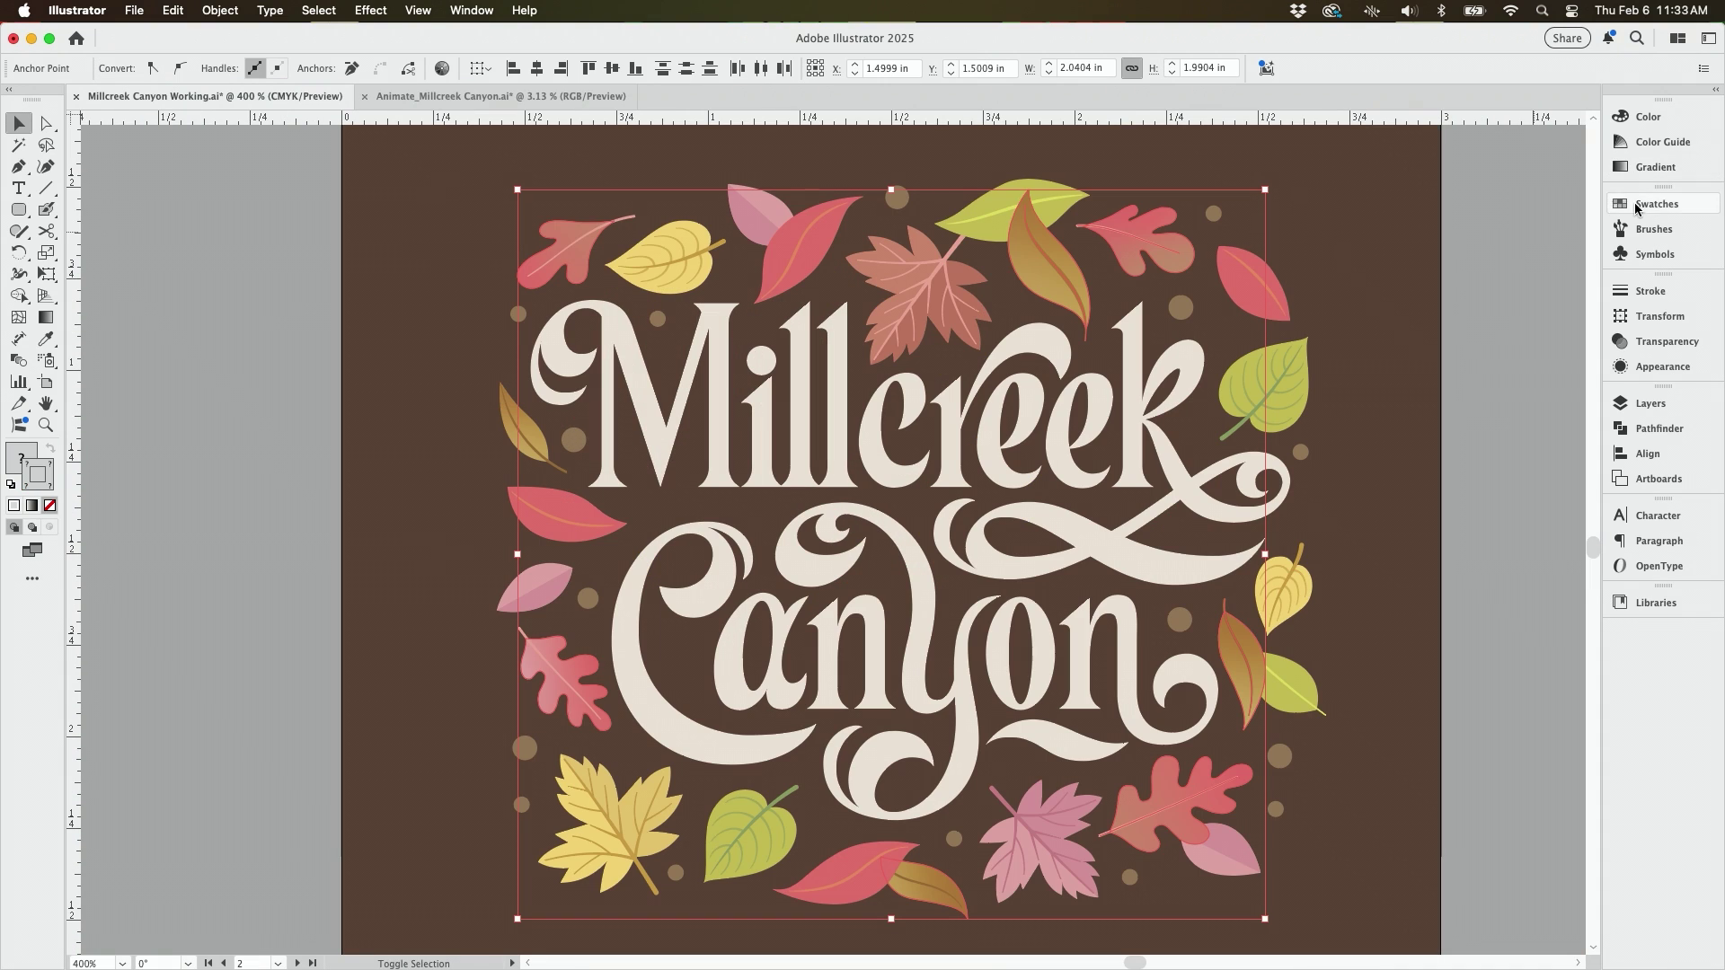
{"action": "left_click", "coordinate": [1657, 204]}
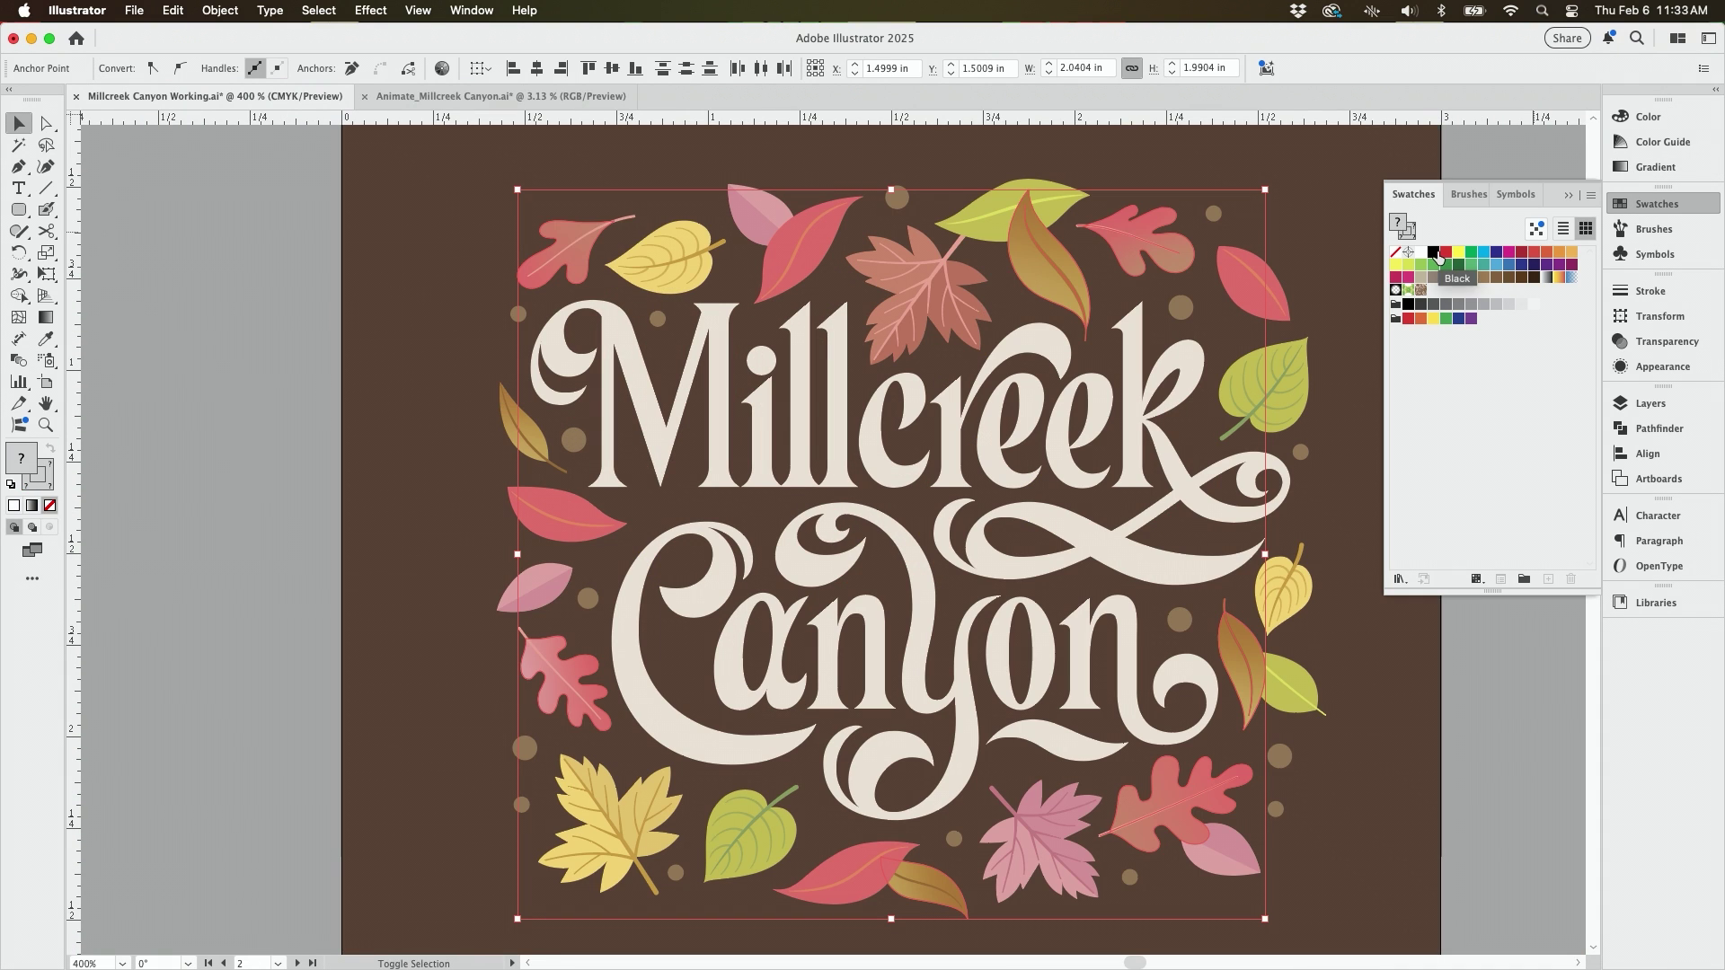
{"action": "left_click", "coordinate": [1437, 258]}
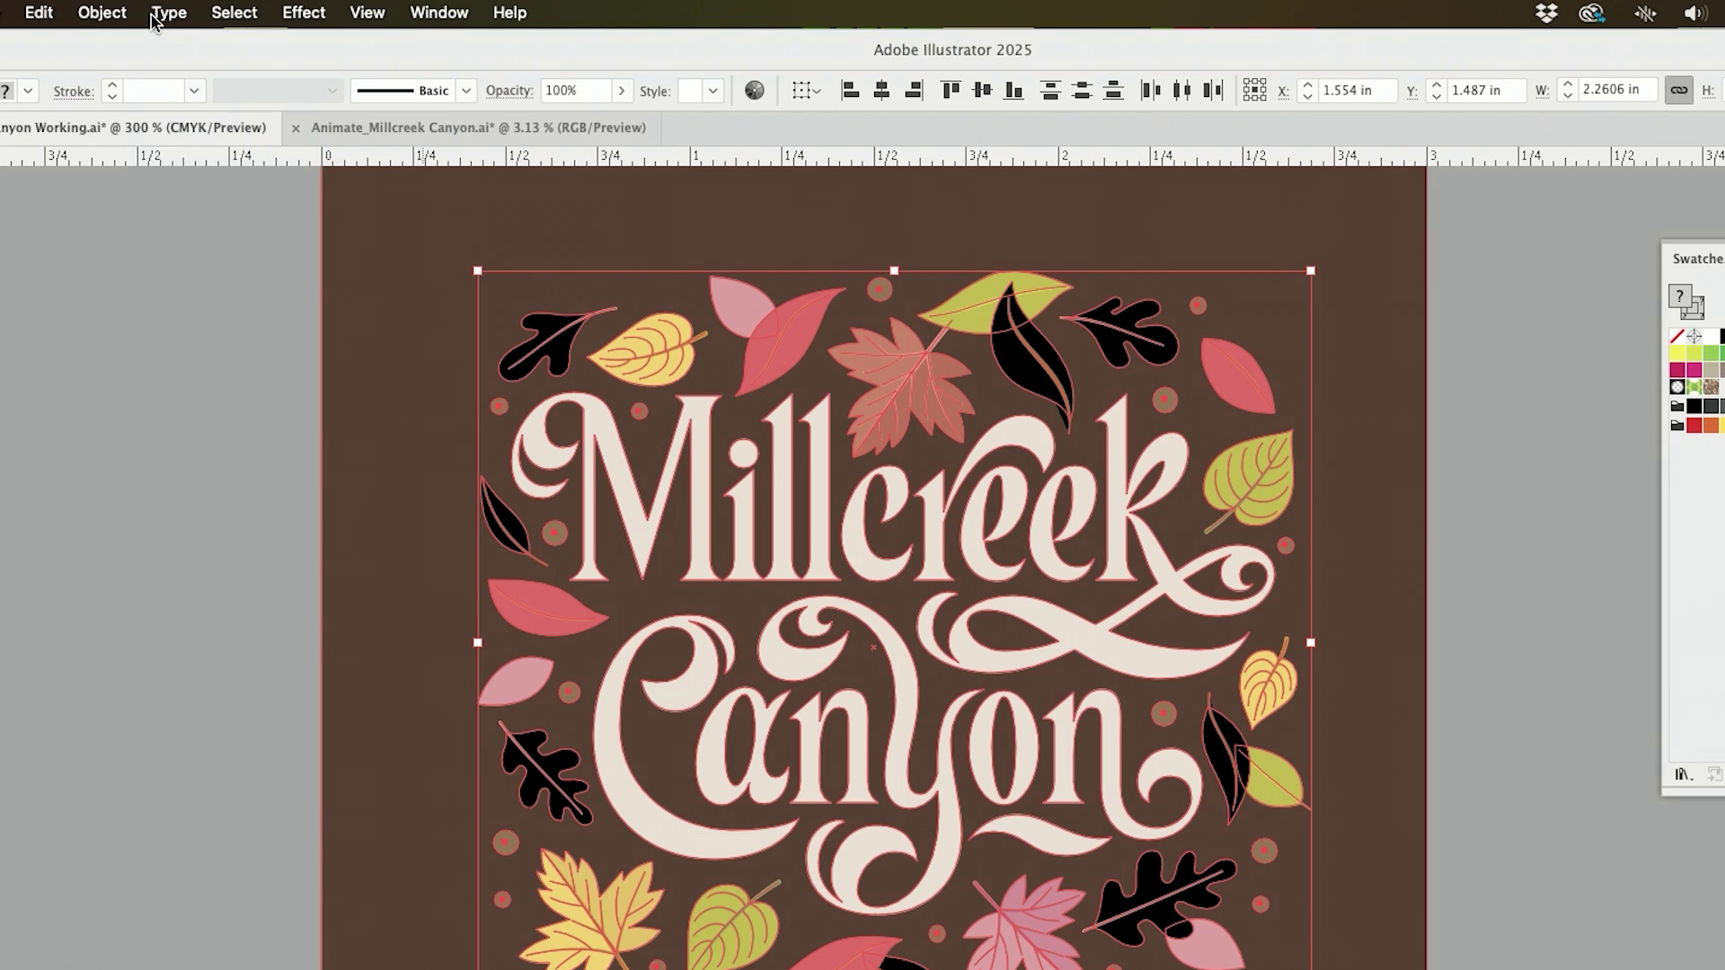
{"action": "left_click", "coordinate": [162, 13]}
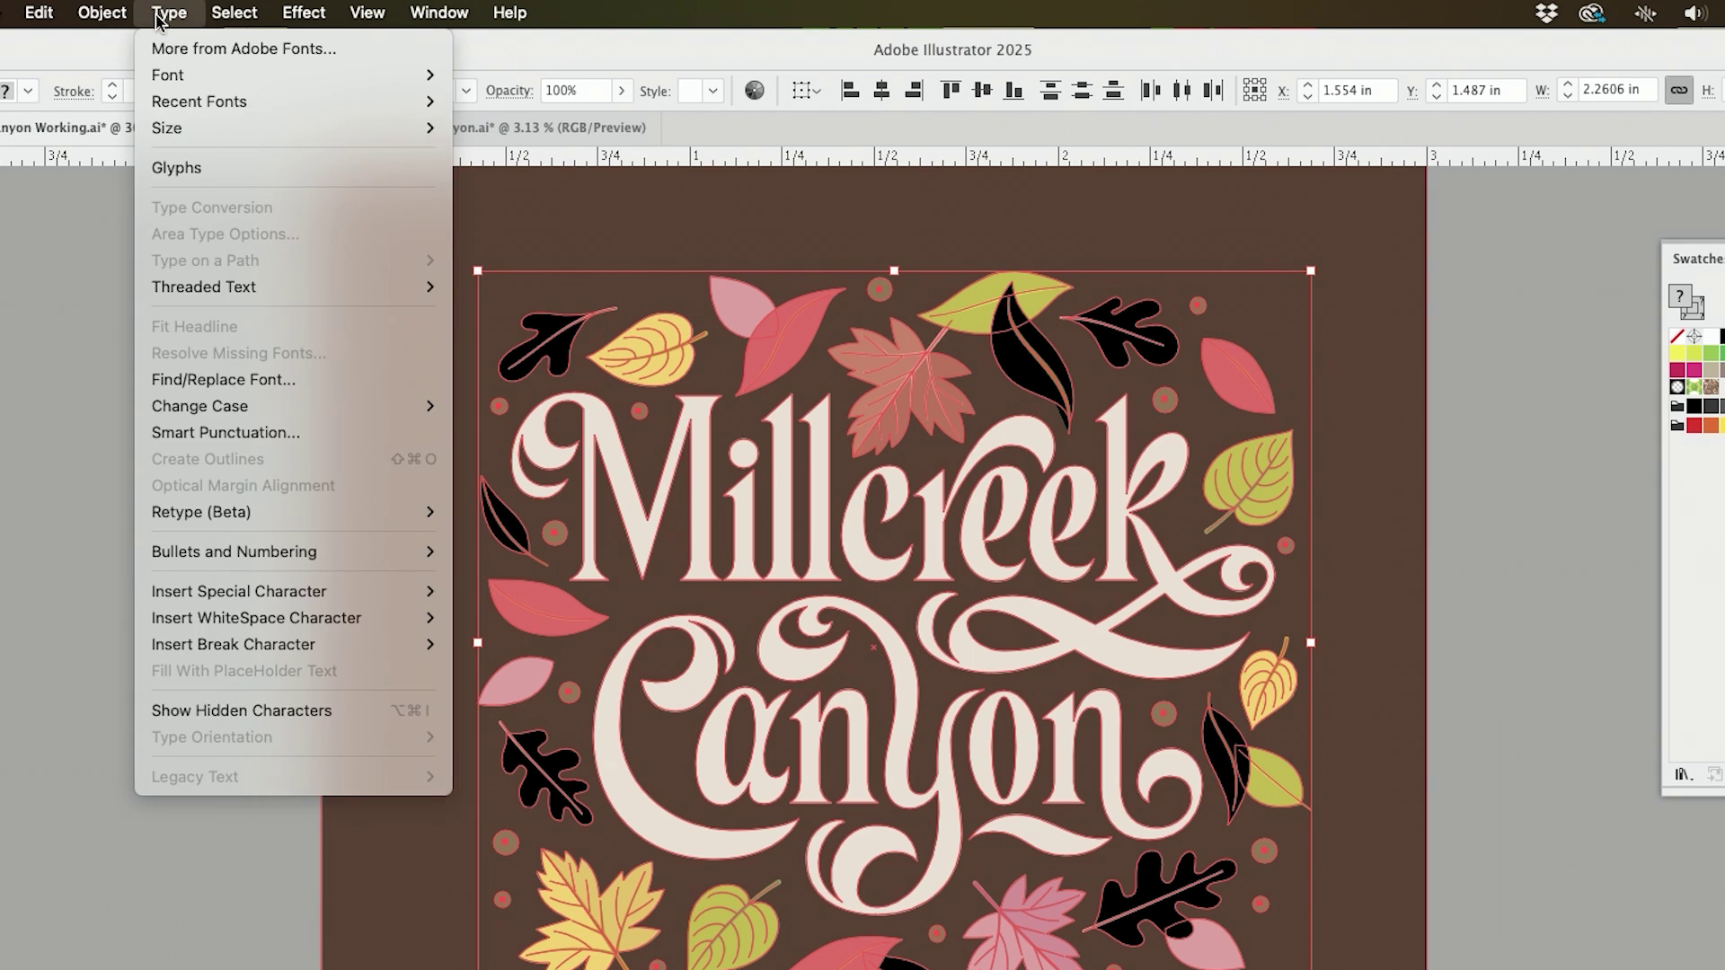
{"action": "mouse_move", "coordinate": [106, 11]}
{"action": "left_click", "coordinate": [147, 395]}
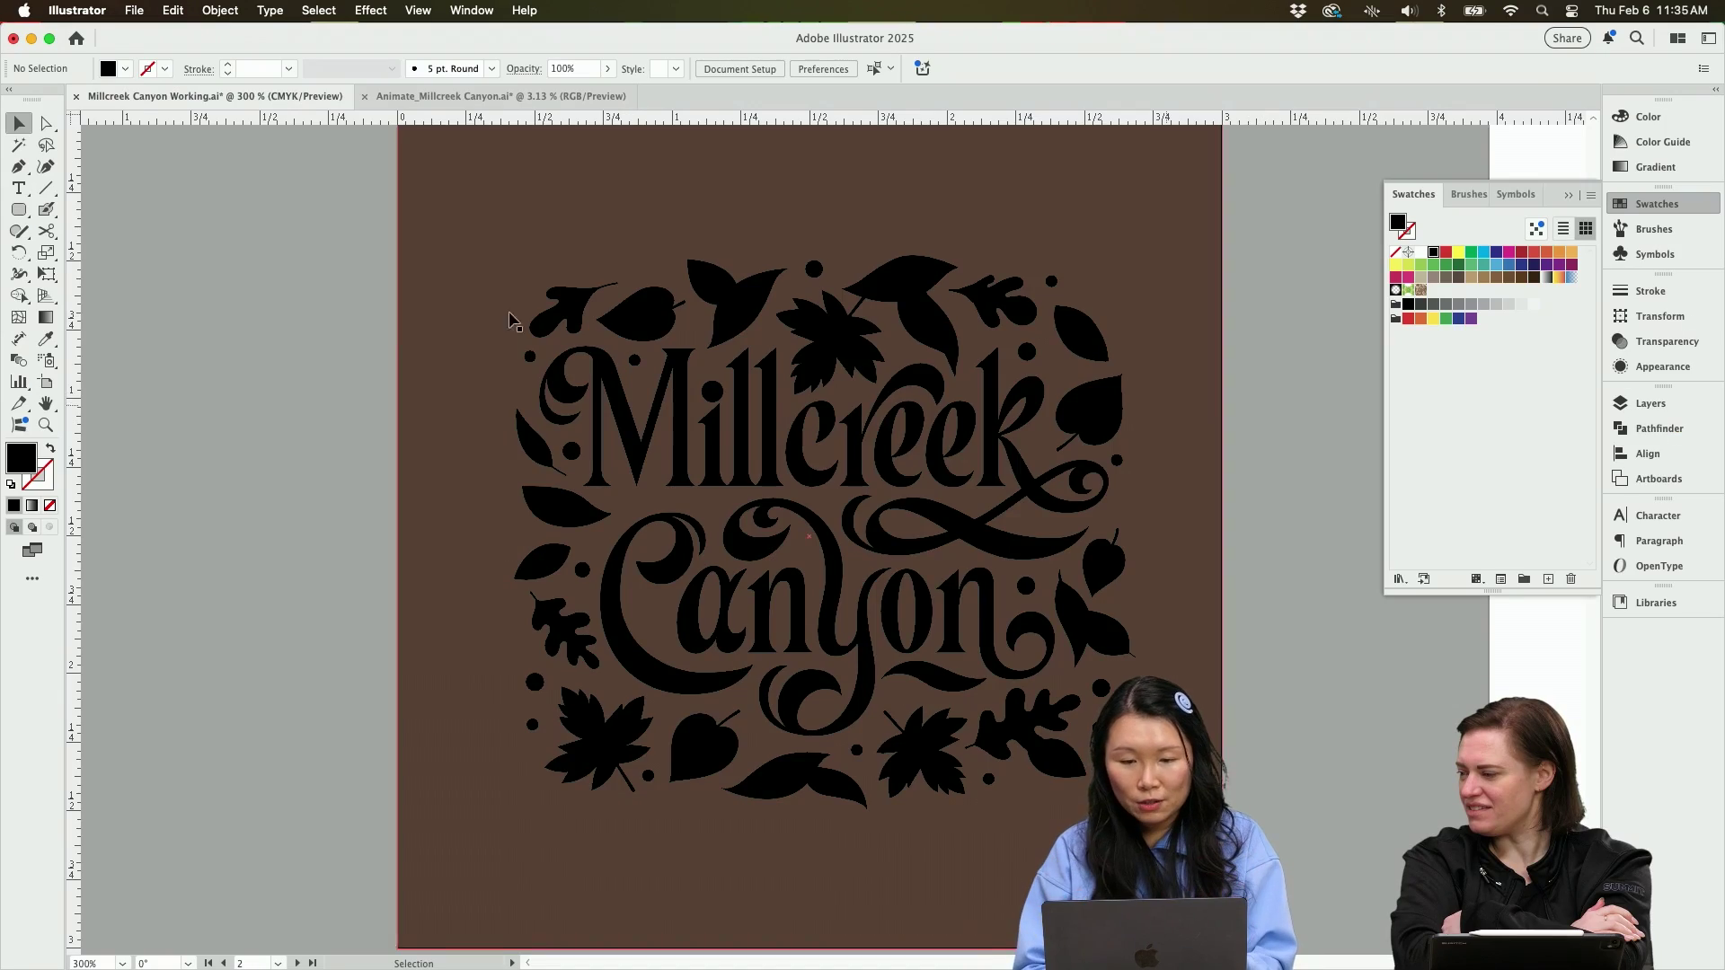
Select the whole lettering artwork, nudge it into place, and unite it into one shape.
{"action": "left_click_drag", "start_coordinate": [320, 254], "coordinate": [849, 778]}
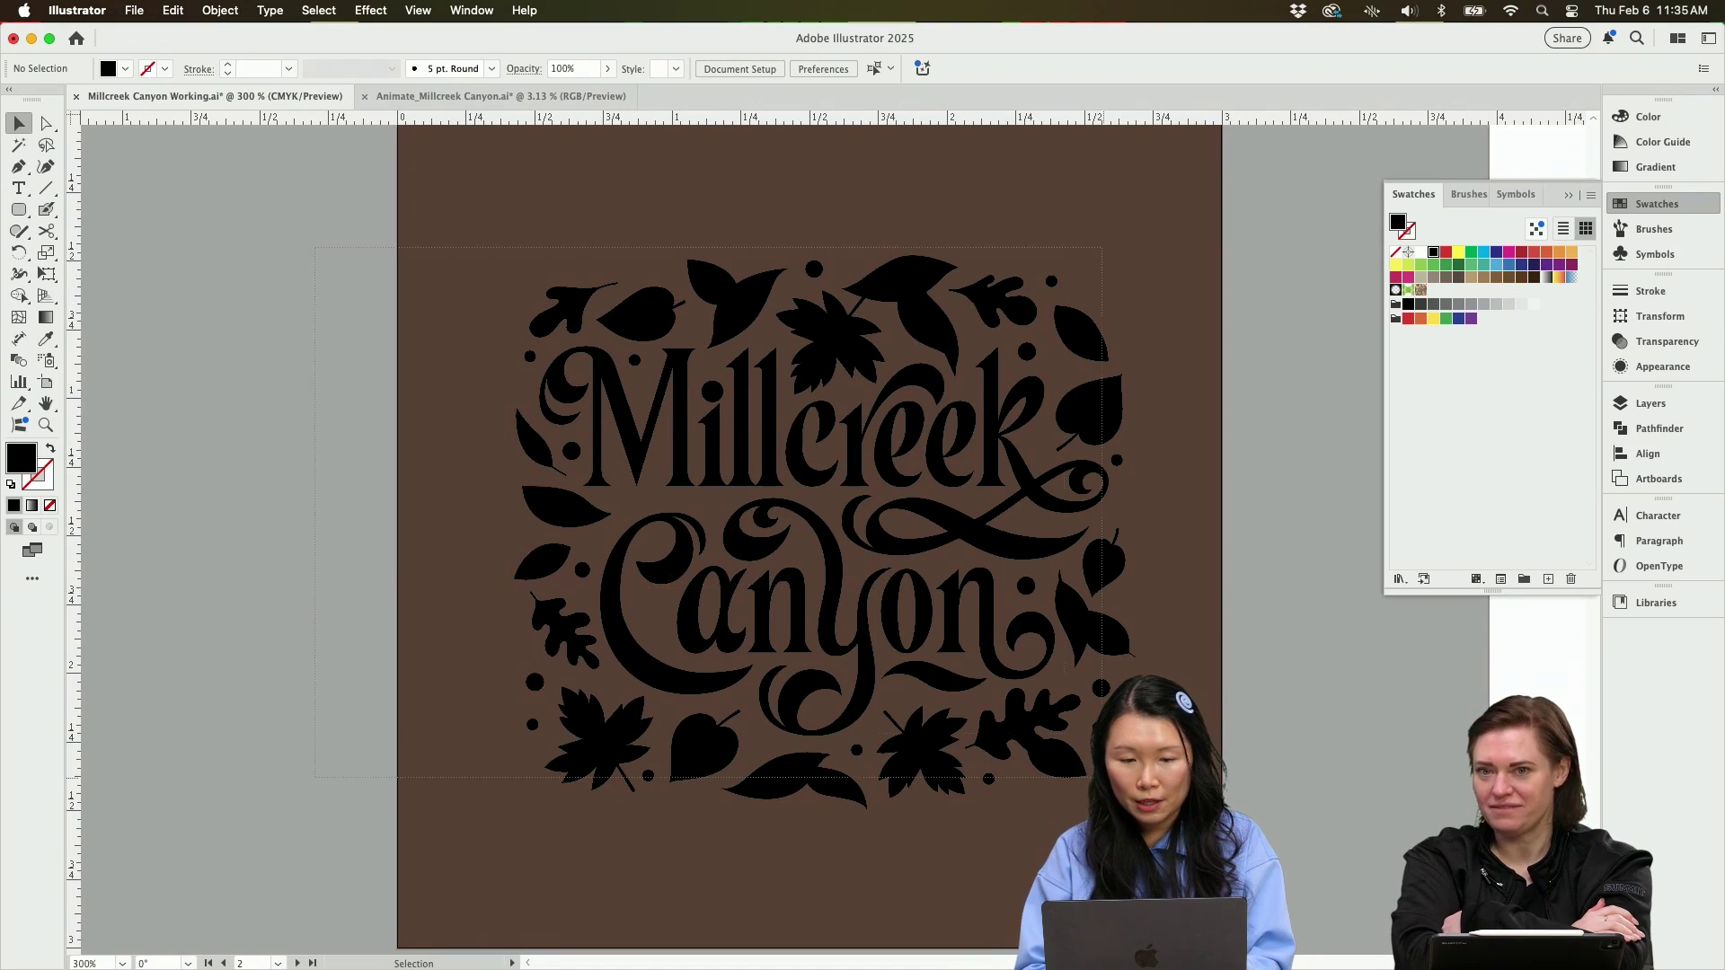
{"action": "left_click_drag", "start_coordinate": [910, 494], "coordinate": [856, 460]}
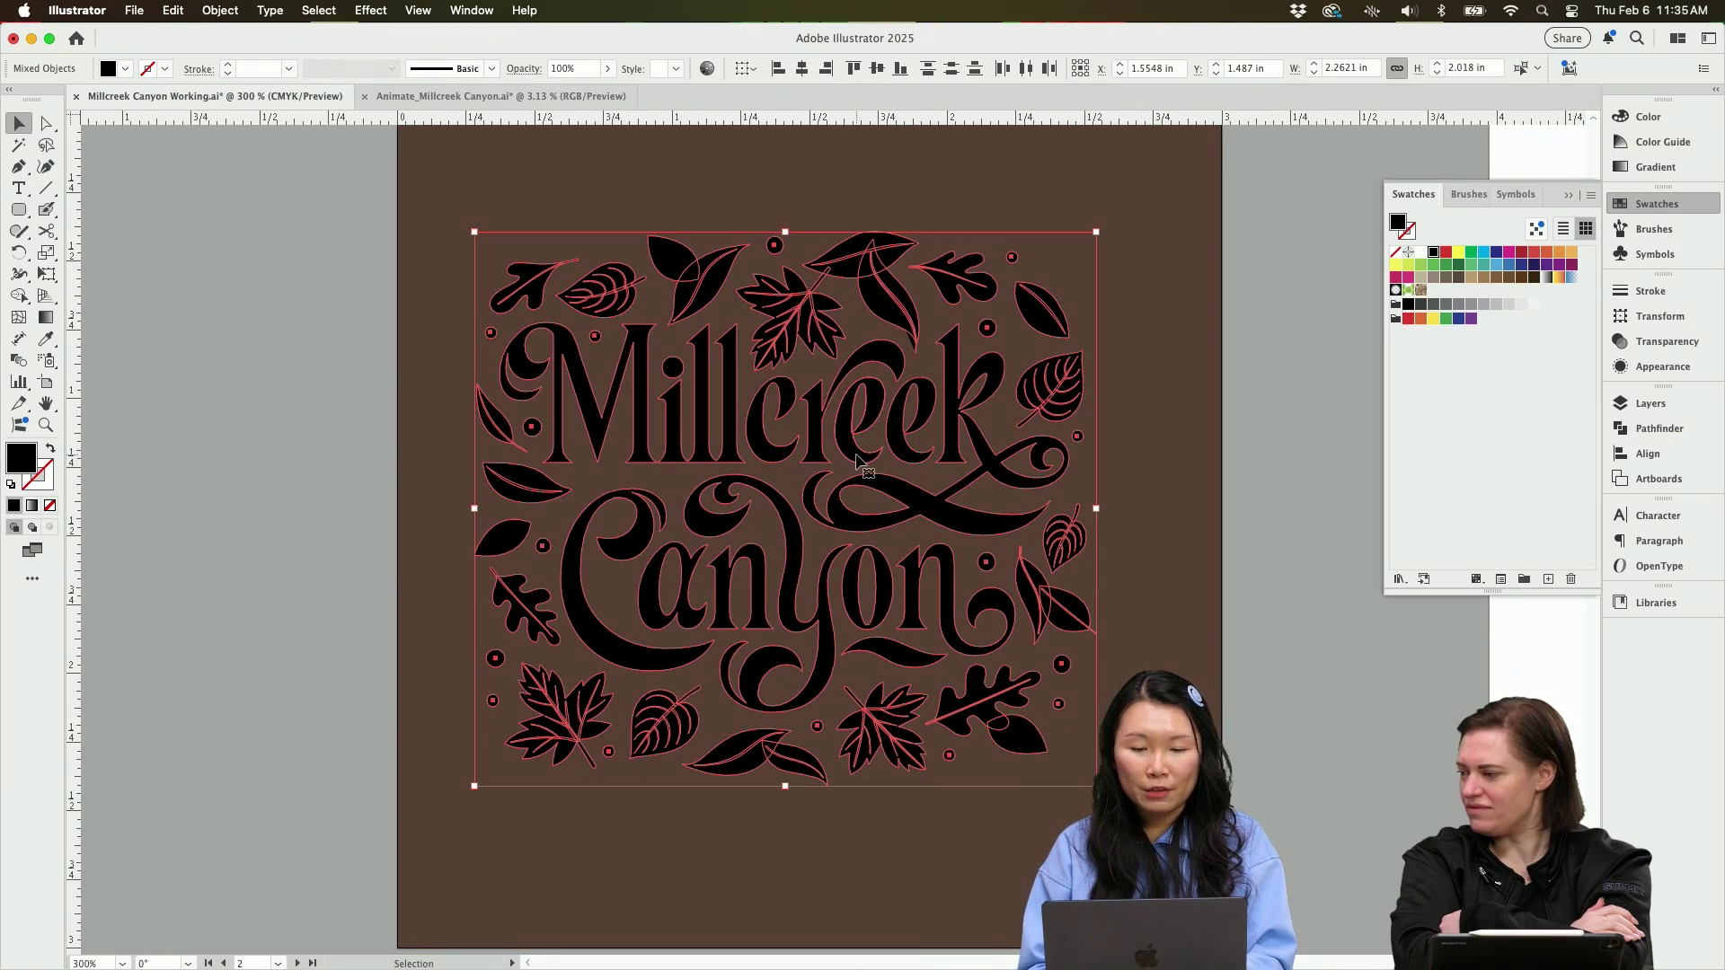
{"action": "left_click", "coordinate": [1643, 433]}
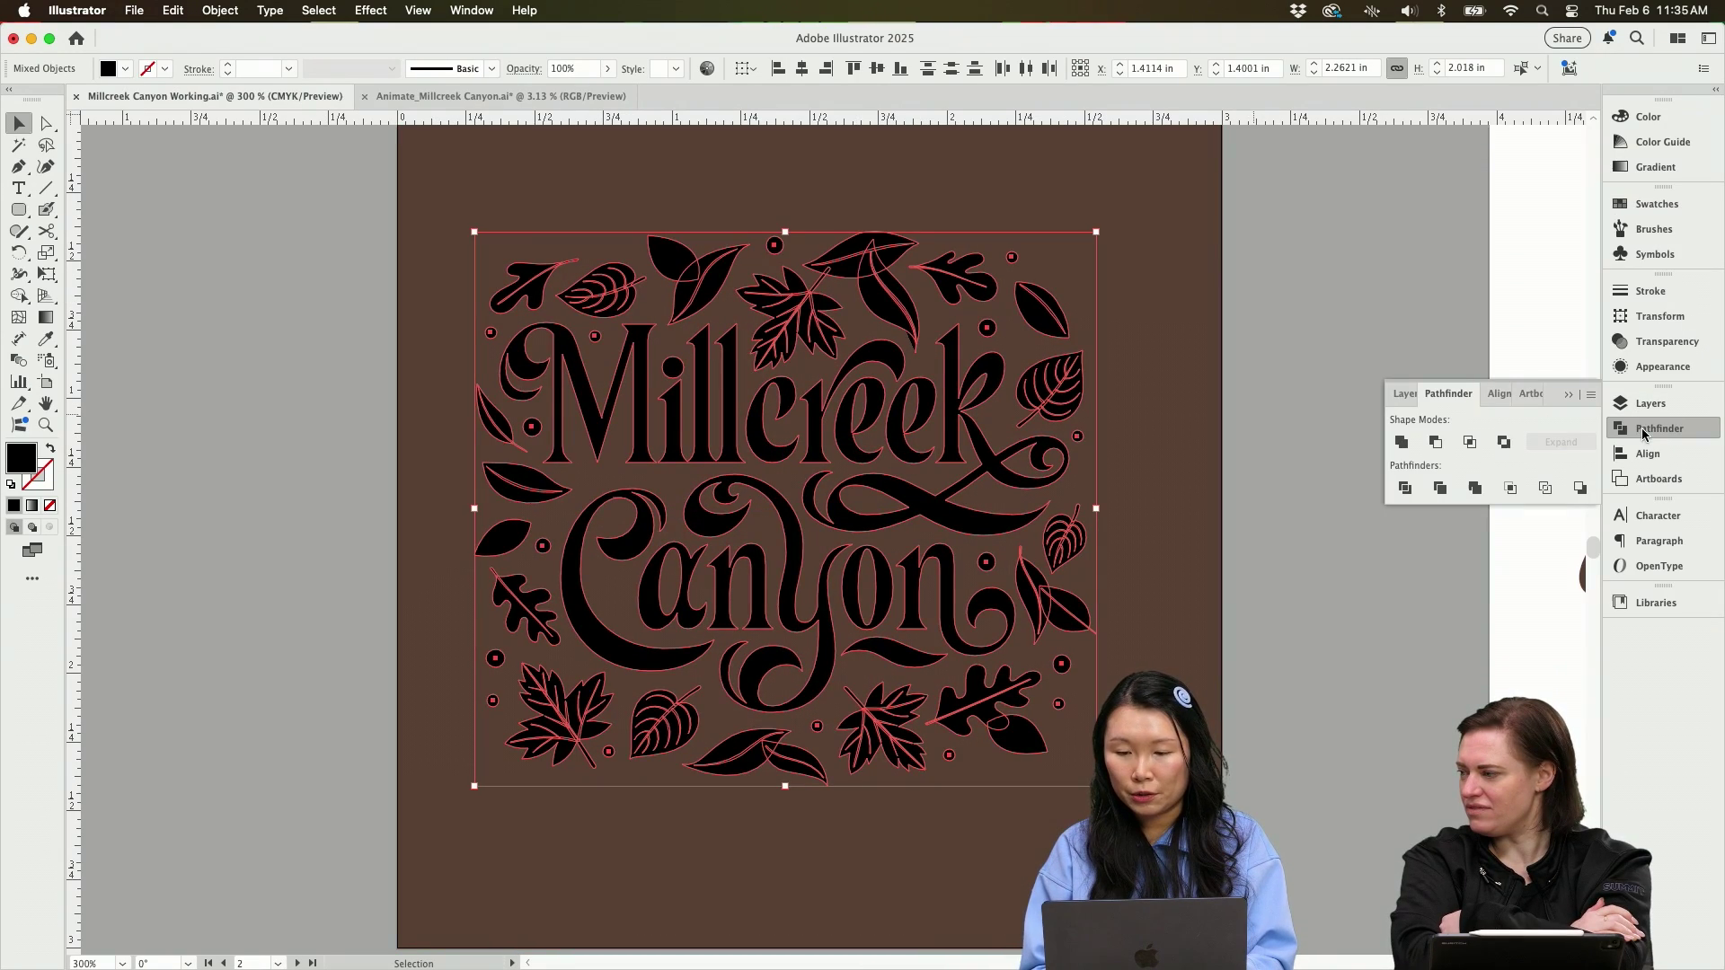
{"action": "left_click", "coordinate": [1402, 442]}
Apply Offset Path with a 0.075 in offset and Round joins.
{"action": "left_click", "coordinate": [216, 9]}
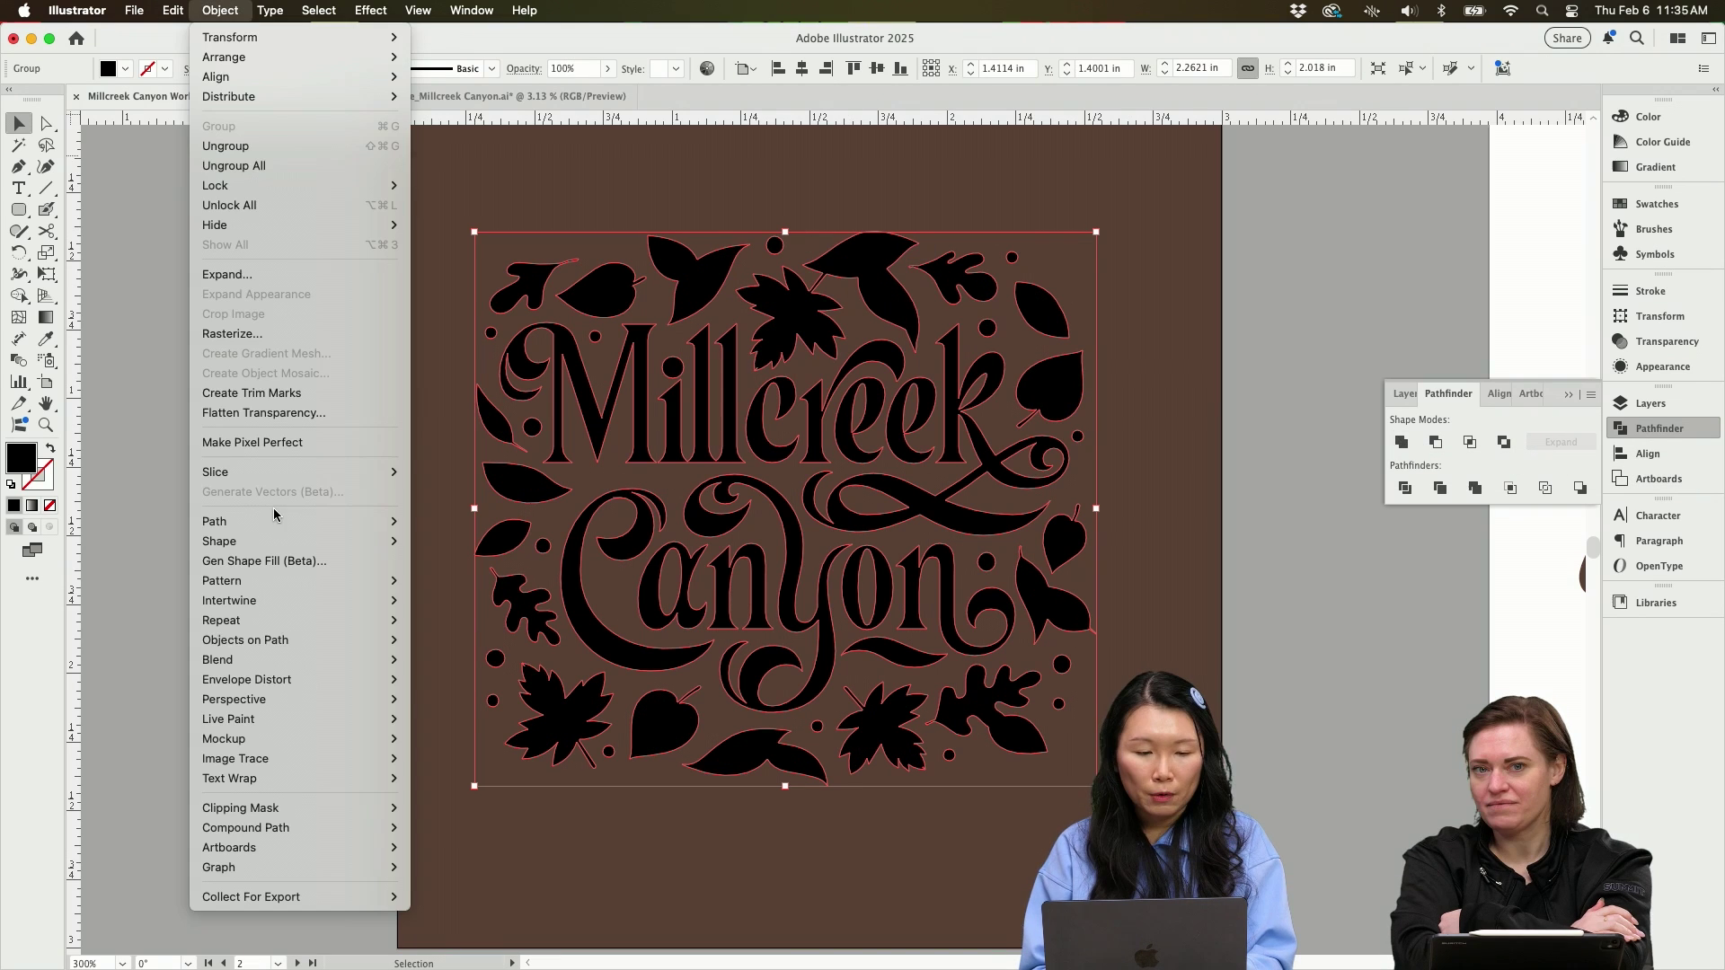
{"action": "mouse_move", "coordinate": [265, 519]}
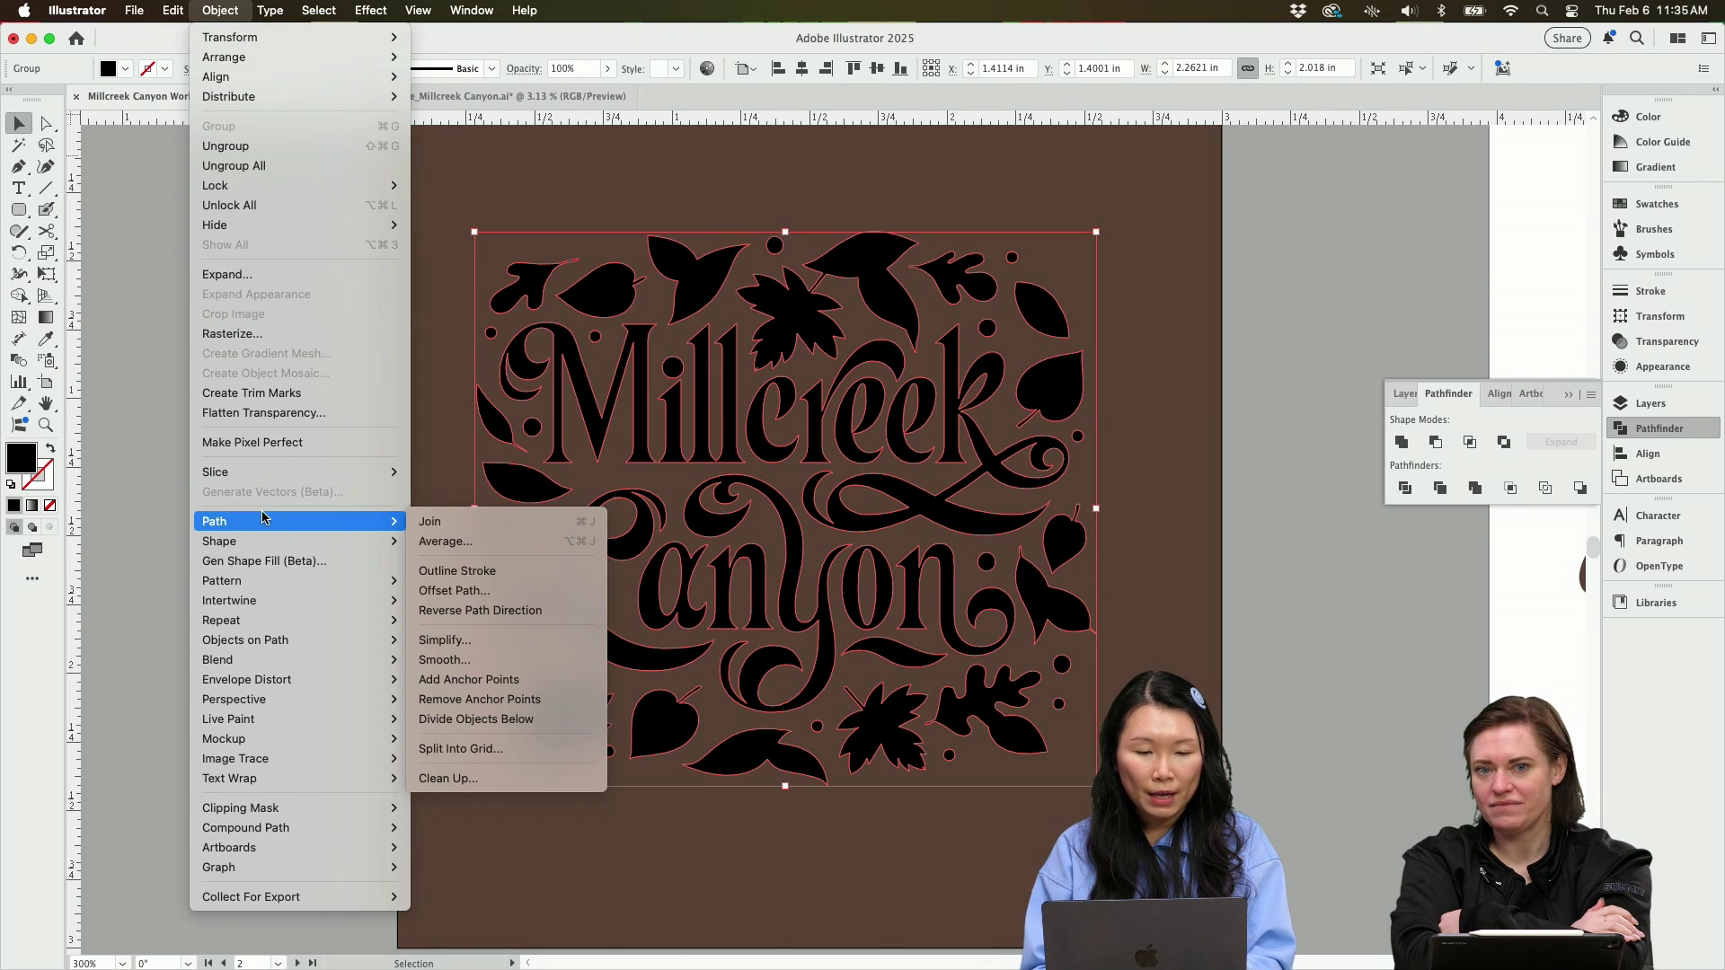
{"action": "left_click", "coordinate": [426, 591]}
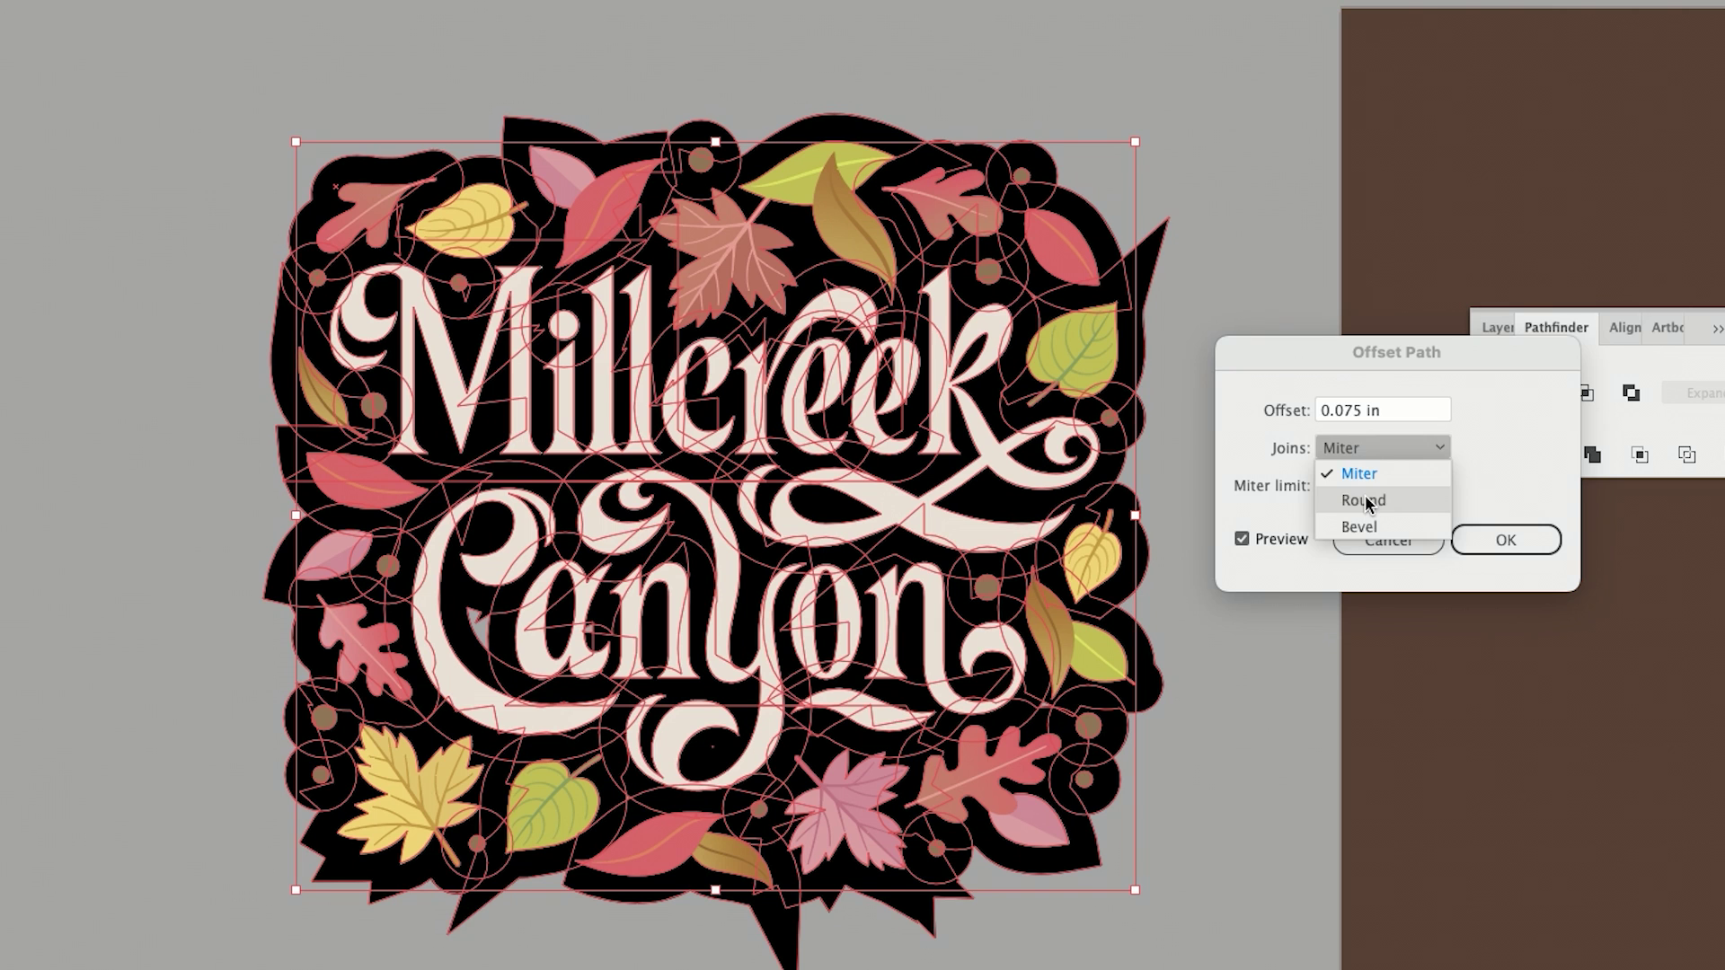
{"action": "left_click", "coordinate": [1361, 495]}
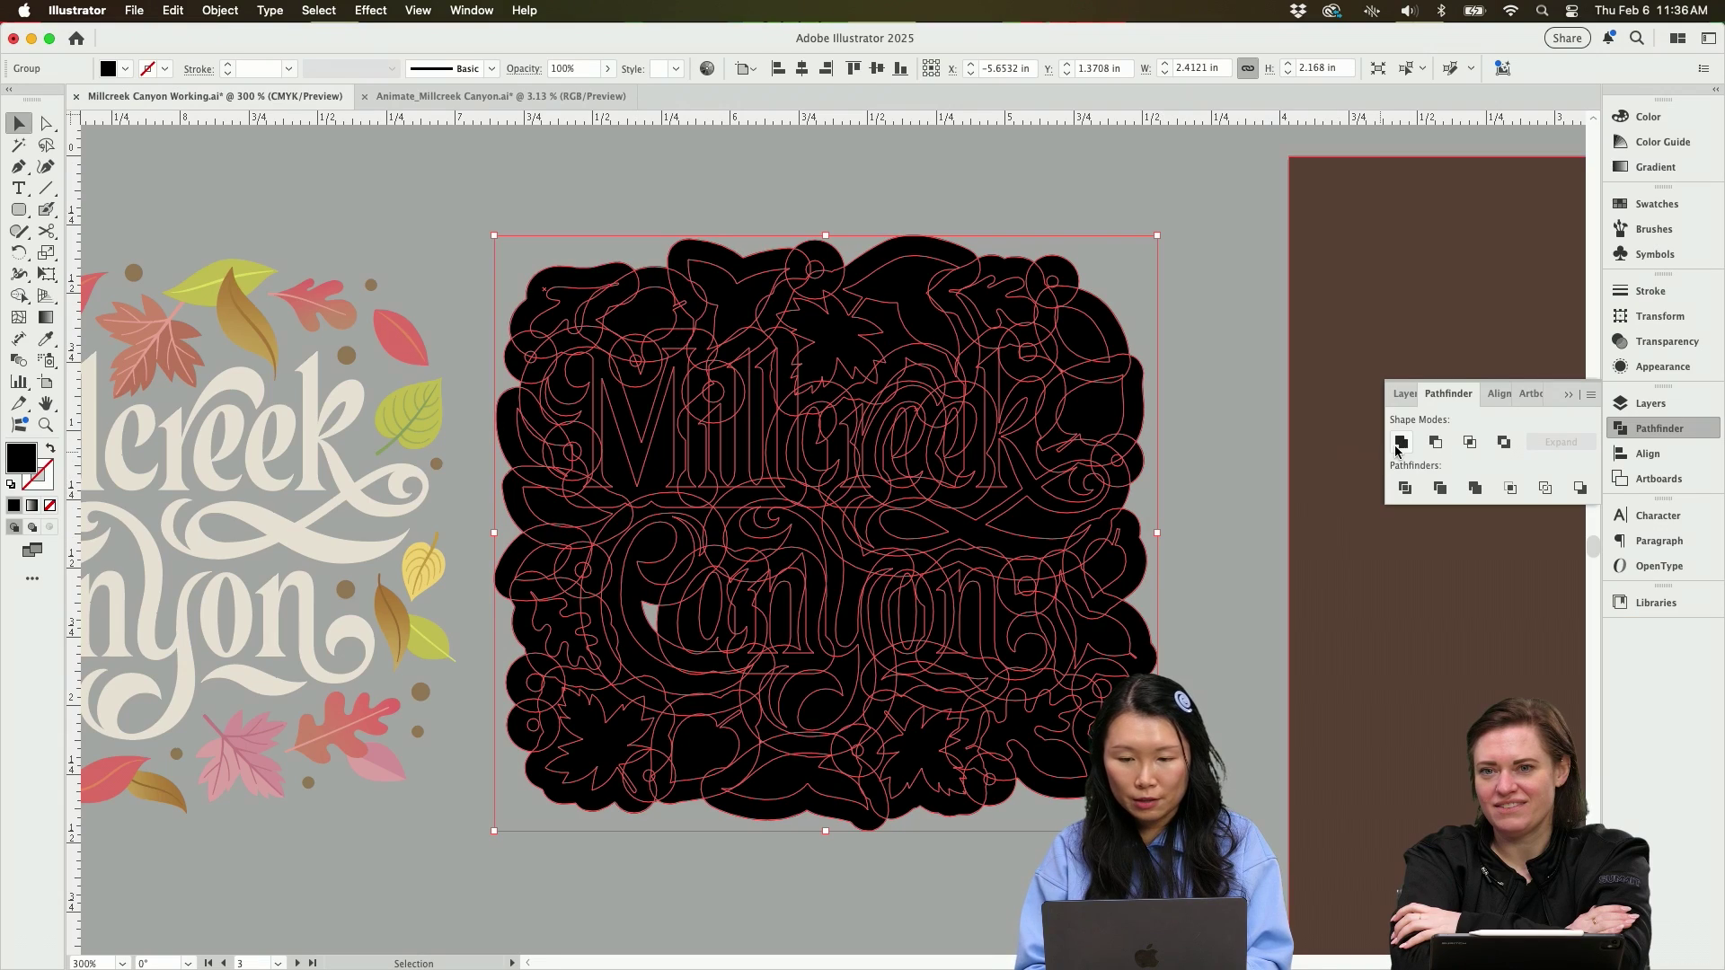
Unite the offset outlines, then cover the inner gaps with a rectangle and unite again.
{"action": "left_click", "coordinate": [1400, 441]}
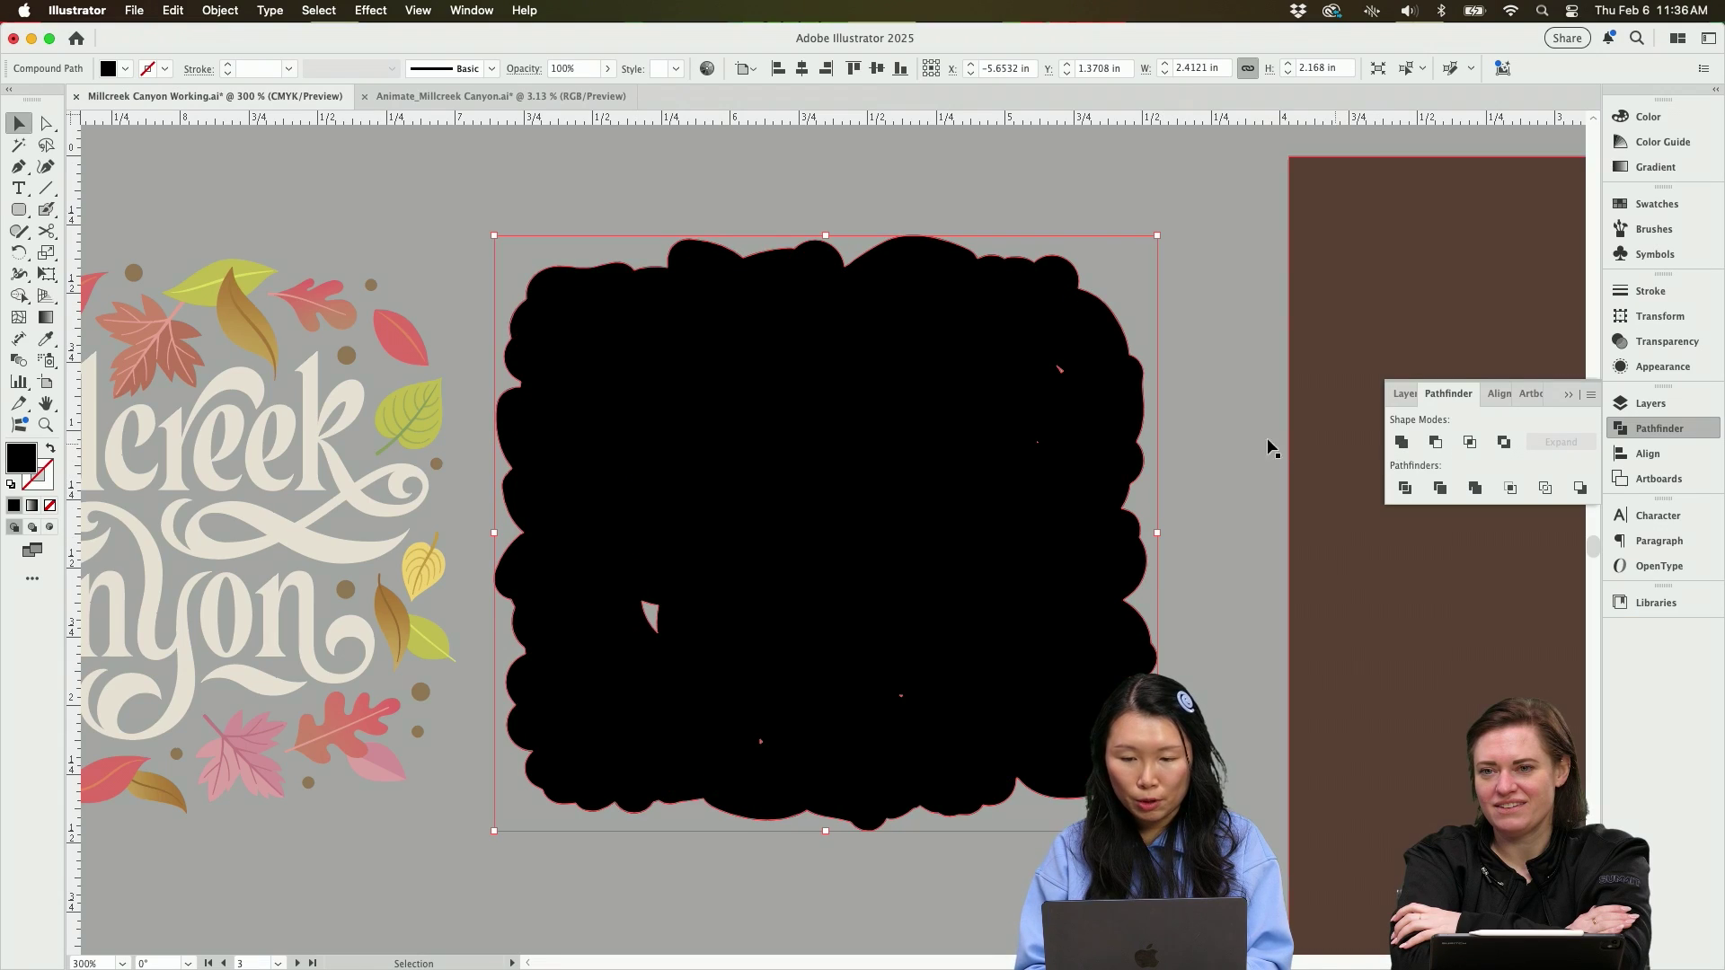
{"action": "left_click", "coordinate": [1236, 427]}
{"action": "key", "text": "m"}
{"action": "left_click_drag", "start_coordinate": [572, 313], "coordinate": [1083, 750]}
{"action": "key", "text": "v"}
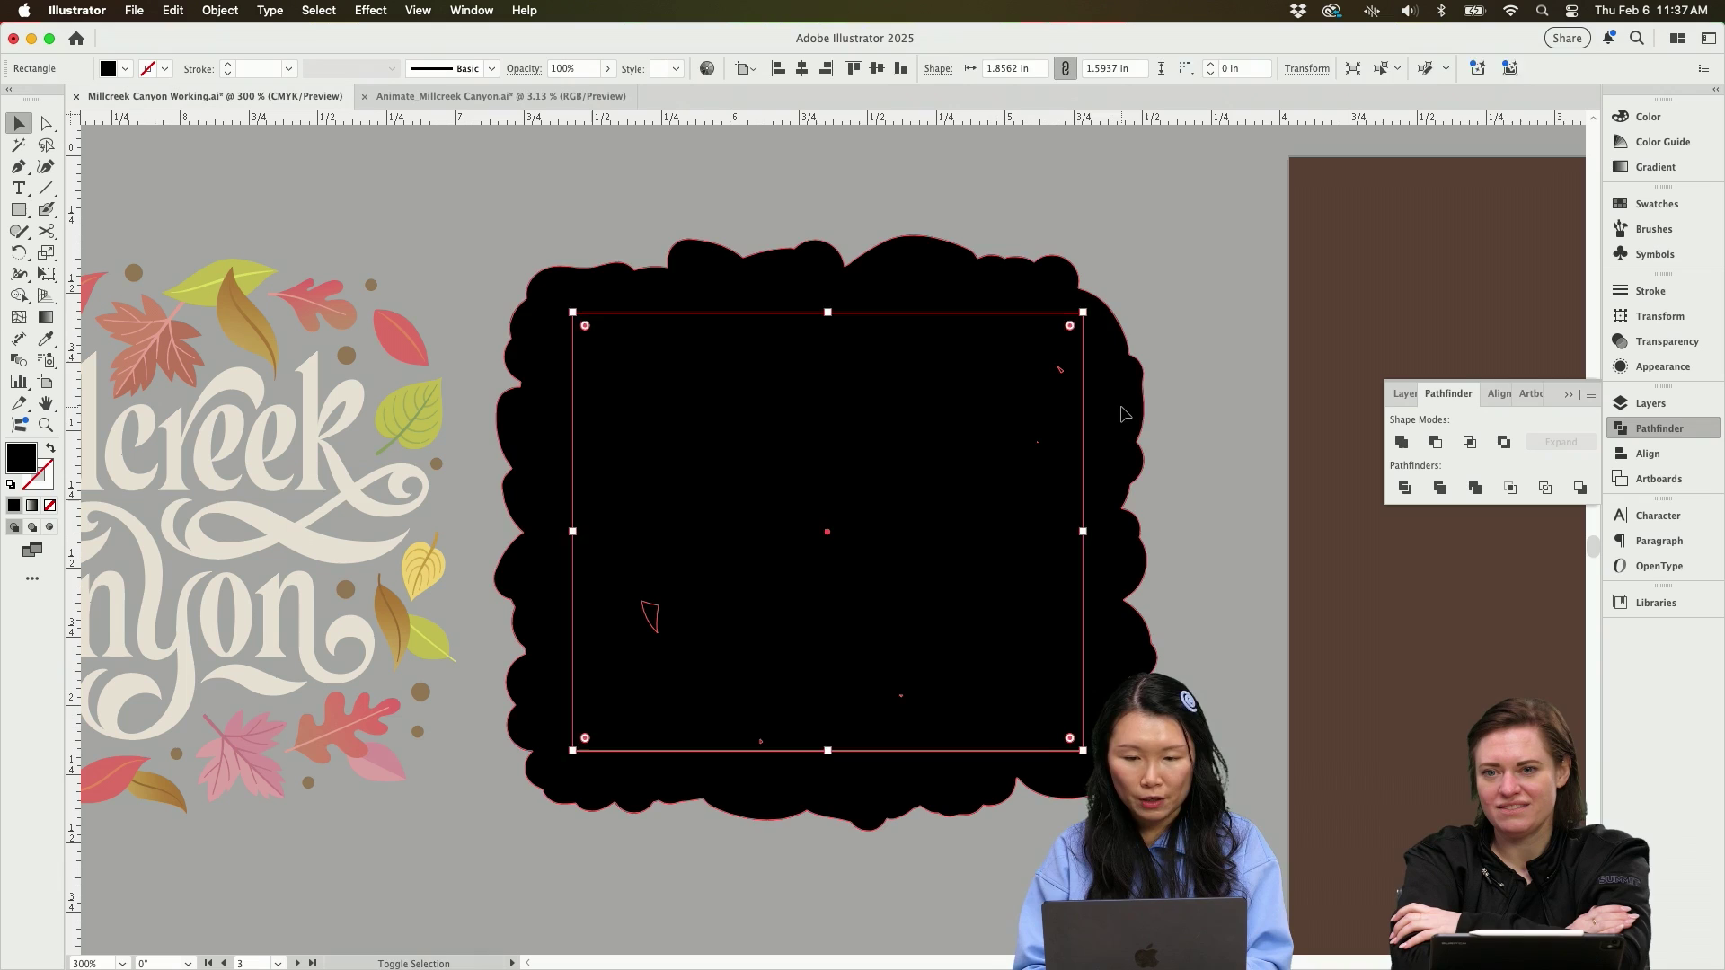
{"action": "left_click", "coordinate": [1125, 414], "text": "shift"}
{"action": "left_click", "coordinate": [1402, 442]}
Zoom out to view the whole solid contour, then start a new document.
{"action": "left_click", "coordinate": [1228, 266]}
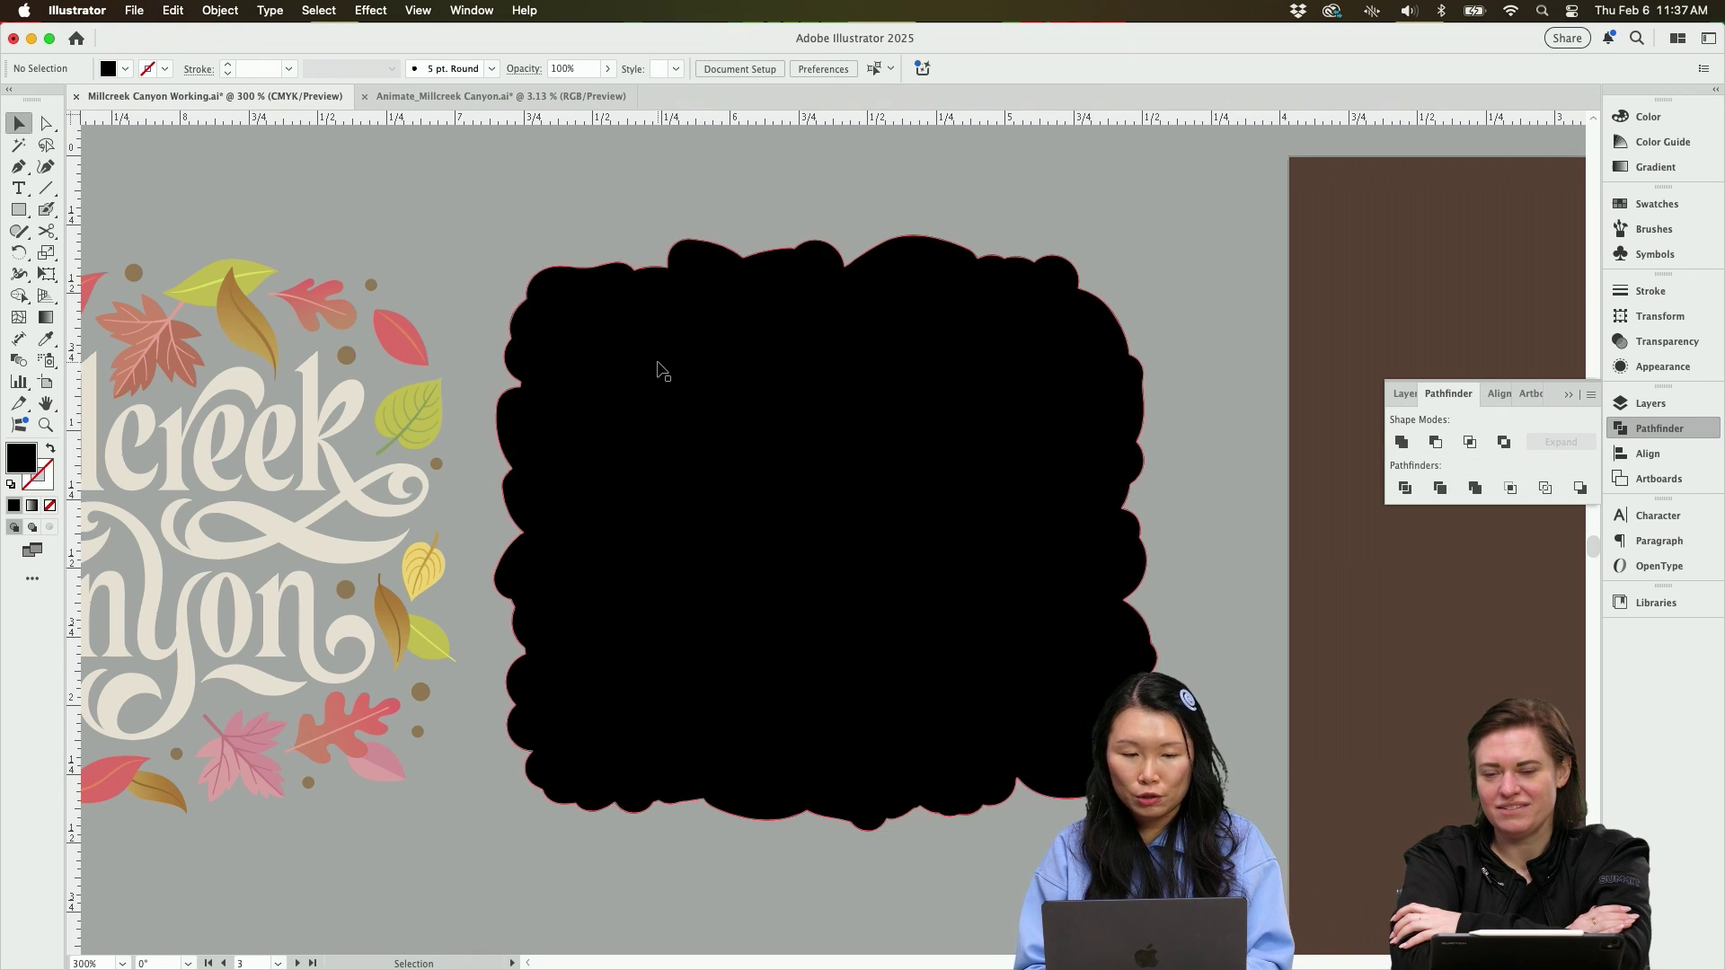
{"action": "key", "text": "super+minus"}
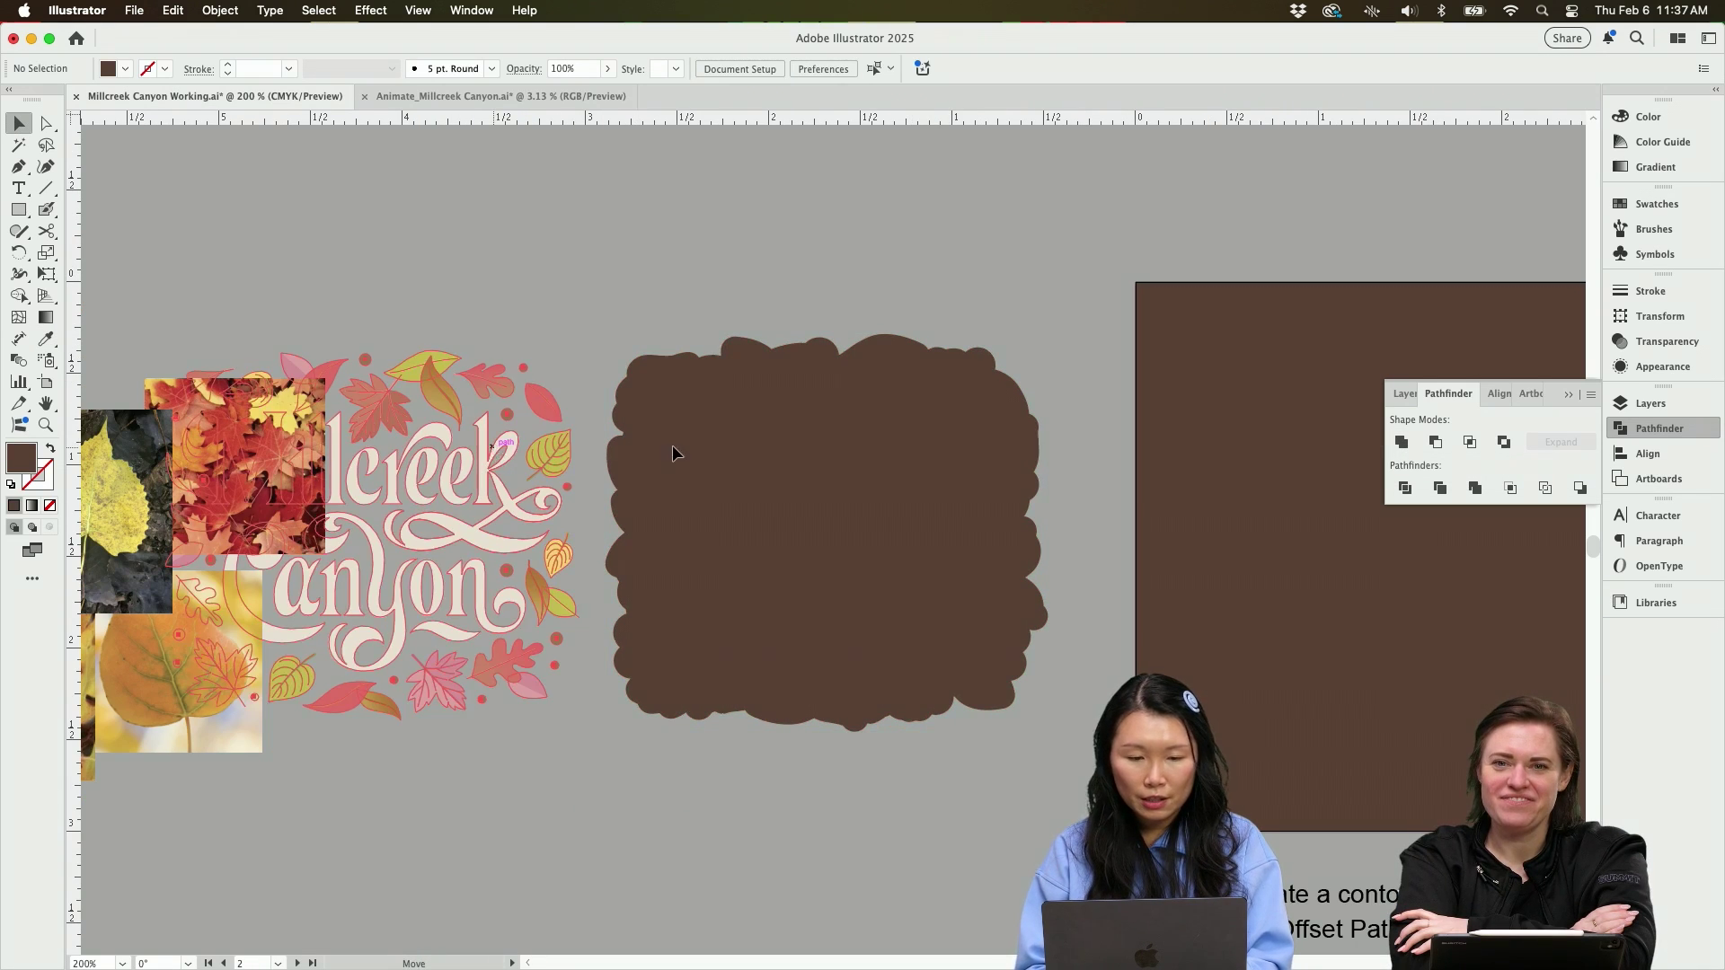
{"action": "left_click", "coordinate": [133, 9]}
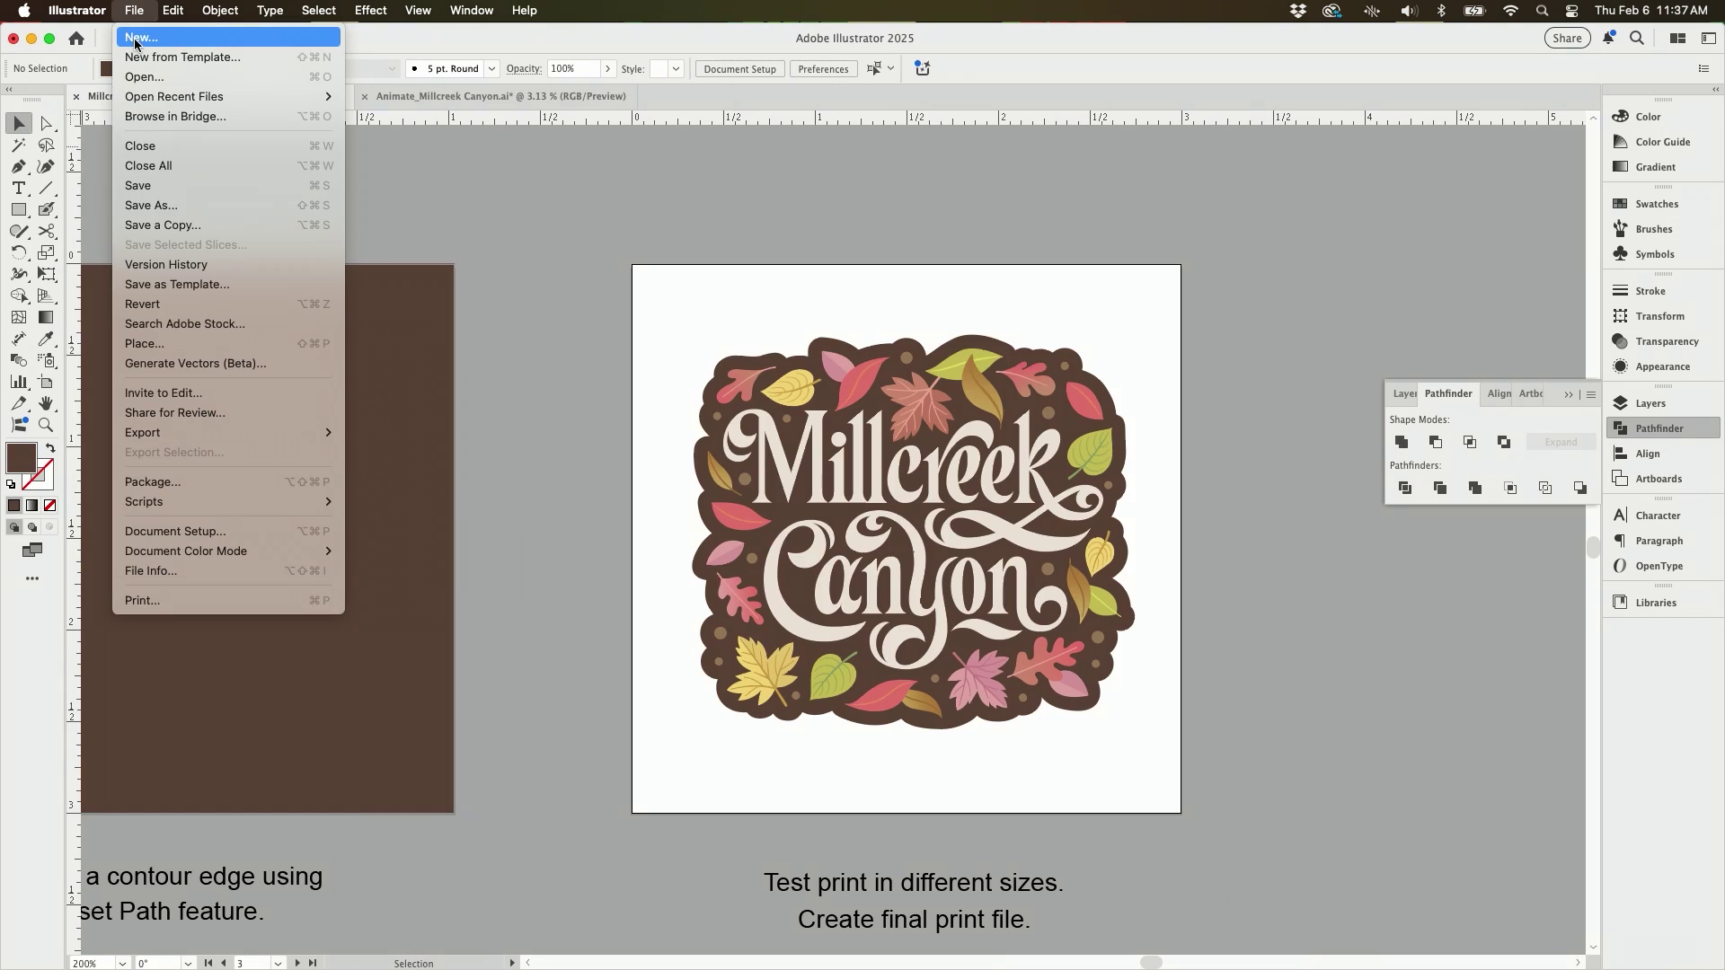
{"action": "left_click", "coordinate": [153, 30]}
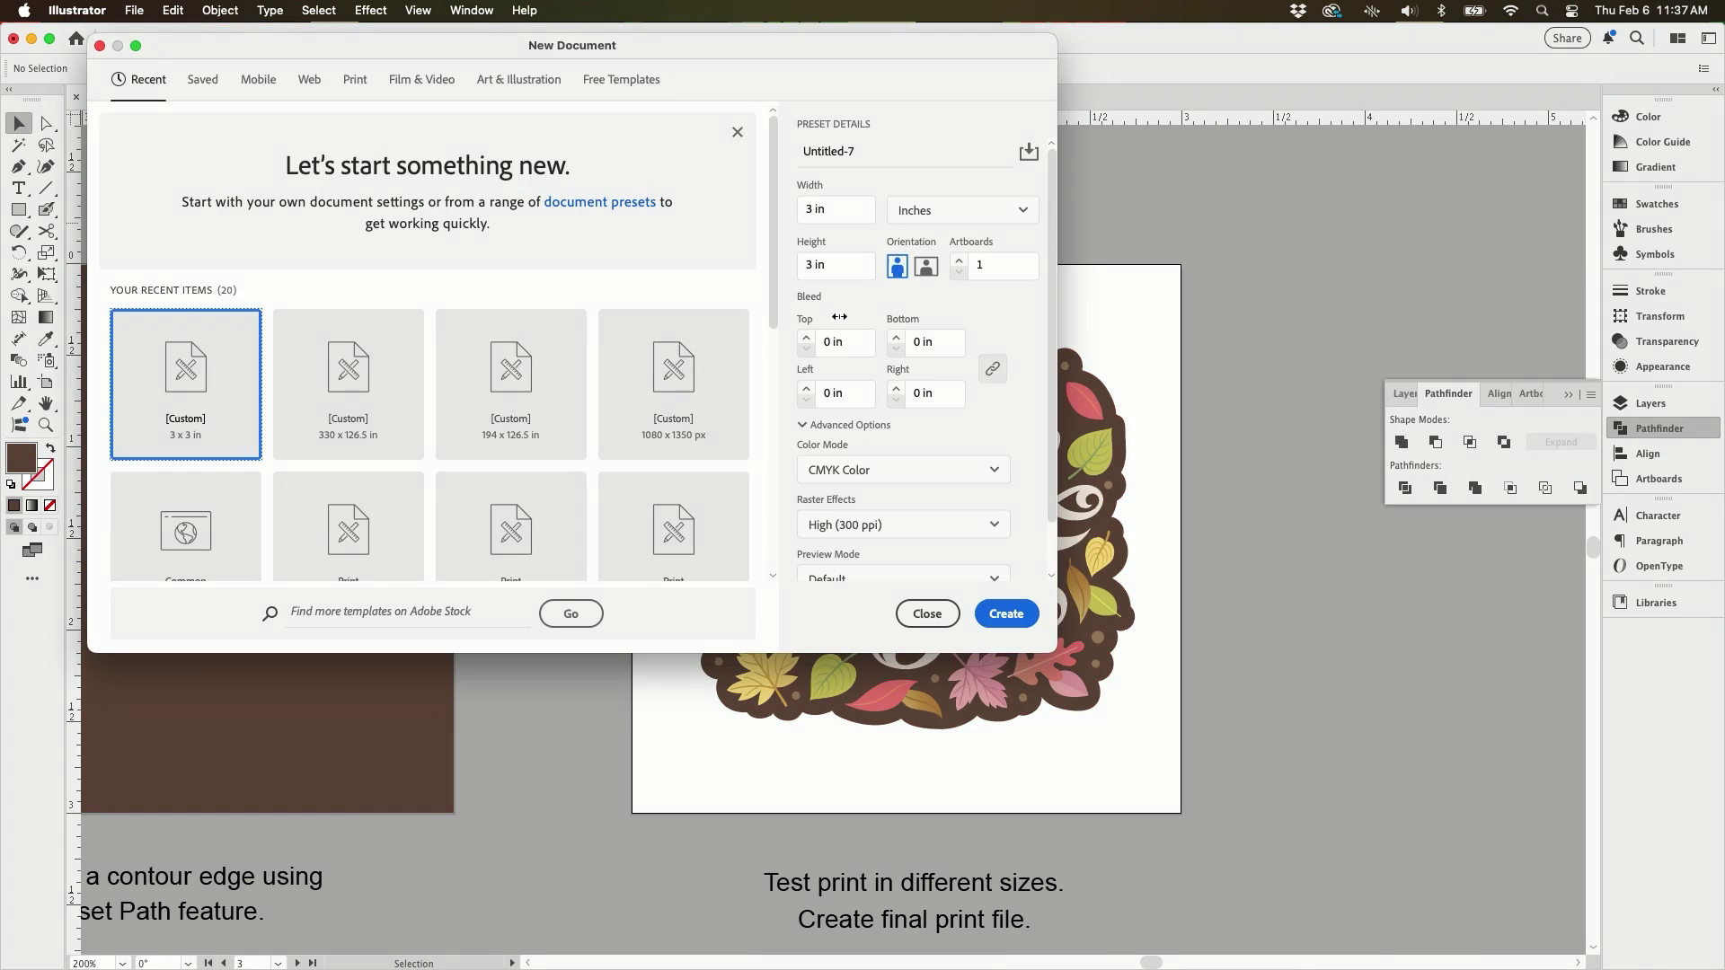
Create a 3 × 3 in document from the Print presets.
{"action": "left_click", "coordinate": [356, 82]}
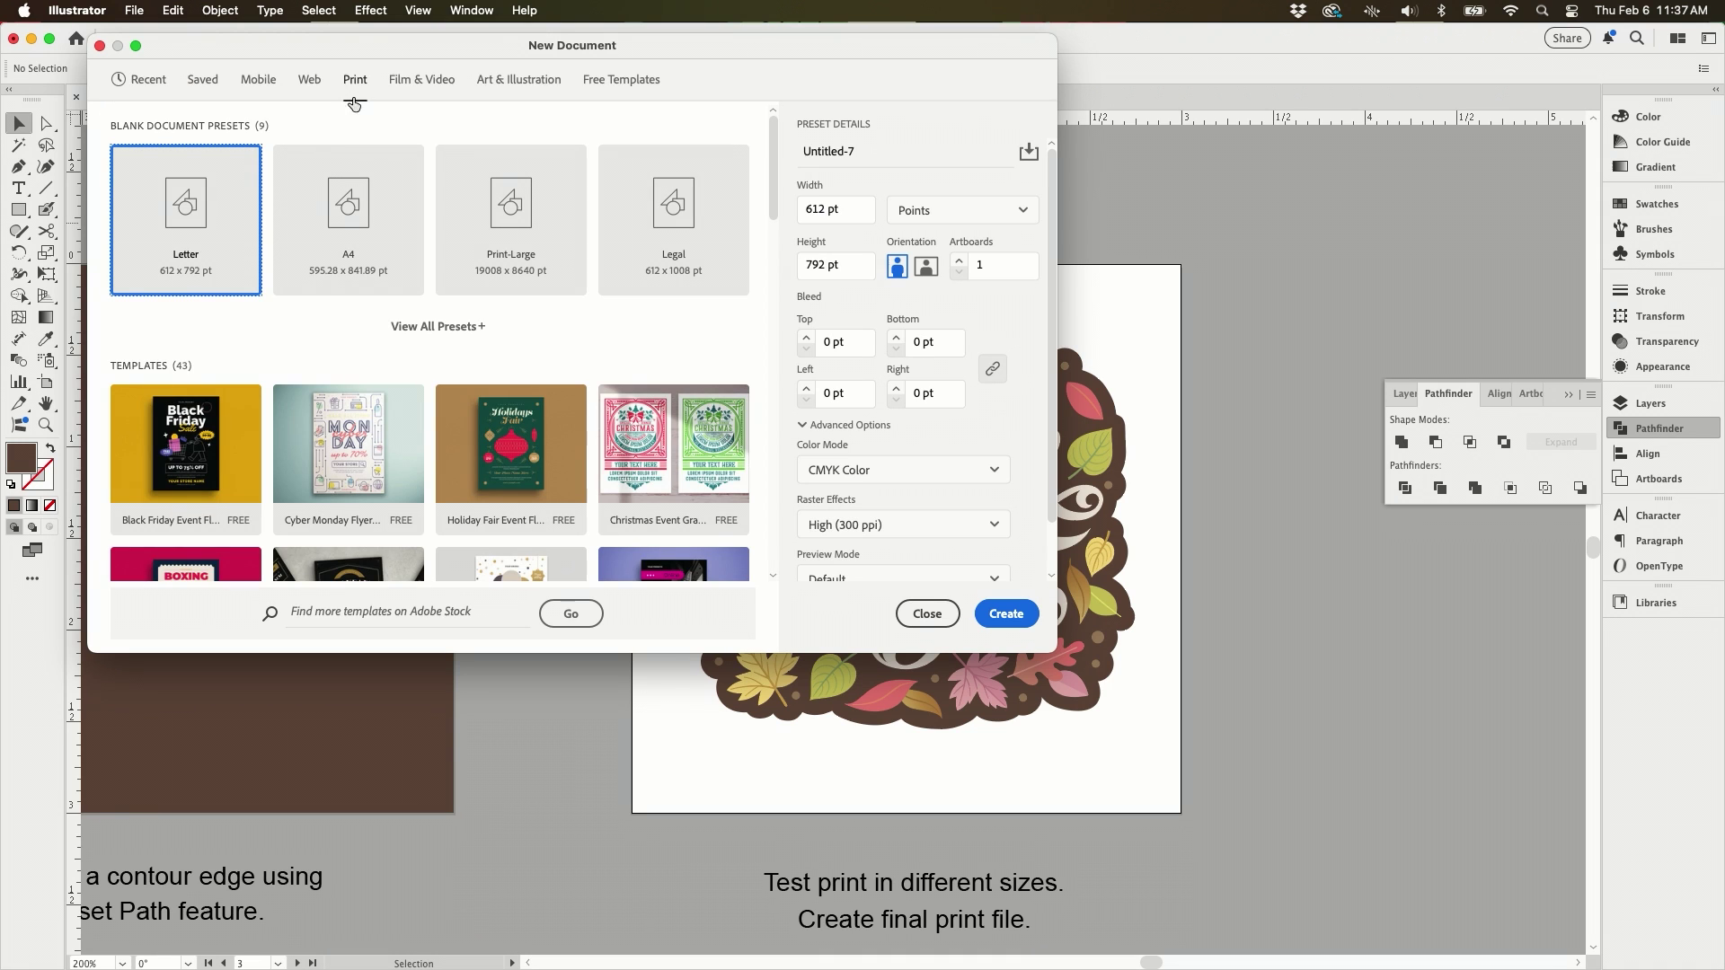
{"action": "type", "text": "3 in"}
{"action": "key", "text": "Tab"}
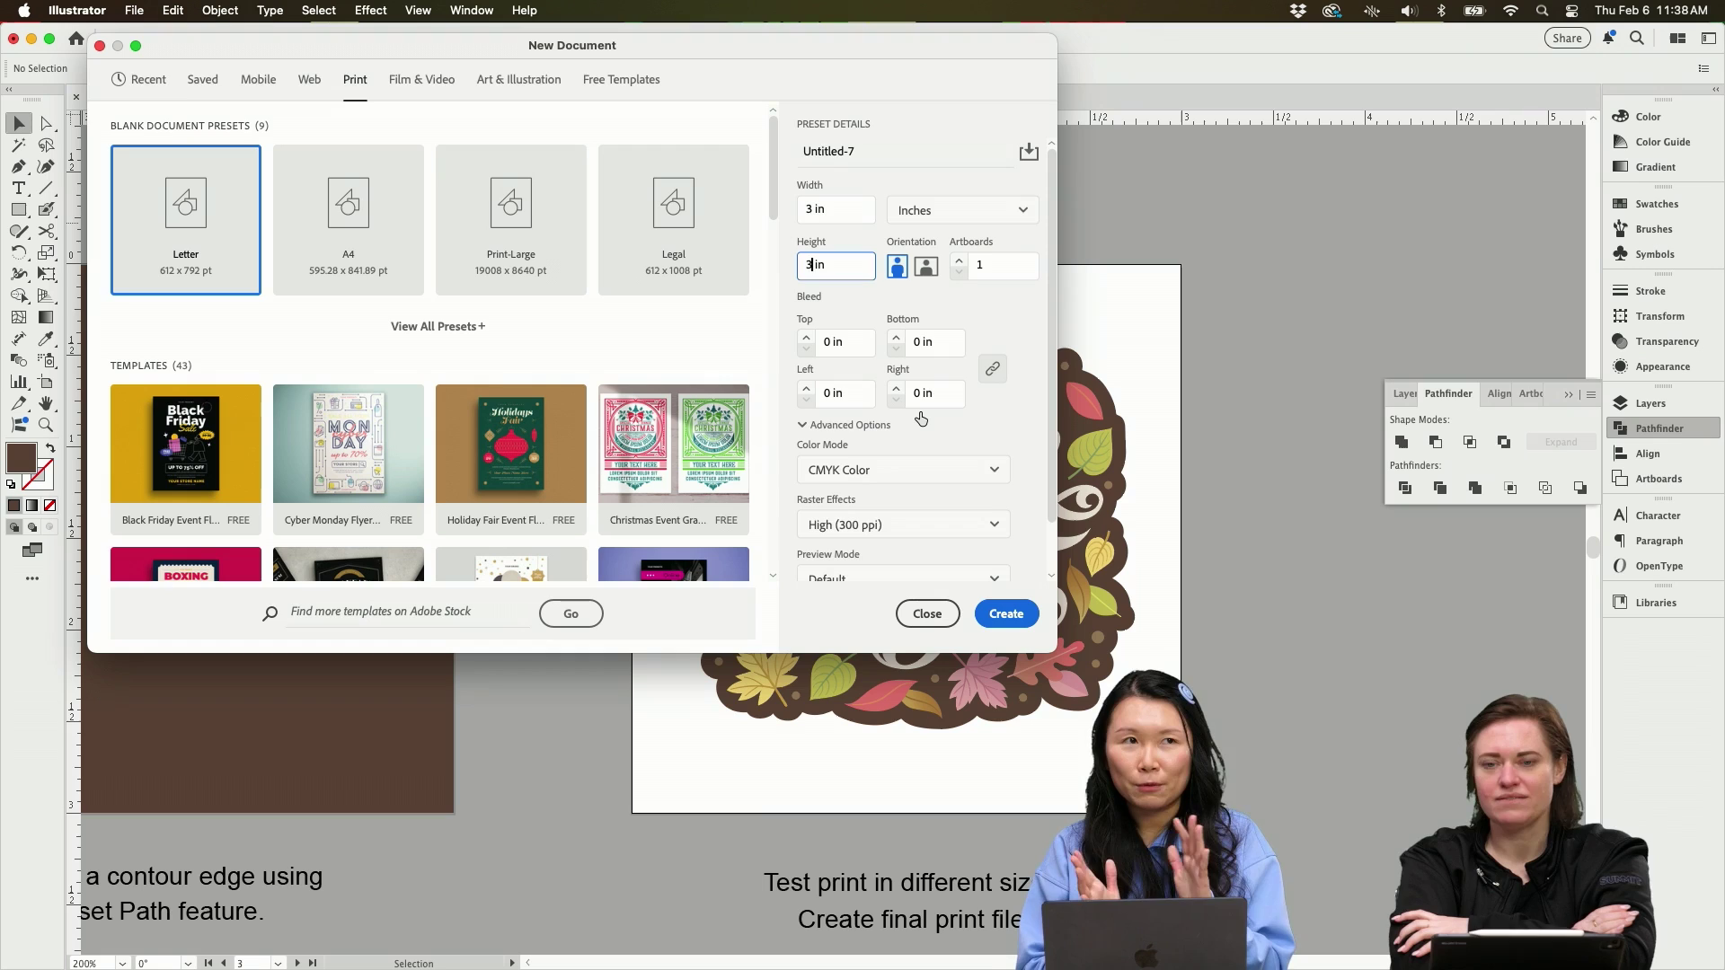
{"action": "type", "text": "3"}
{"action": "left_click", "coordinate": [1006, 615]}
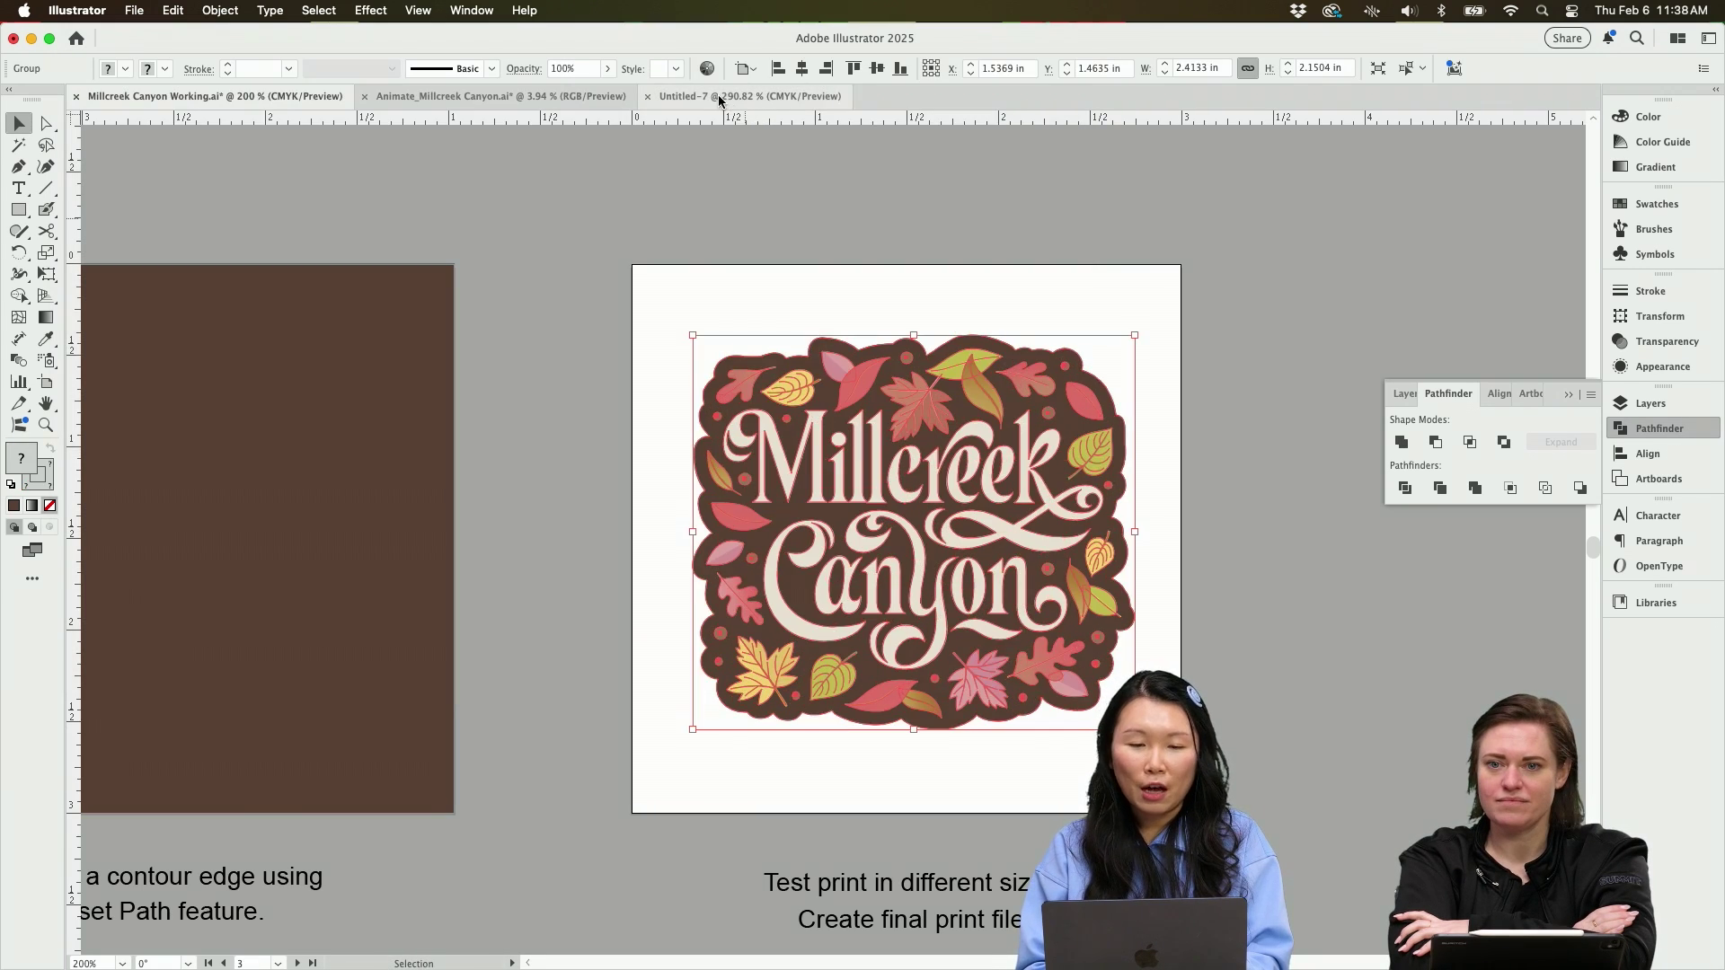
Paste the Millcreek Canyon artwork into Untitled-7 and add a new layer named Cut.
{"action": "left_click", "coordinate": [720, 97]}
{"action": "key", "text": "super+v"}
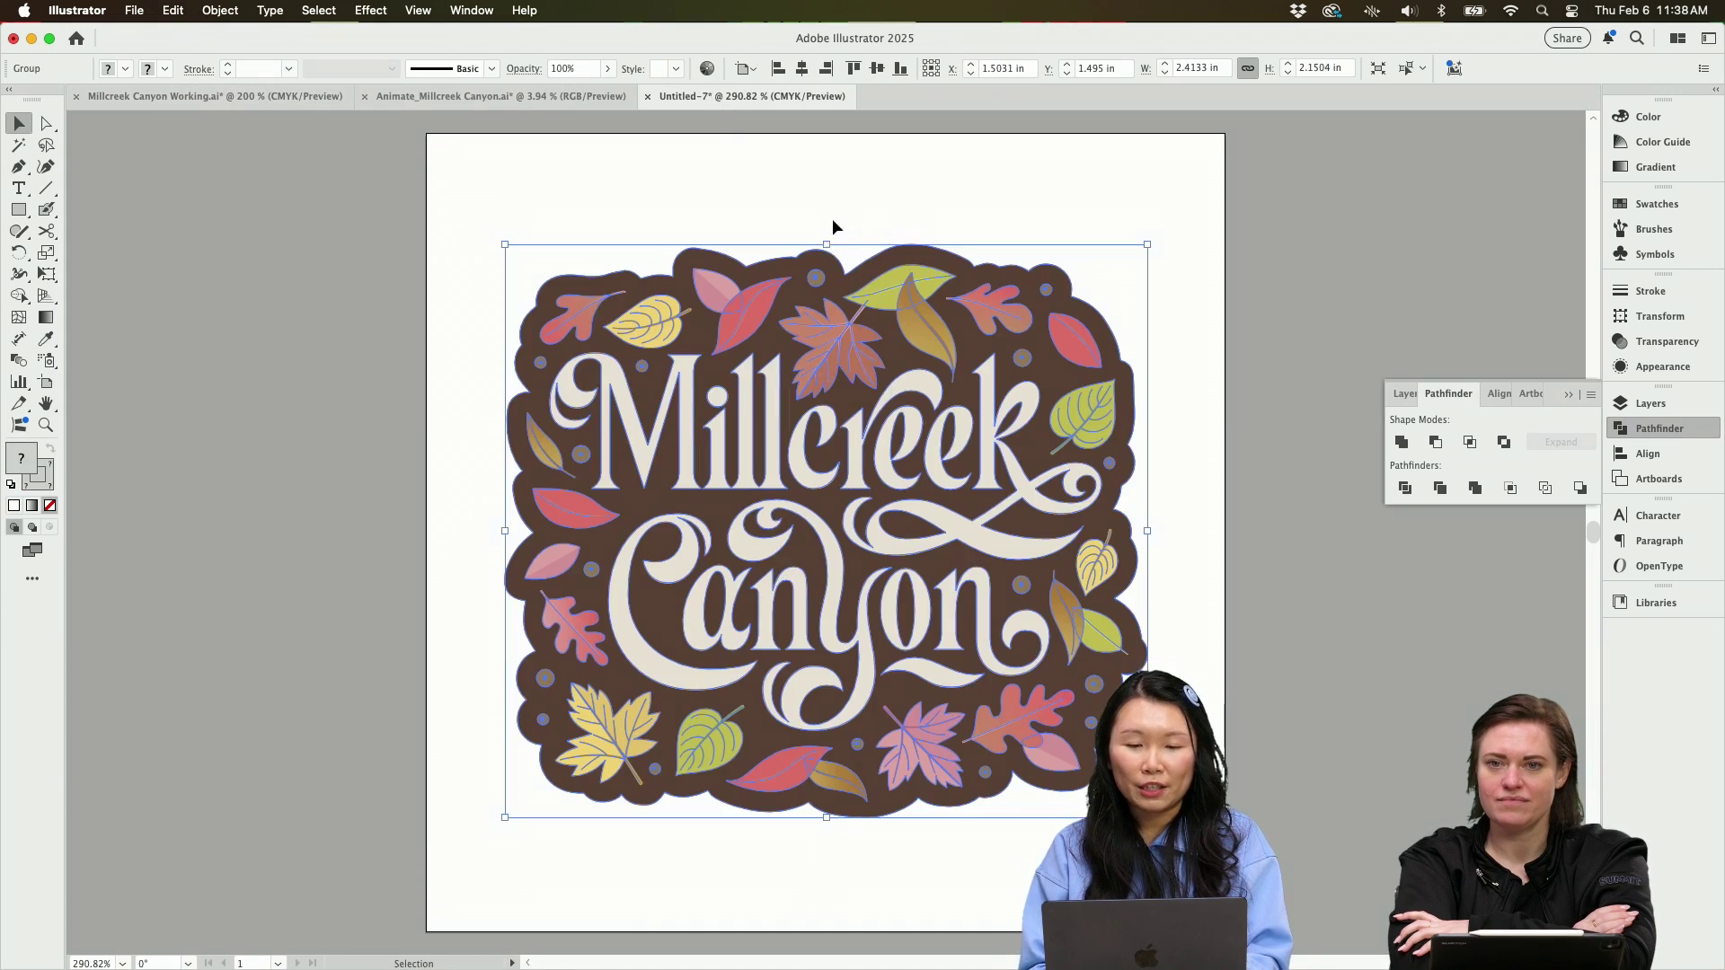
{"action": "left_click", "coordinate": [832, 218]}
{"action": "left_click", "coordinate": [1404, 393]}
{"action": "left_click", "coordinate": [1546, 566]}
{"action": "double_click", "coordinate": [1509, 418]}
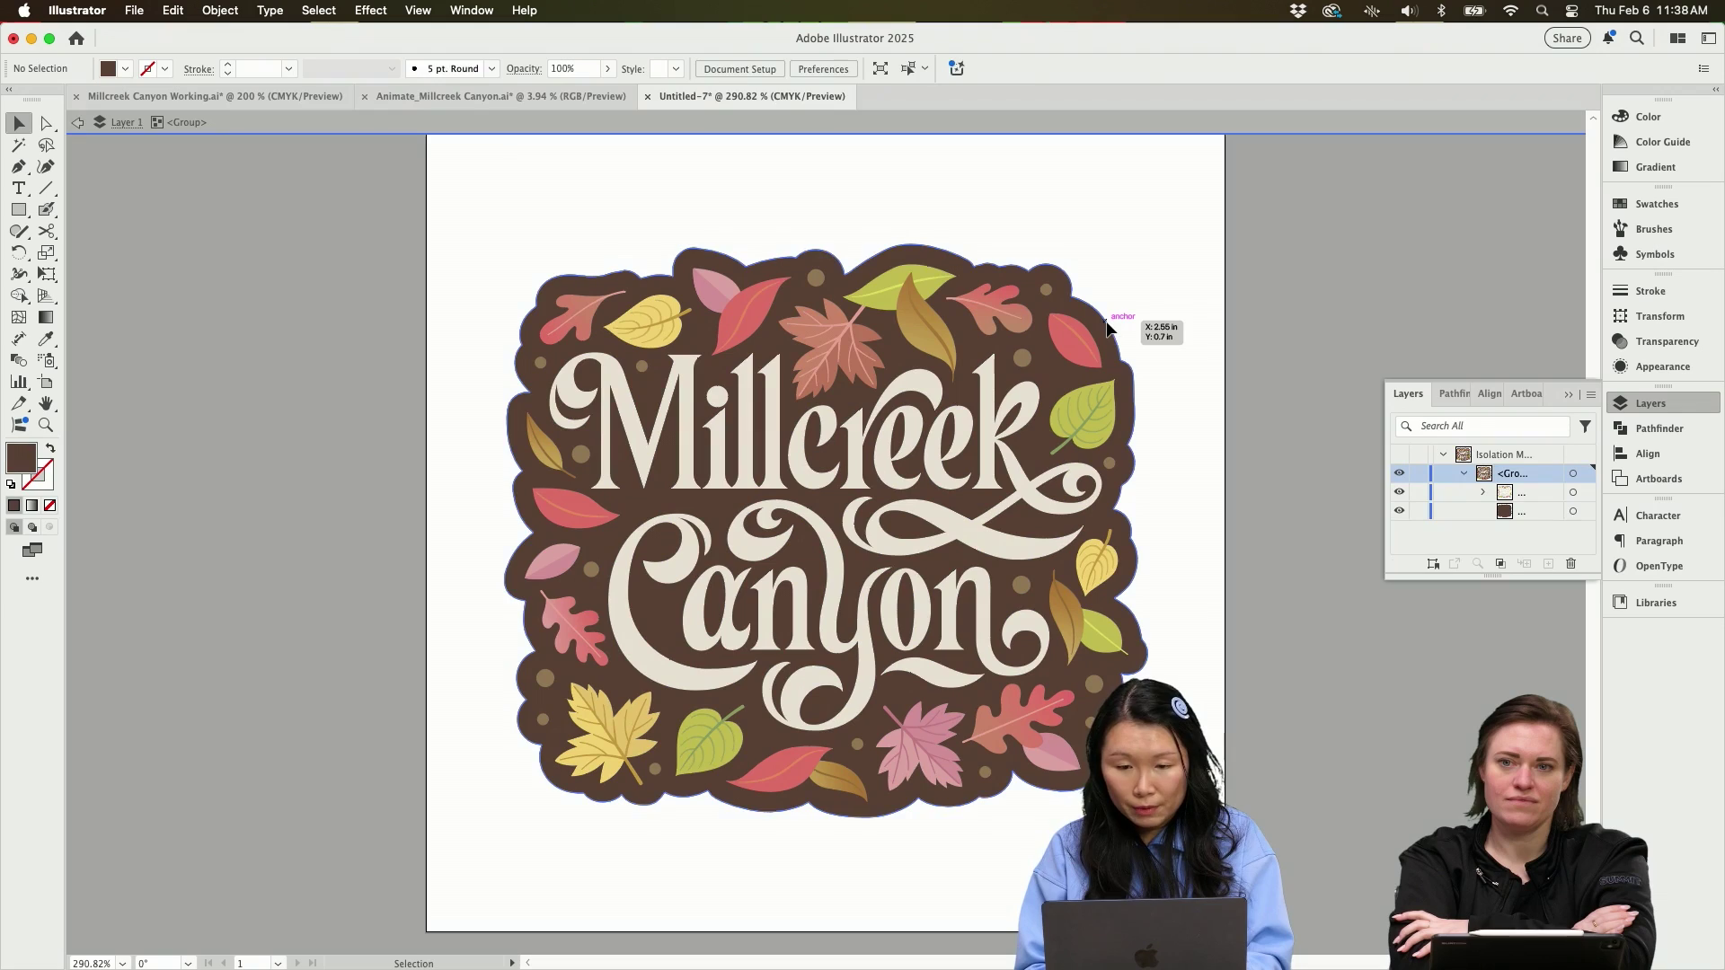
Move the brown contour onto the Cut layer with Paste in Place and make it an outline.
{"action": "mouse_move", "coordinate": [1101, 314]}
{"action": "left_mouse_down"}
{"action": "mouse_move", "coordinate": [1069, 310]}
{"action": "mouse_move", "coordinate": [1102, 317]}
{"action": "left_mouse_up"}
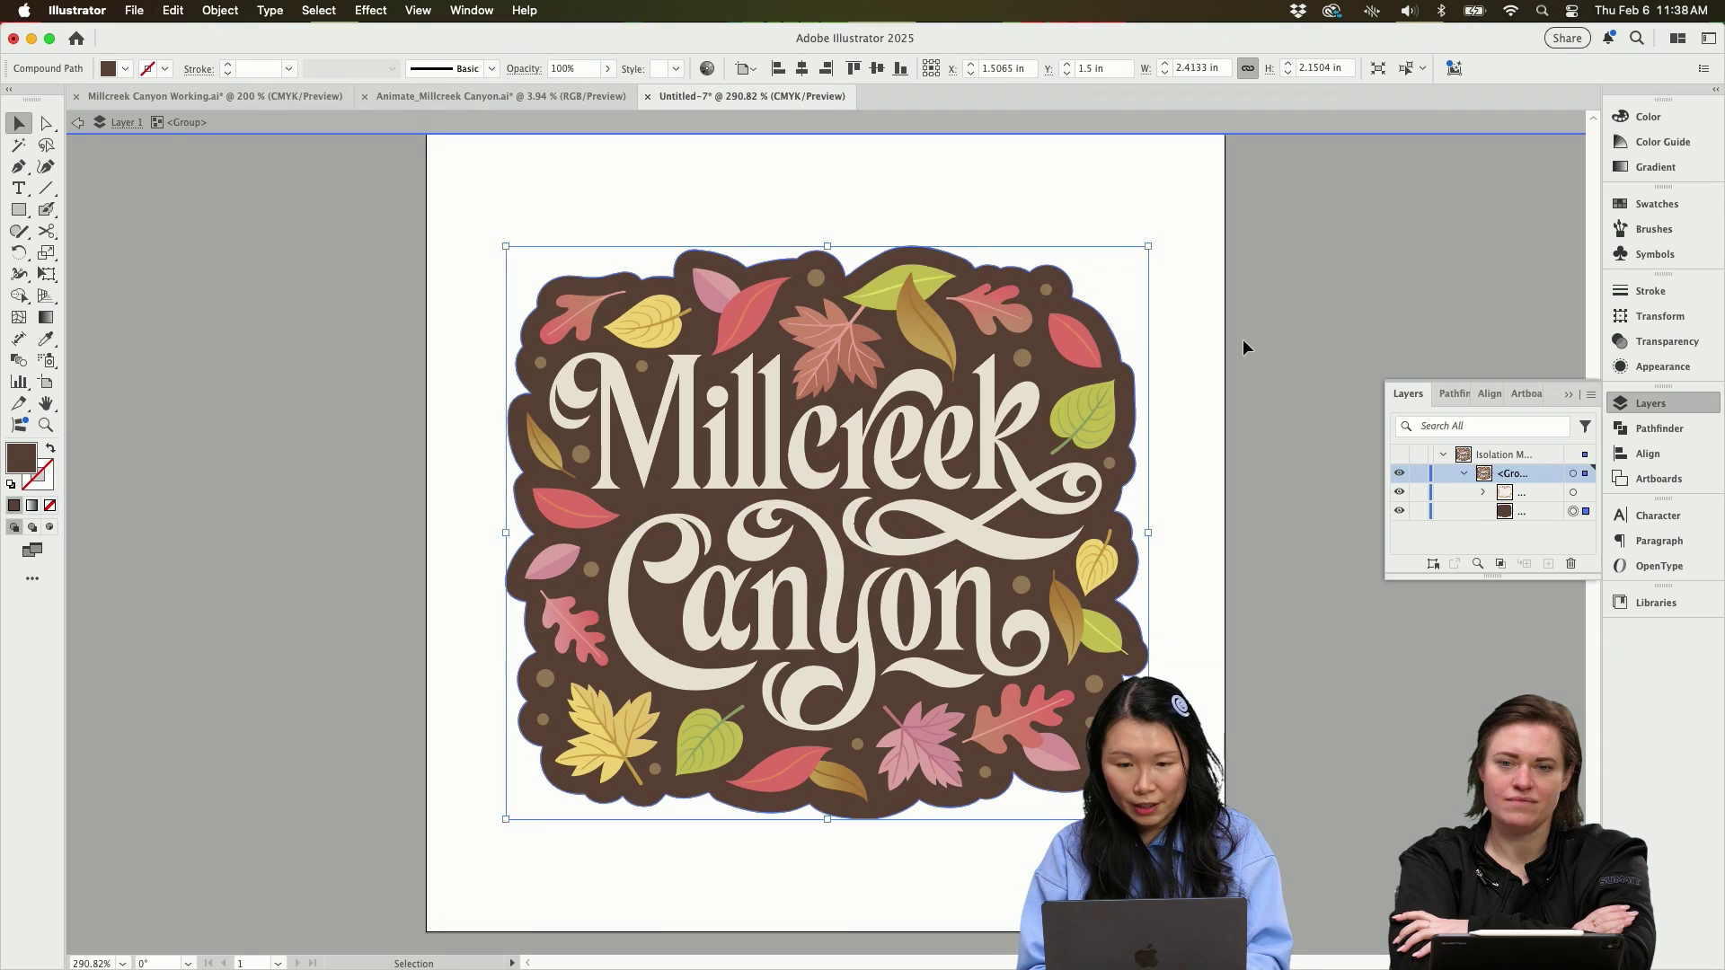
{"action": "key", "text": "Delete"}
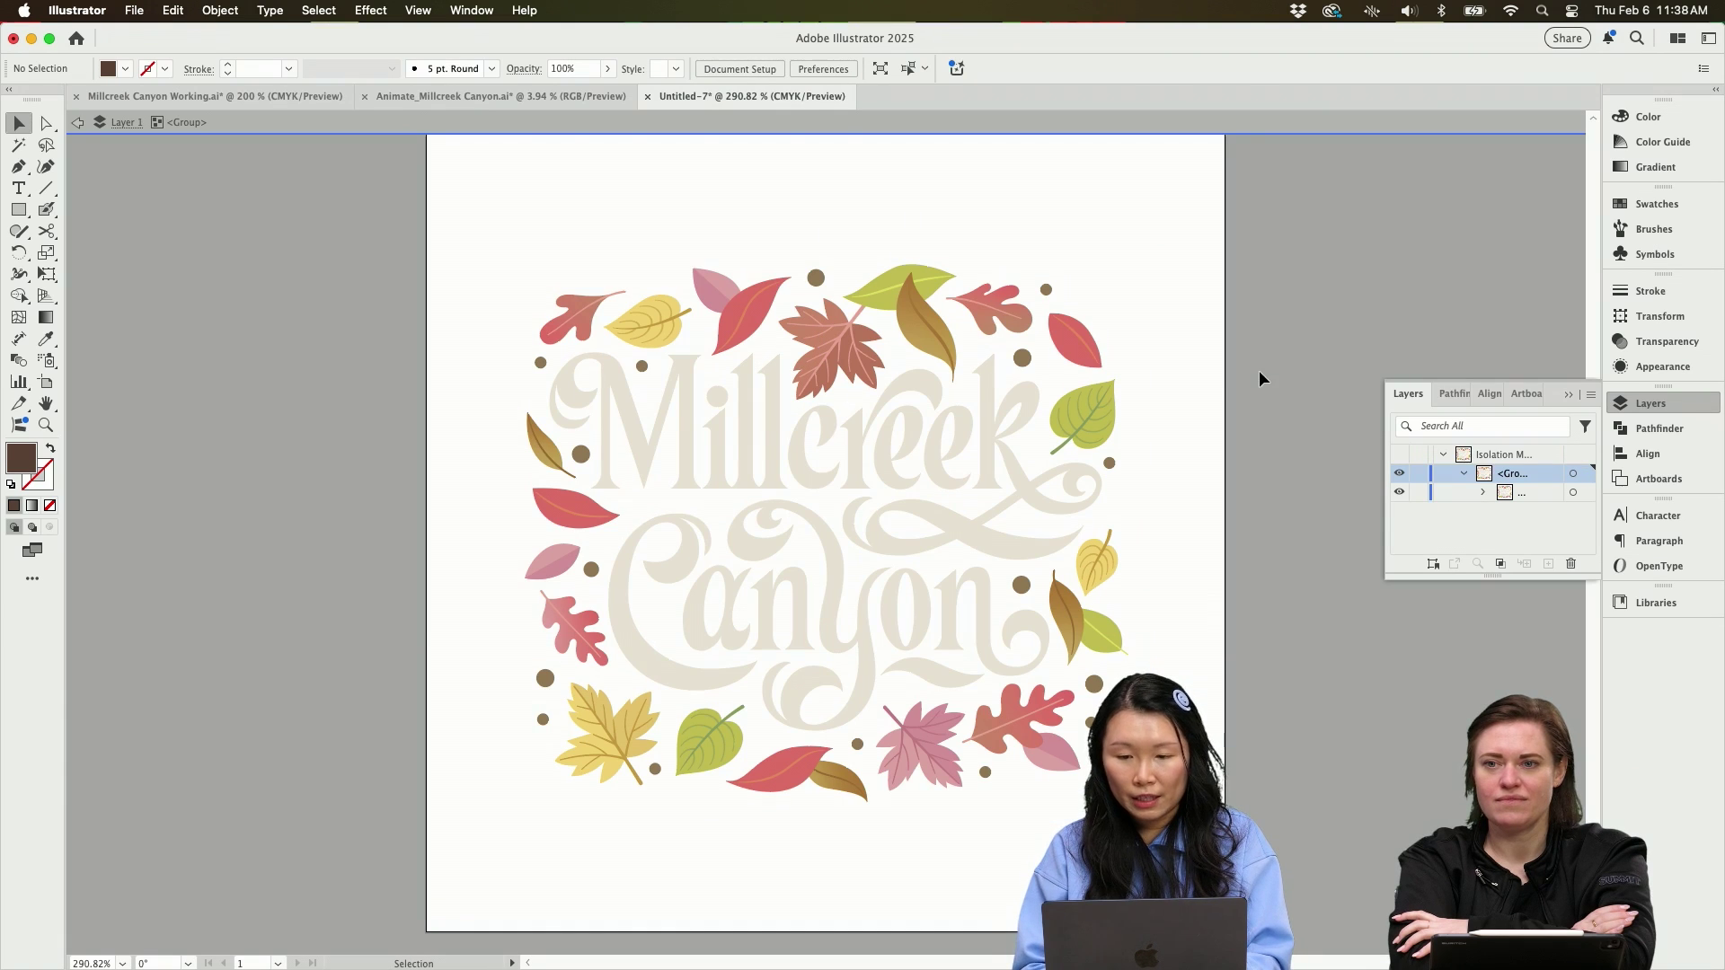
{"action": "key", "text": "Escape"}
{"action": "left_click", "coordinate": [172, 10]}
{"action": "left_click", "coordinate": [196, 185]}
{"action": "key", "text": "shift+x"}
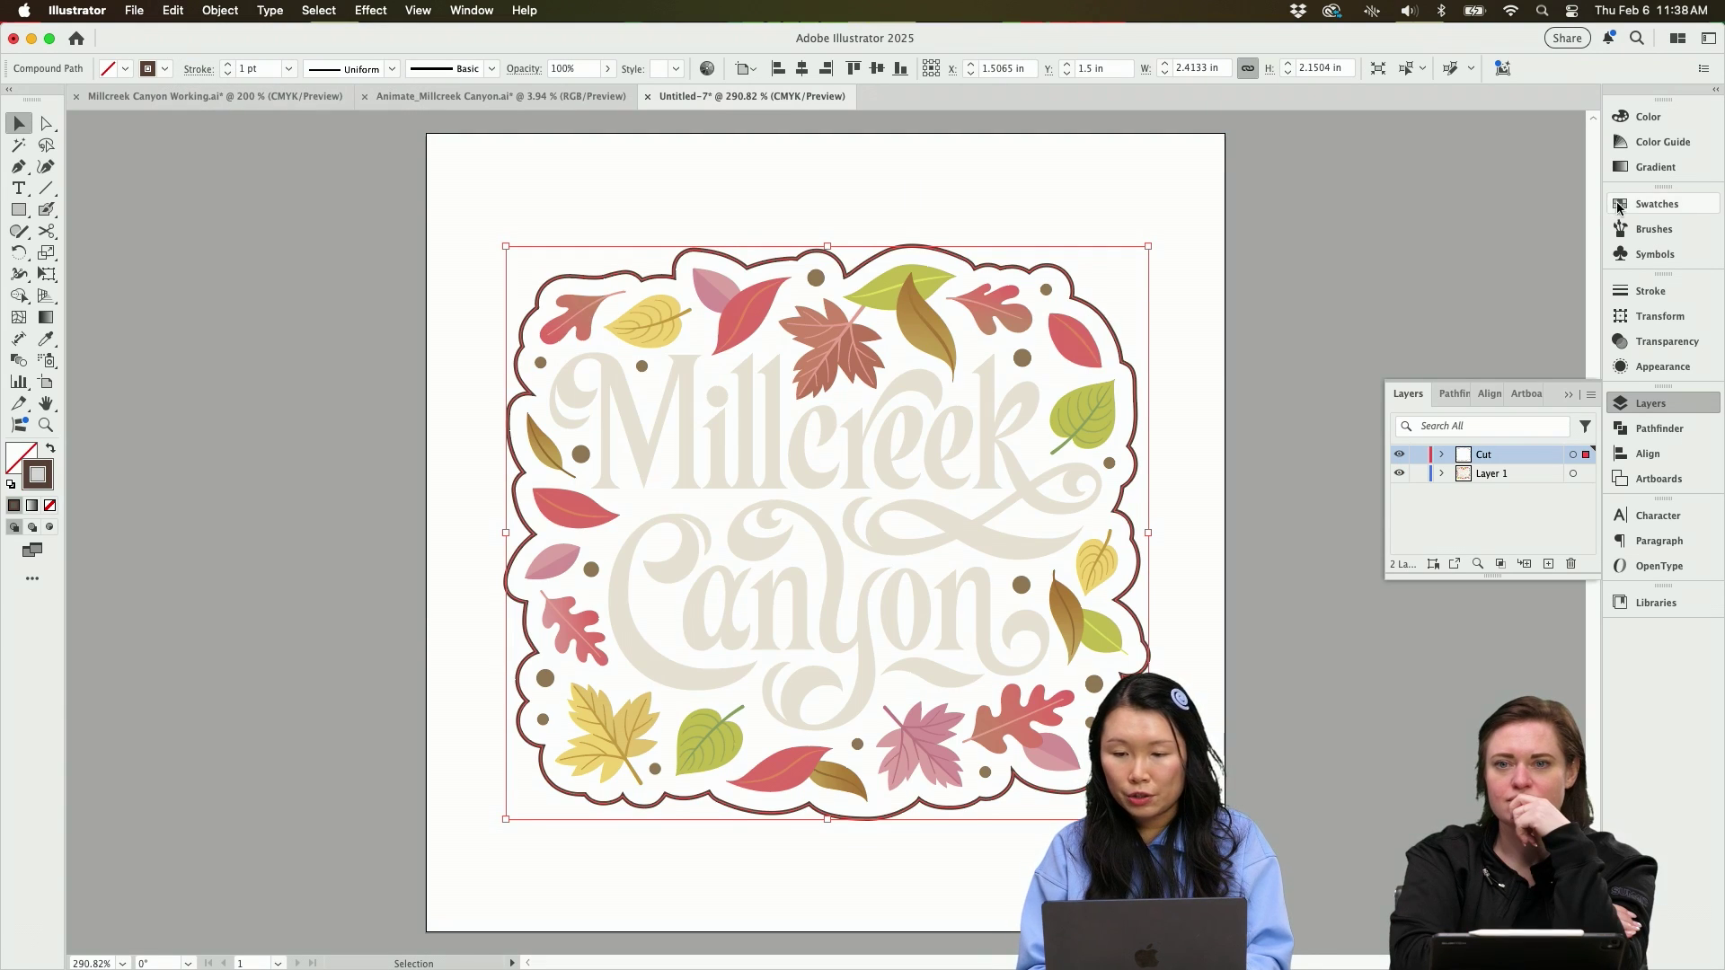
{"action": "left_click", "coordinate": [1657, 204]}
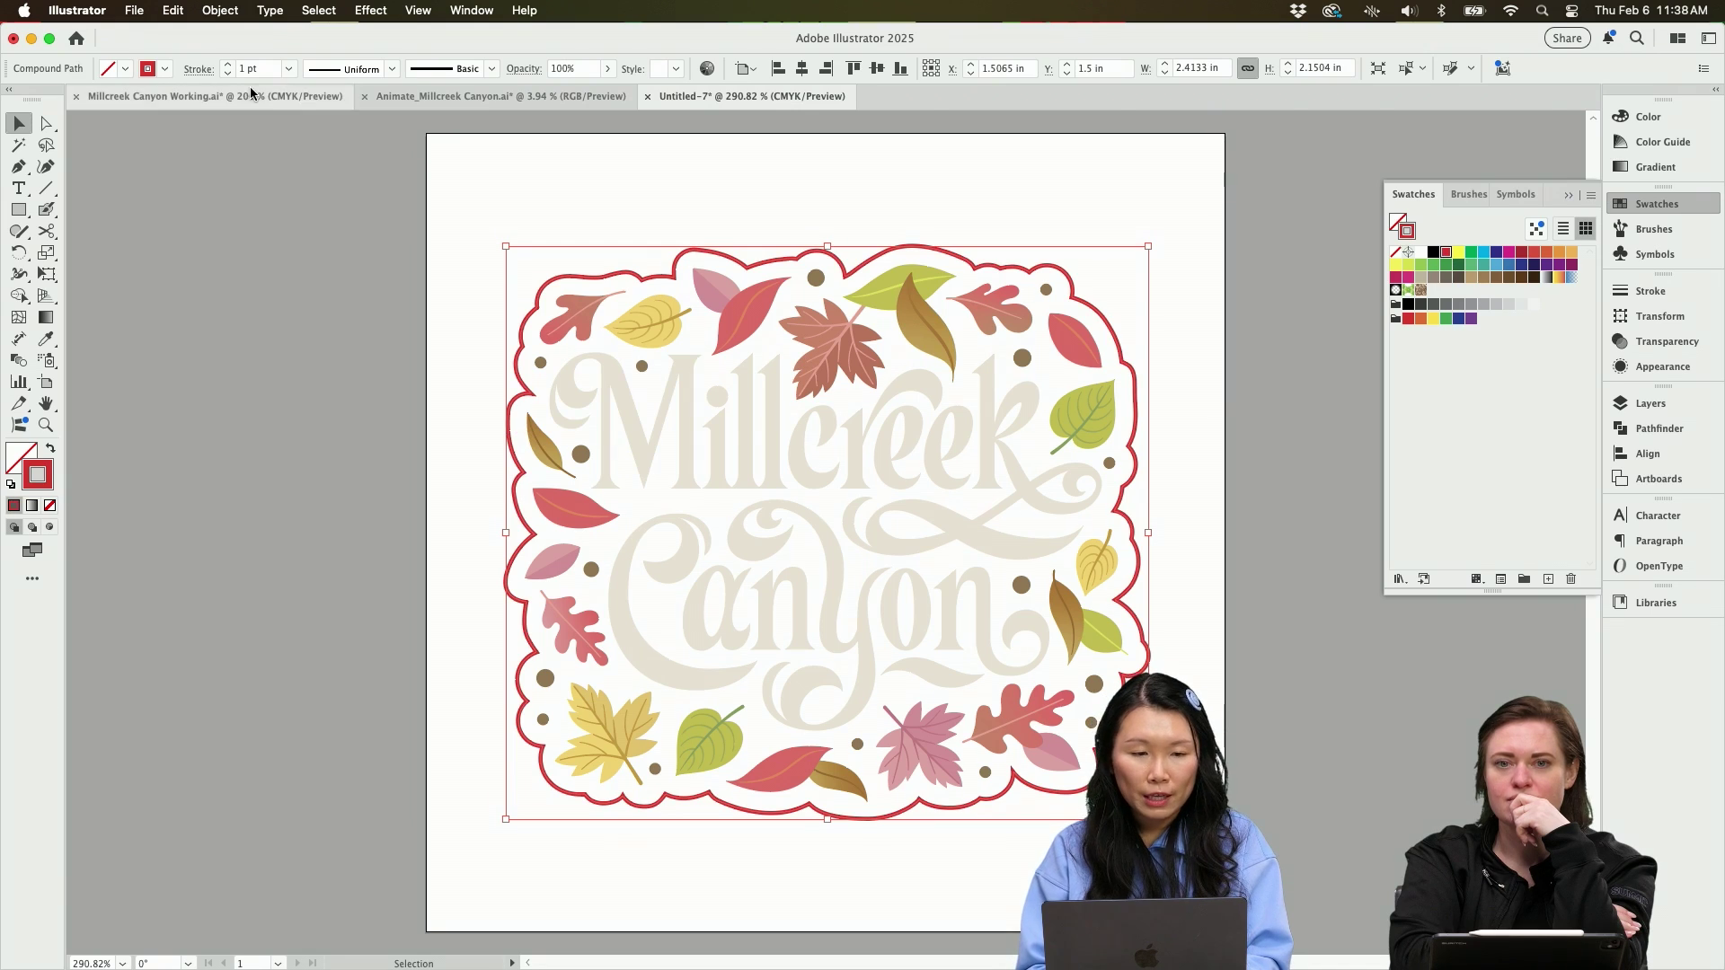
Bring the brown background rectangle from the Working file into Untitled-7 and send it to the back.
{"action": "left_click", "coordinate": [216, 96]}
{"action": "key", "text": "v"}
{"action": "left_click", "coordinate": [452, 278]}
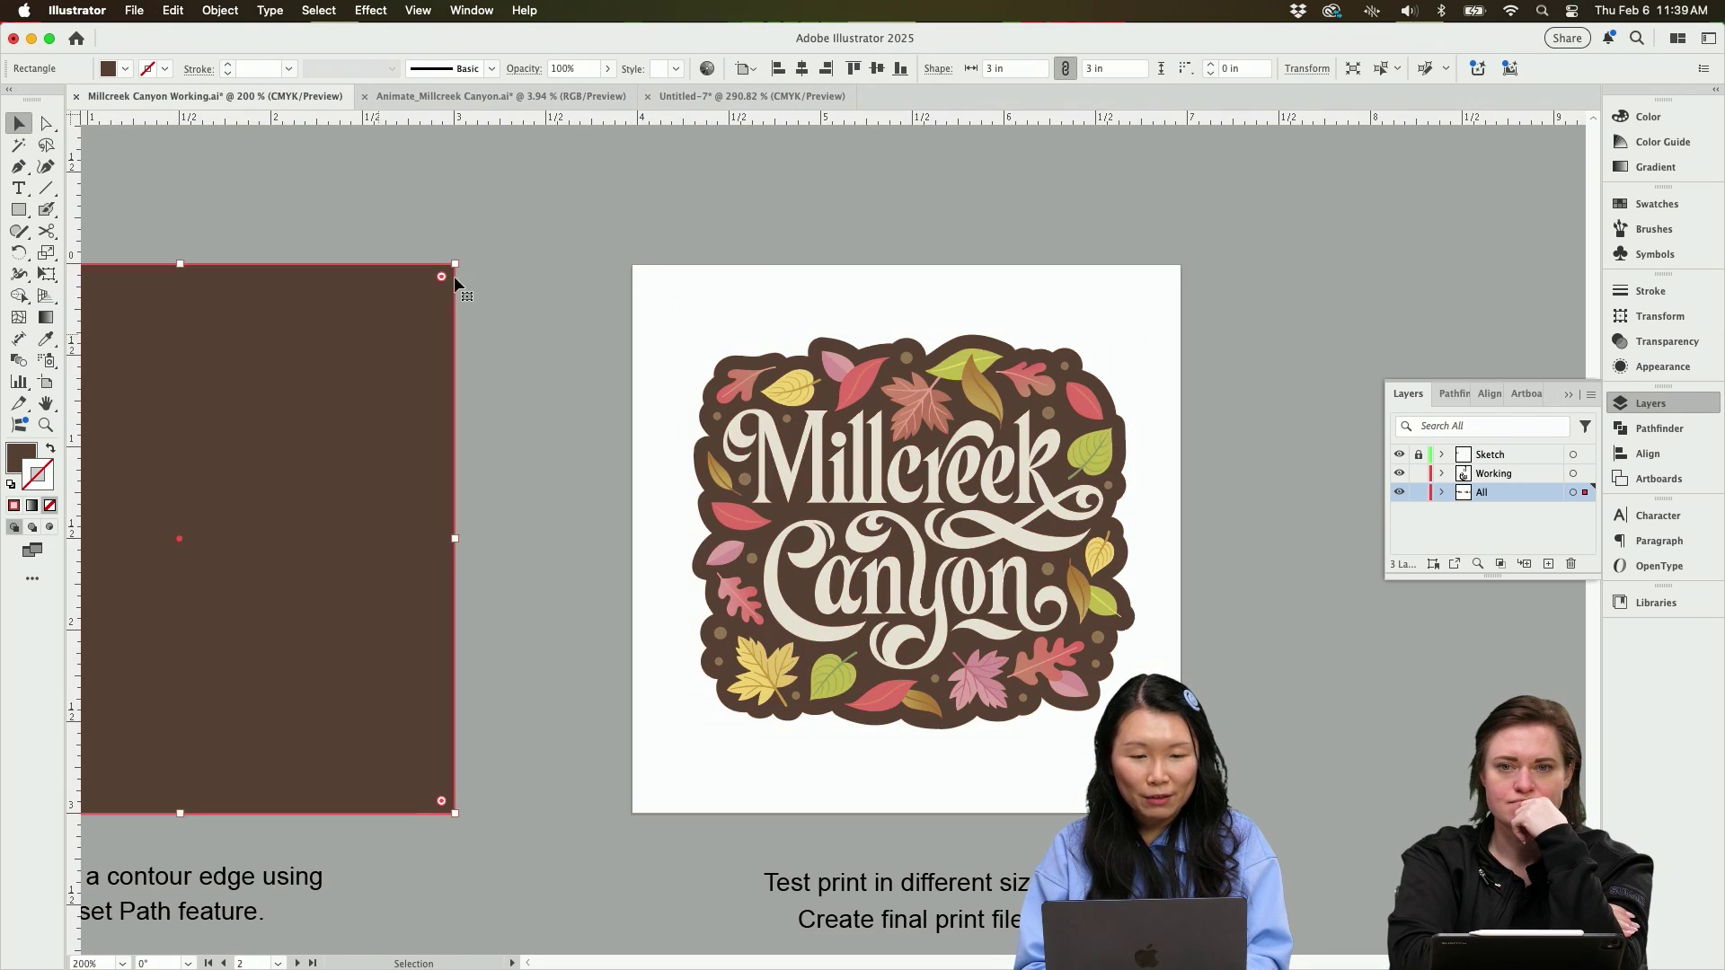
{"action": "left_click", "coordinate": [717, 96]}
{"action": "key", "text": "super+shift+v"}
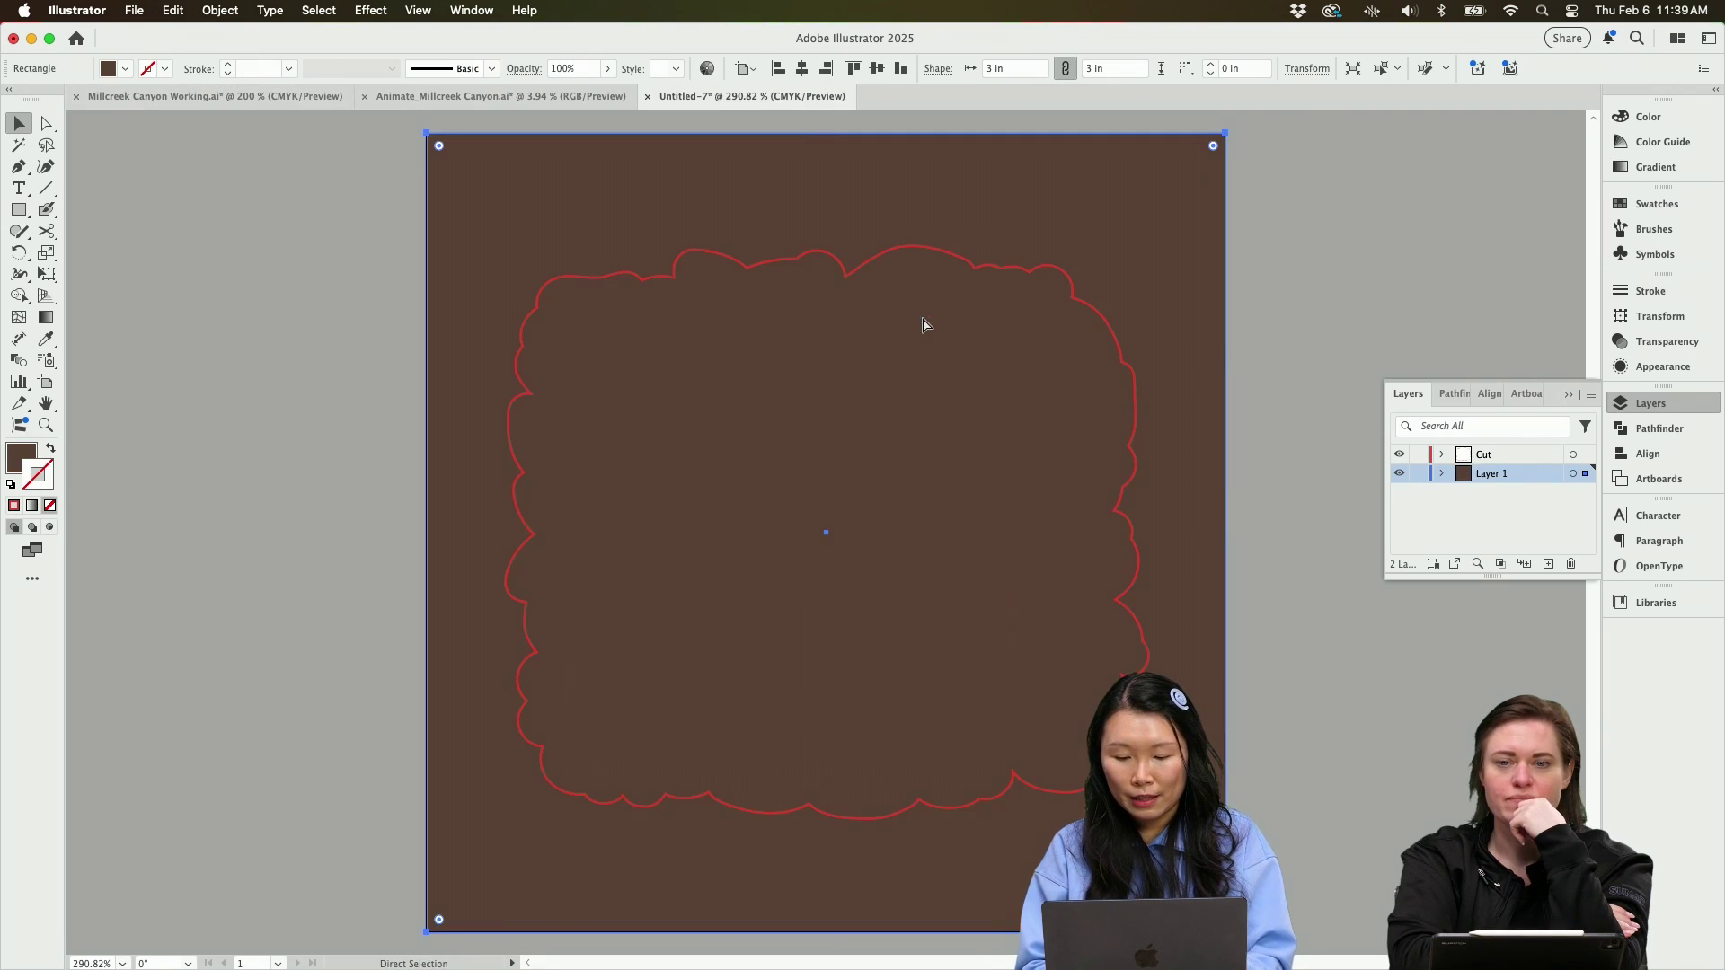
{"action": "key", "text": "super+shift+bracketleft"}
{"action": "left_click", "coordinate": [1333, 296]}
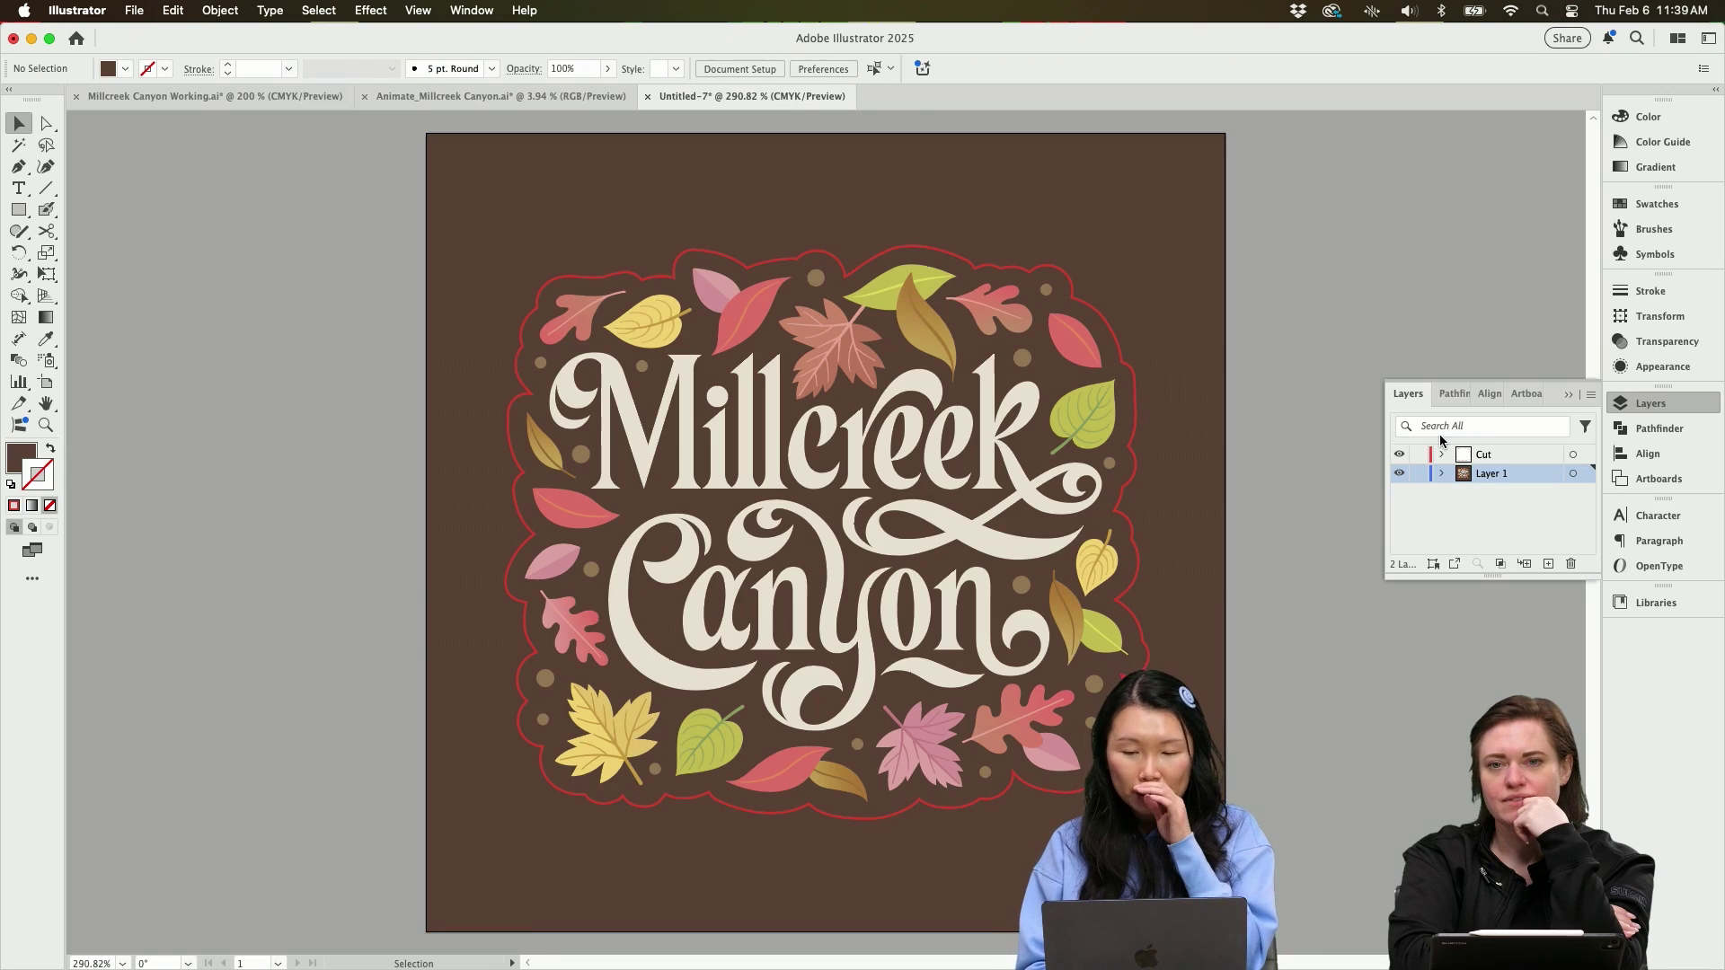
Hide and then show the Cut layer to preview the sticker without the cut path.
{"action": "left_click", "coordinate": [1483, 457]}
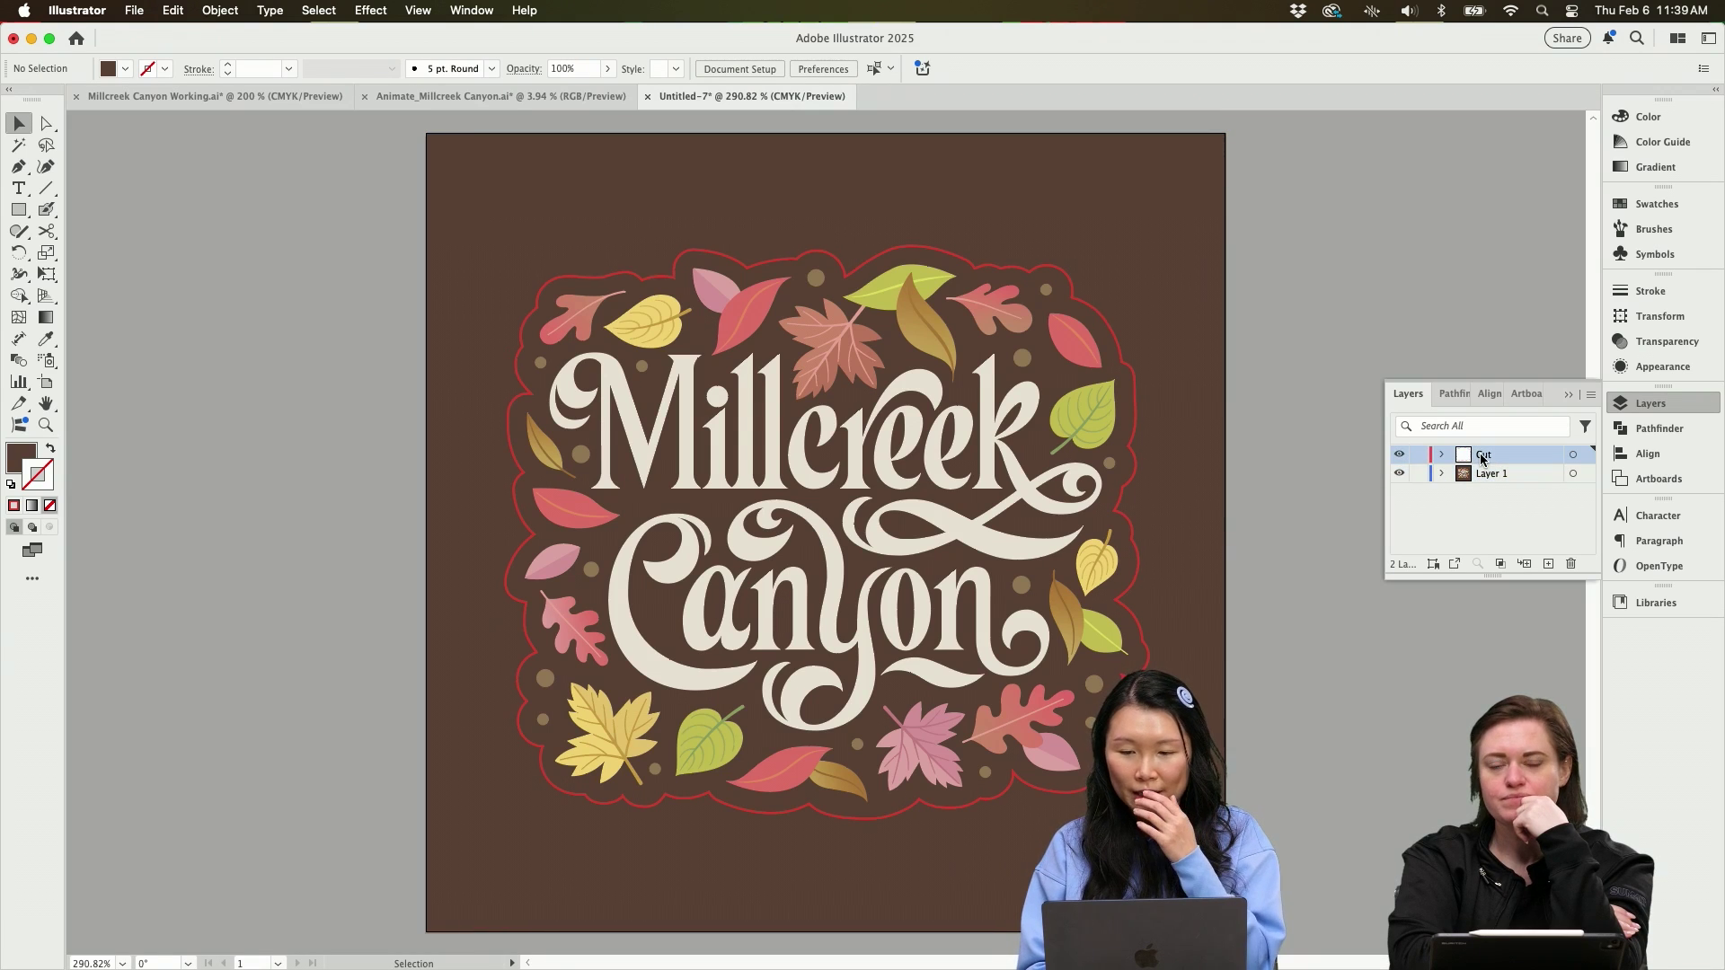
{"action": "left_click", "coordinate": [1400, 455]}
{"action": "left_click", "coordinate": [1400, 455]}
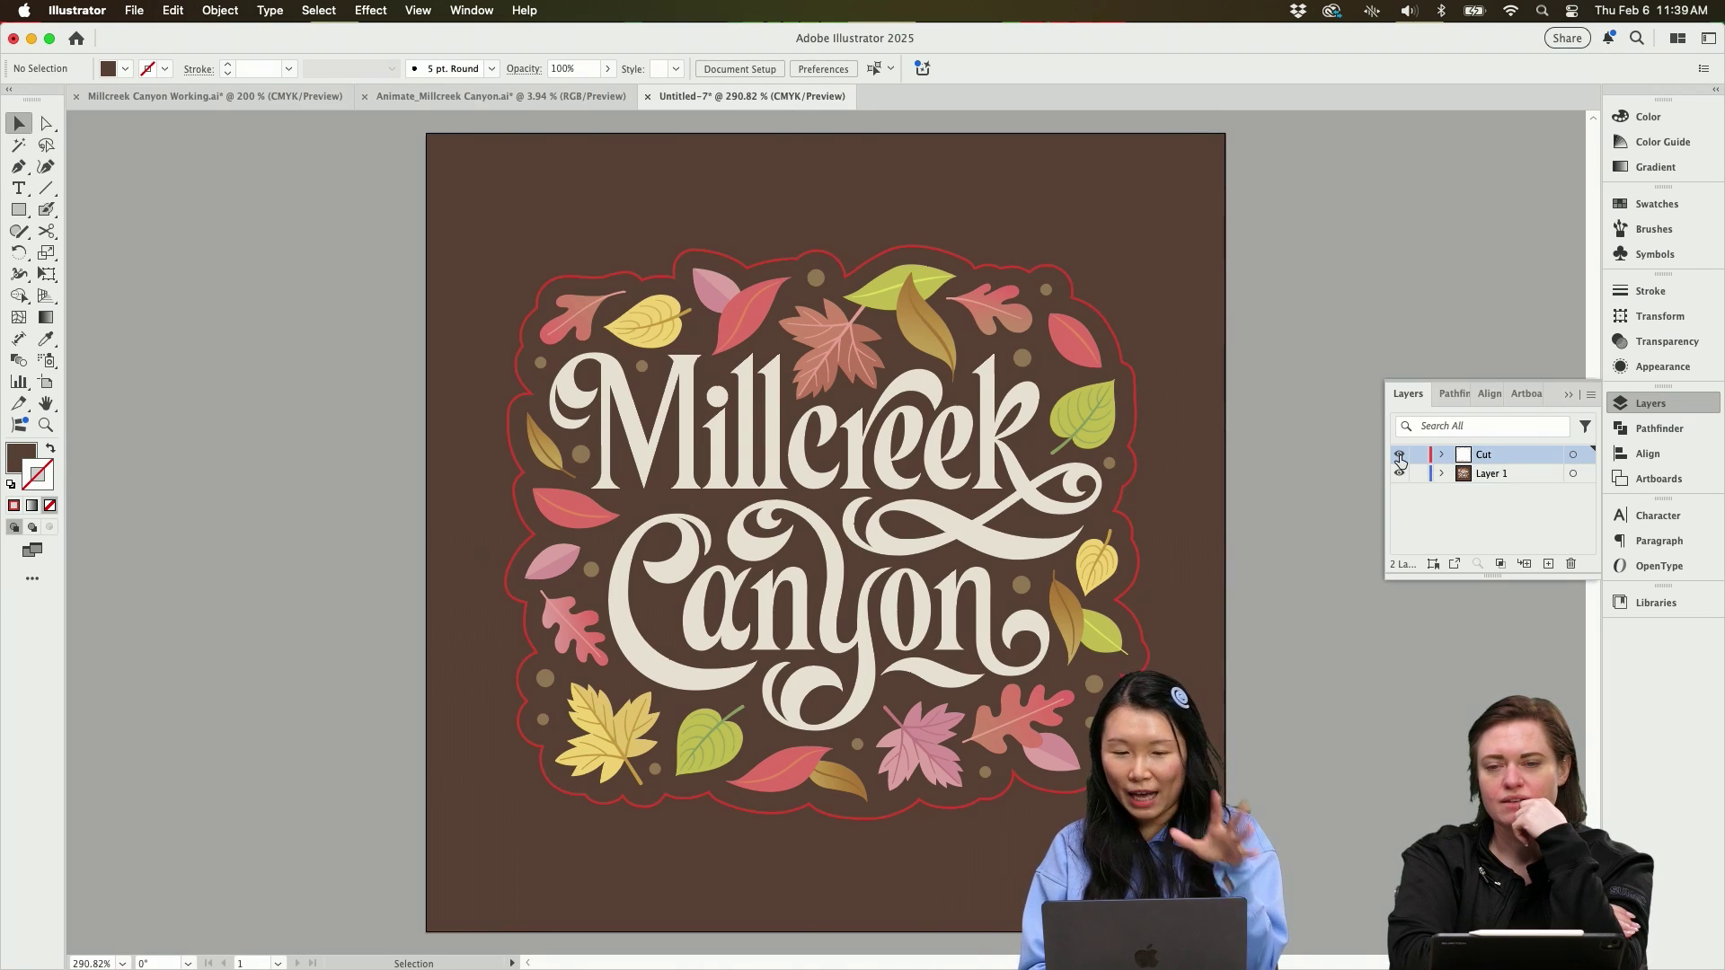